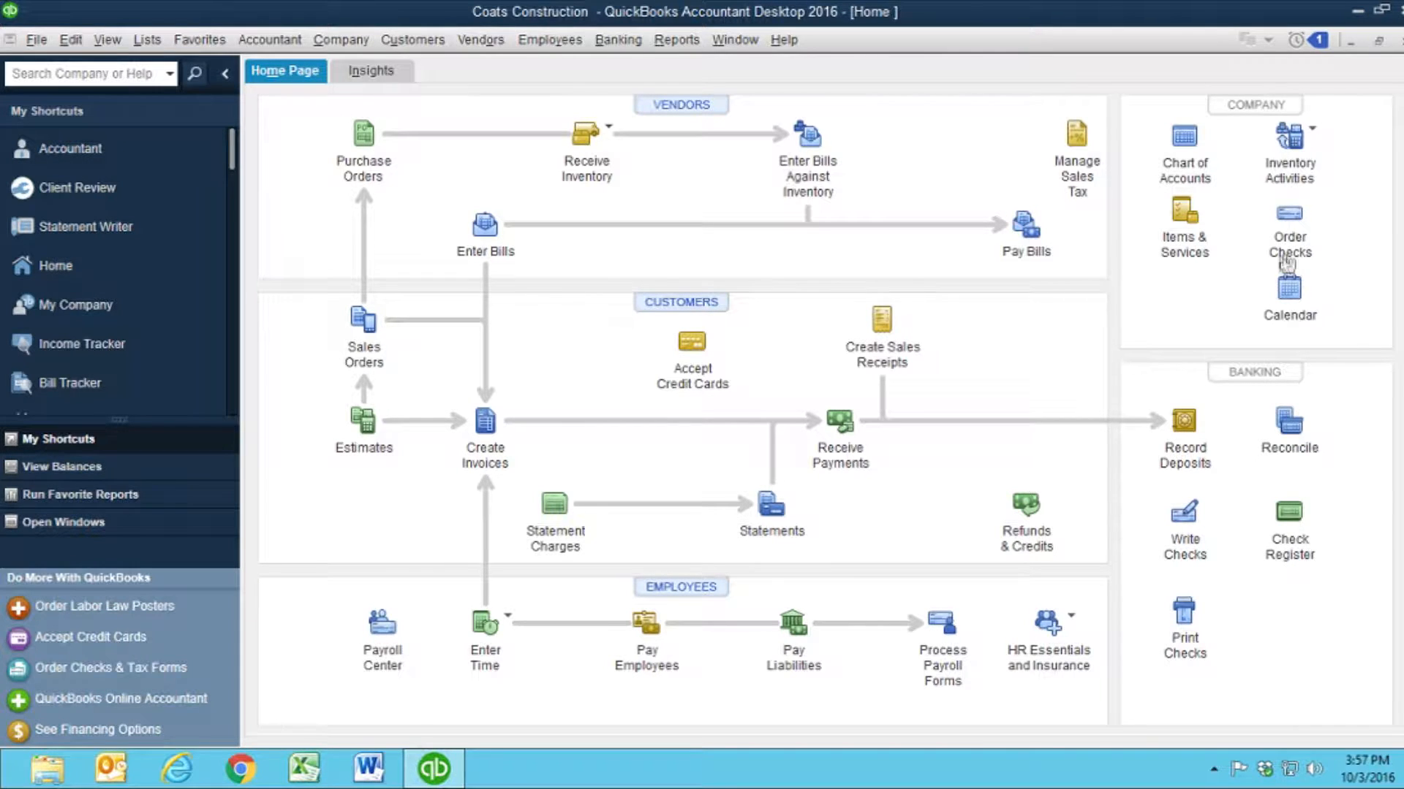
Start a new Service item in the Items & Services list and name it Hourly Rate
click(1185, 212)
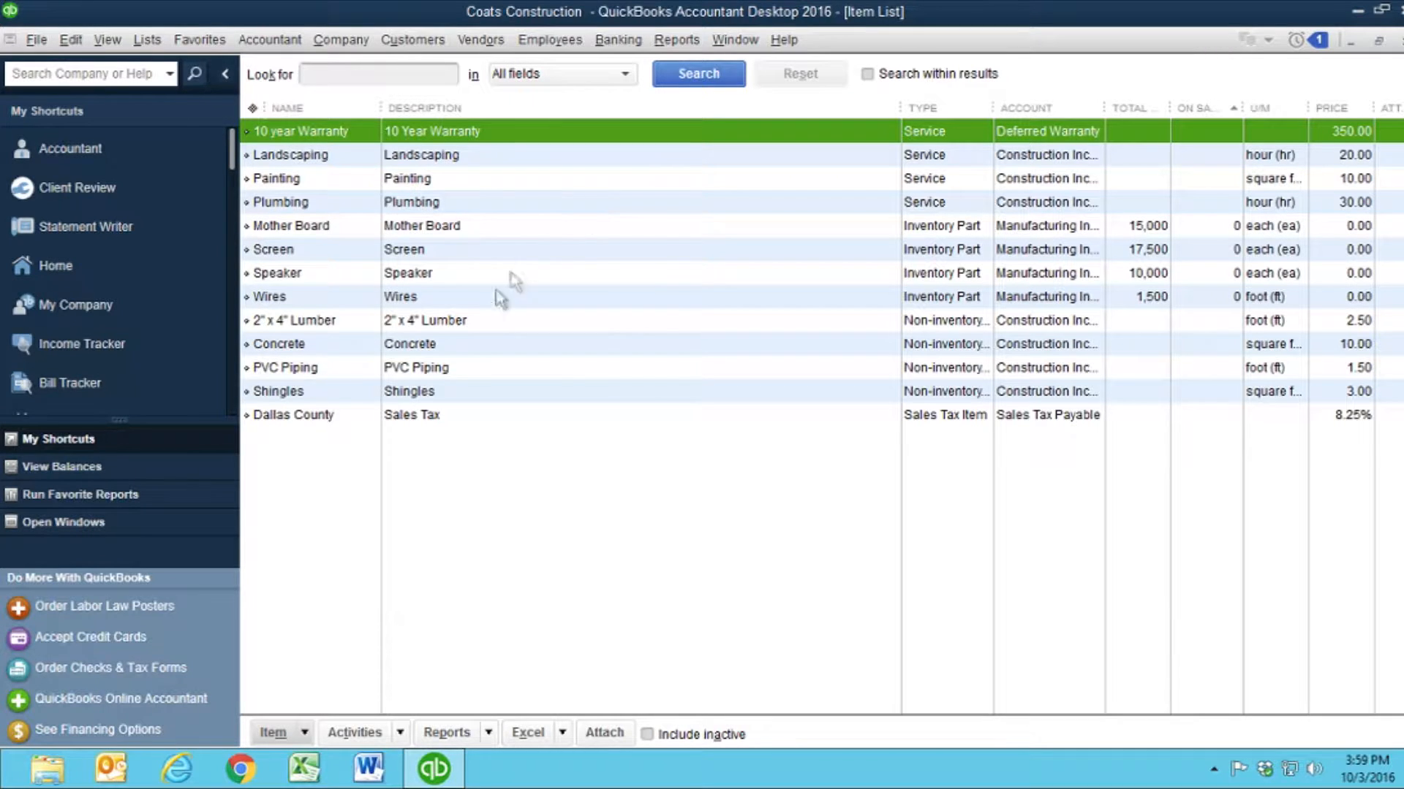
click(277, 732)
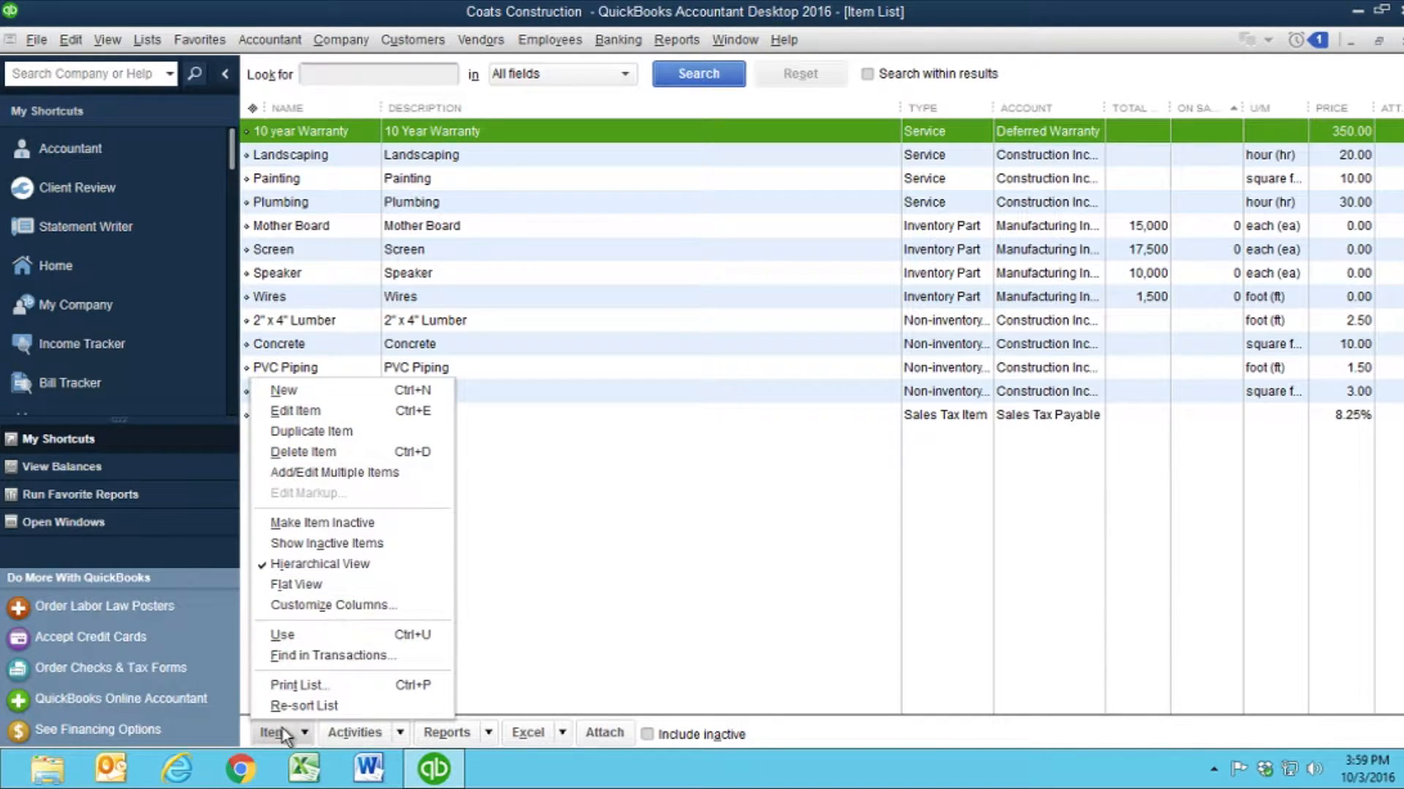
click(333, 392)
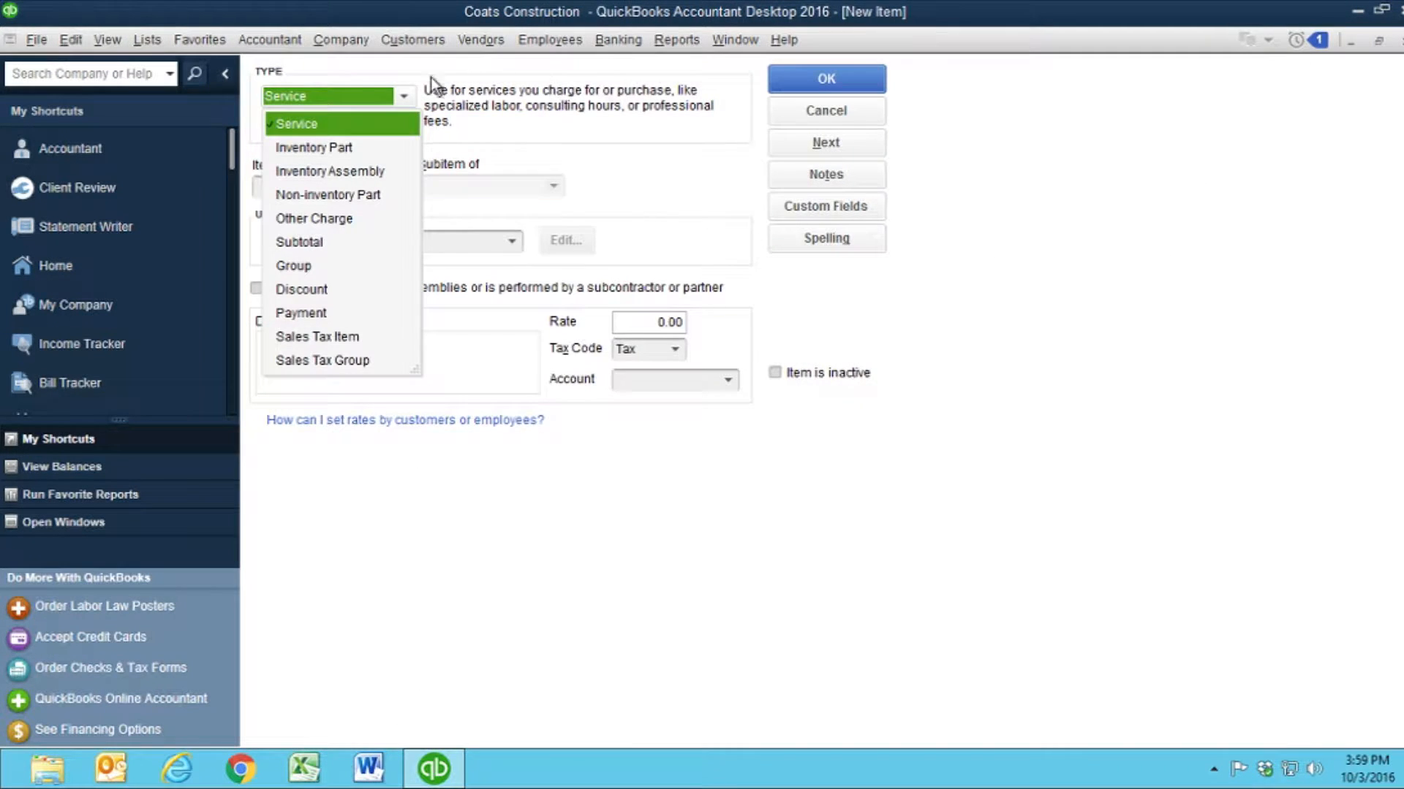
click(313, 128)
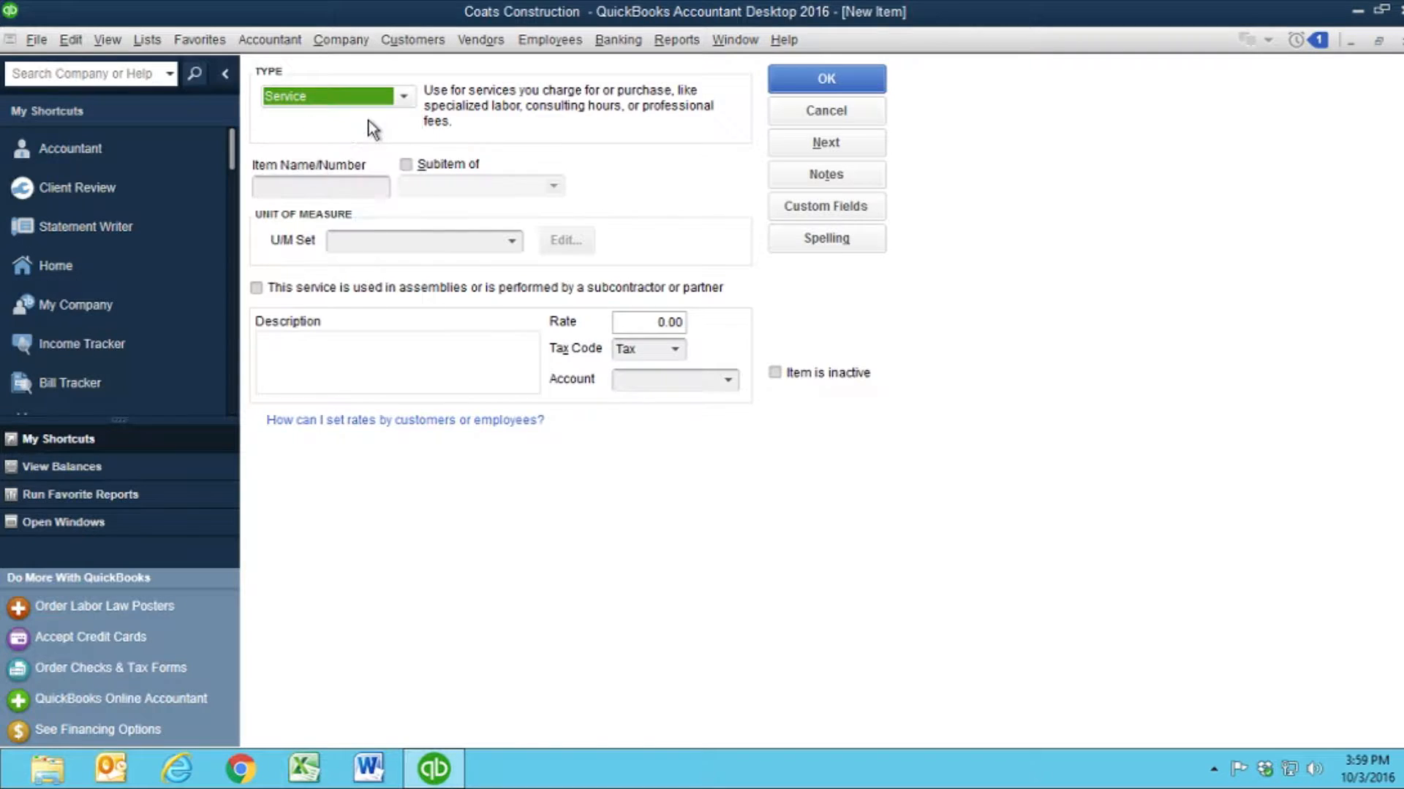
click(318, 191)
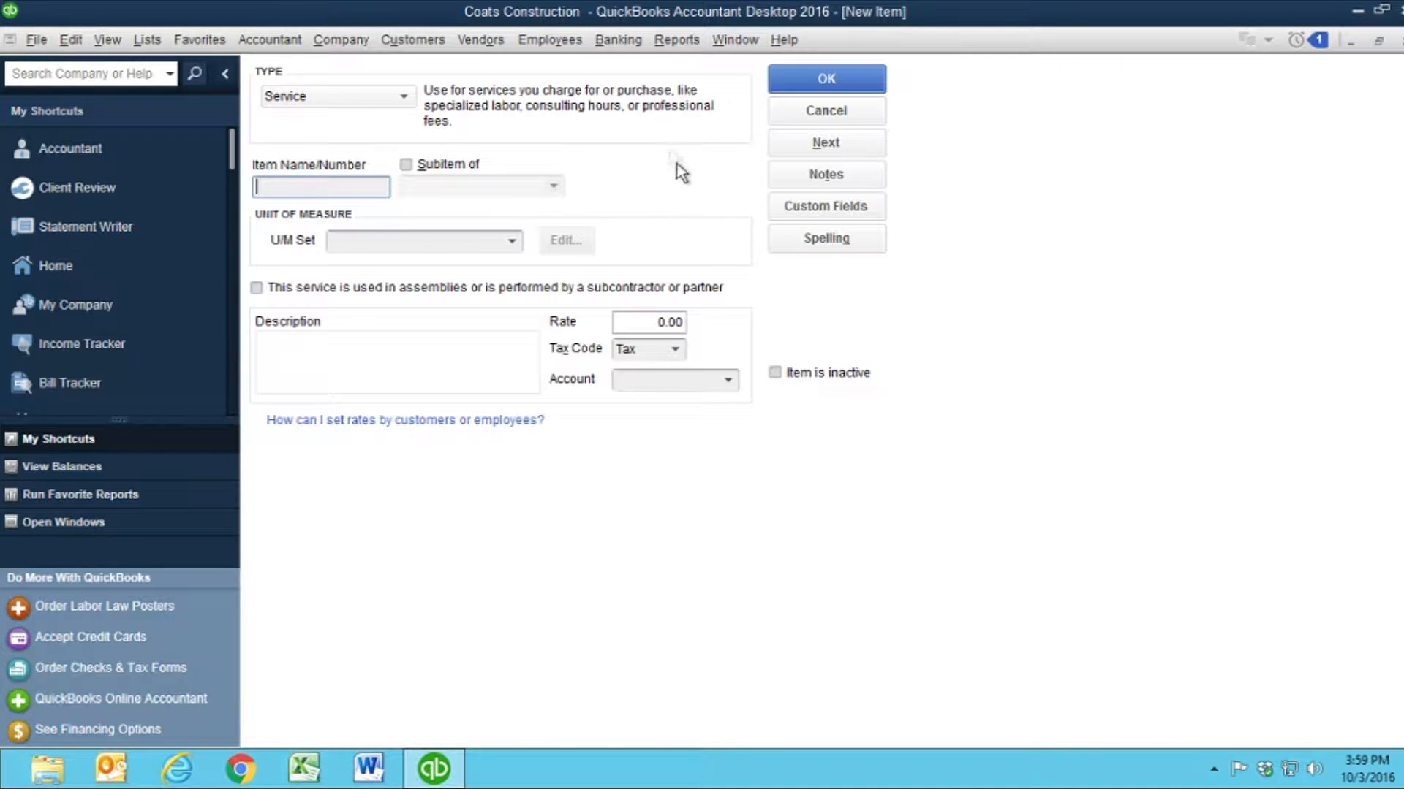
text(Hourly Rate)
key(Tab)
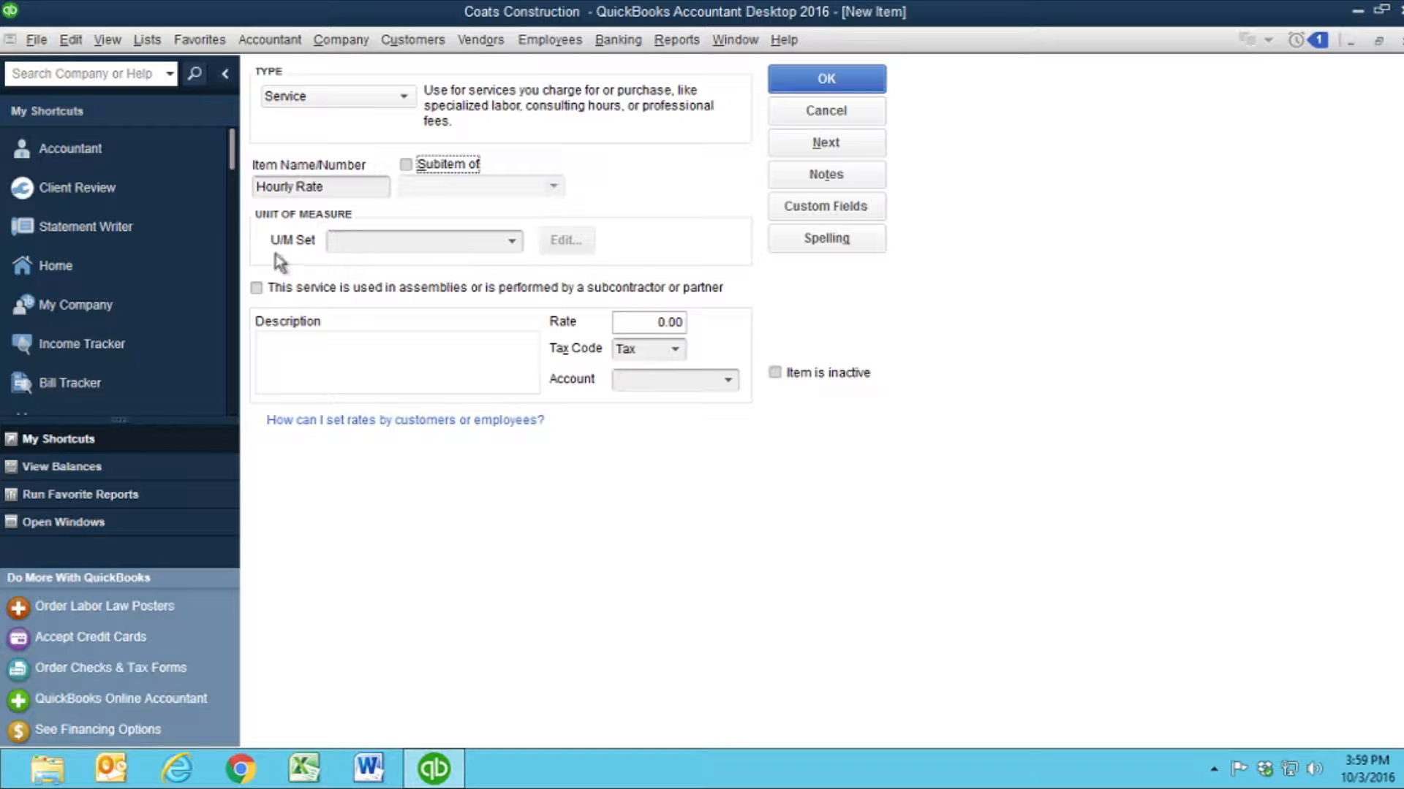
Set the Hourly Rate item's unit of measure to Time by the hour and mark it as used in assemblies or performed by a subcontractor
click(512, 240)
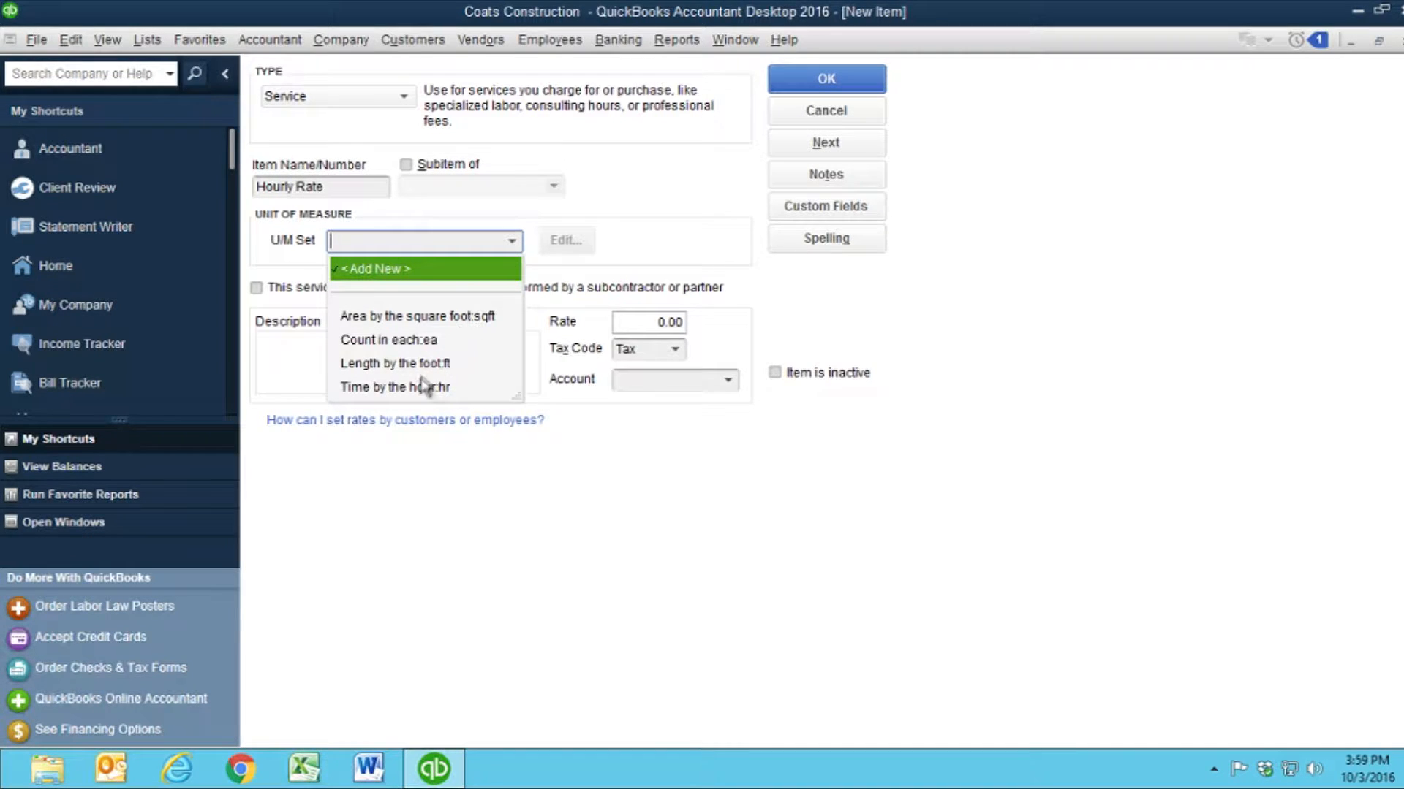
click(395, 388)
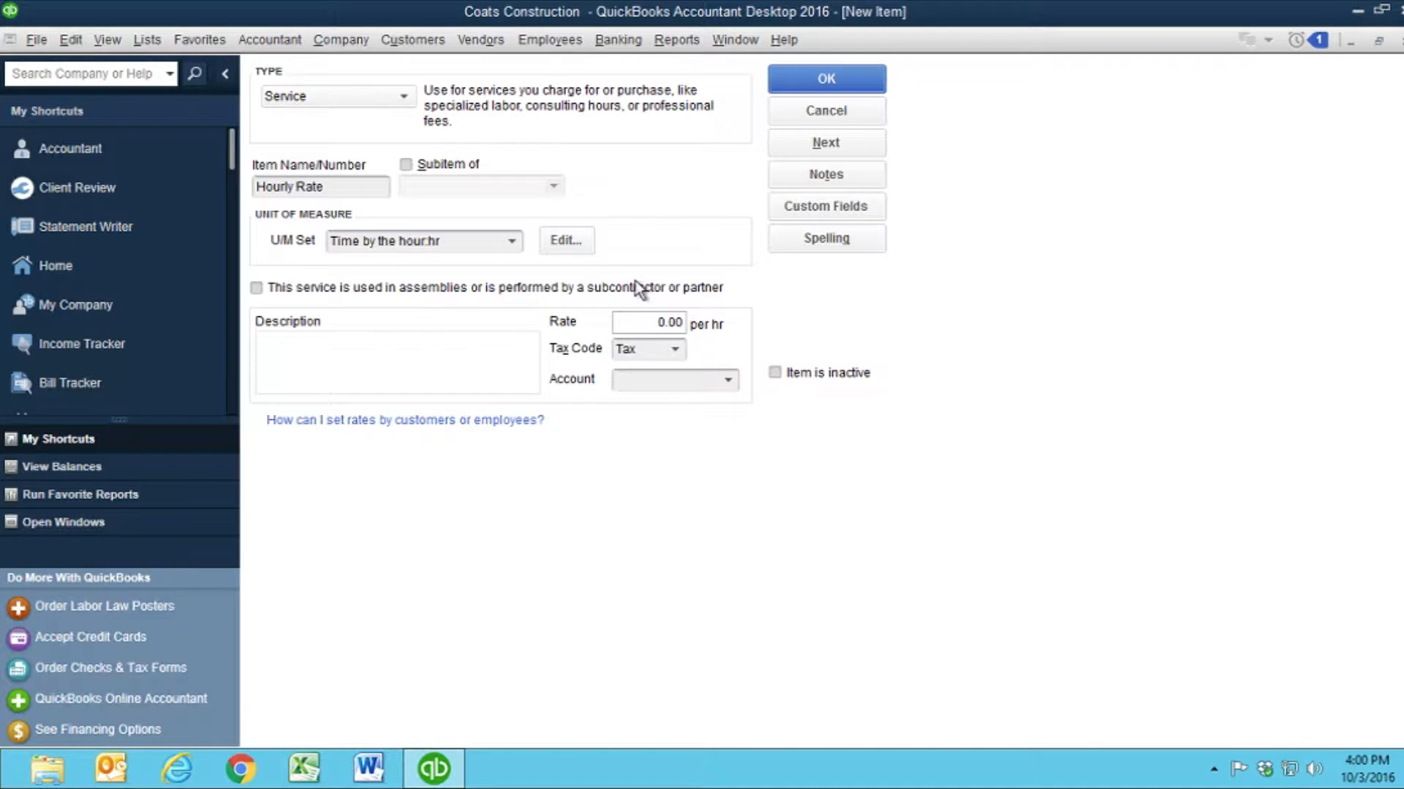
click(415, 291)
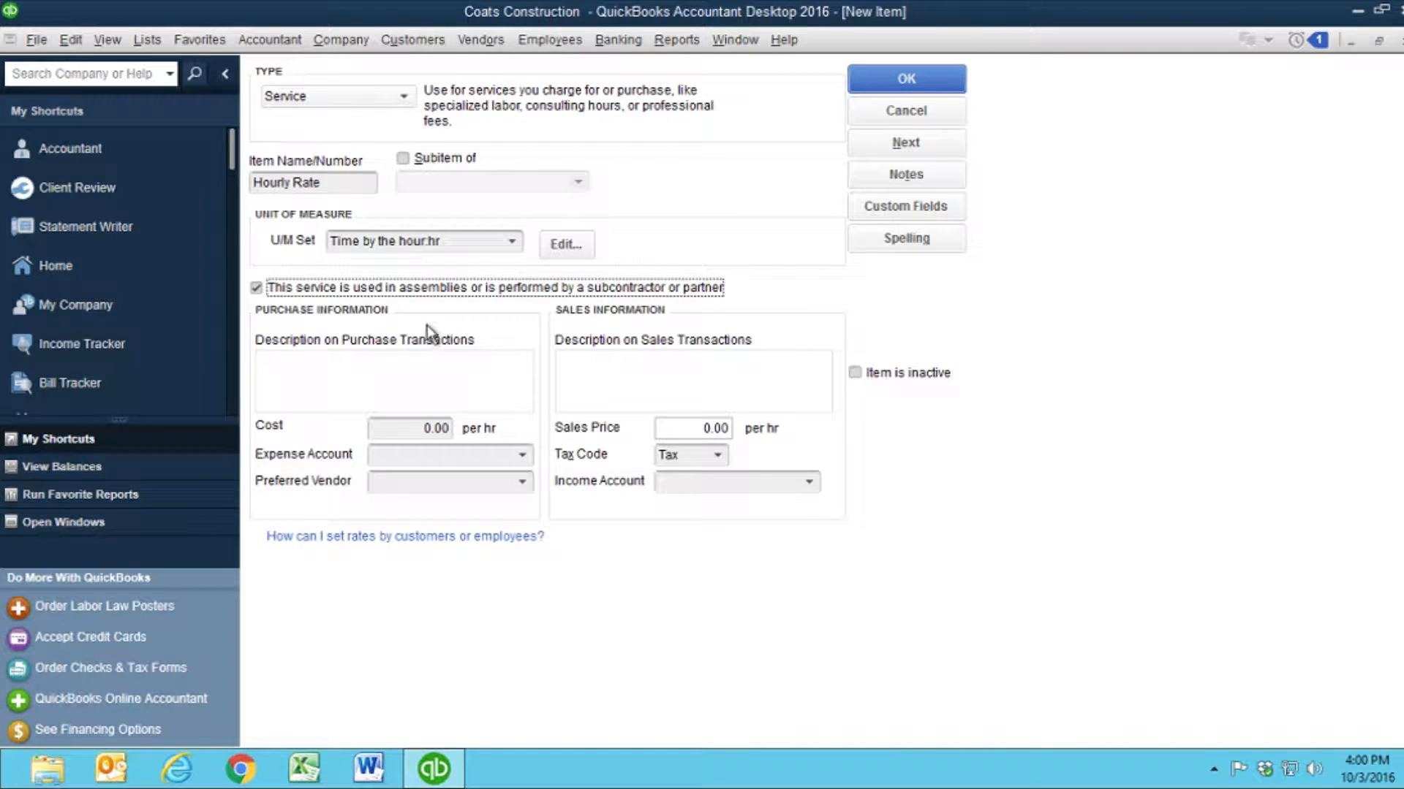
Enter Hourly Rate as the purchase description and assign Subcontractors Expense as the expense account
click(383, 368)
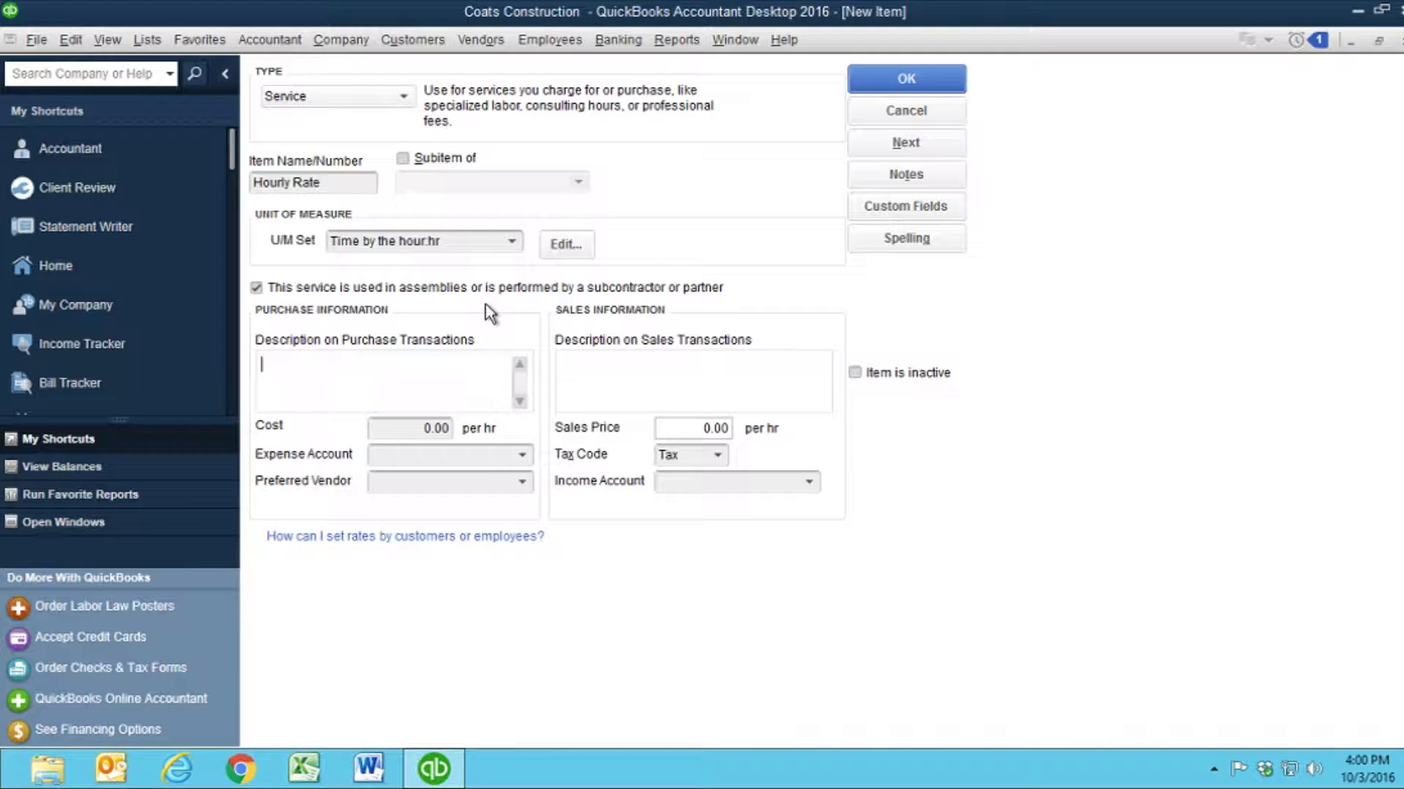
text(Hourly Rate)
key(Tab)
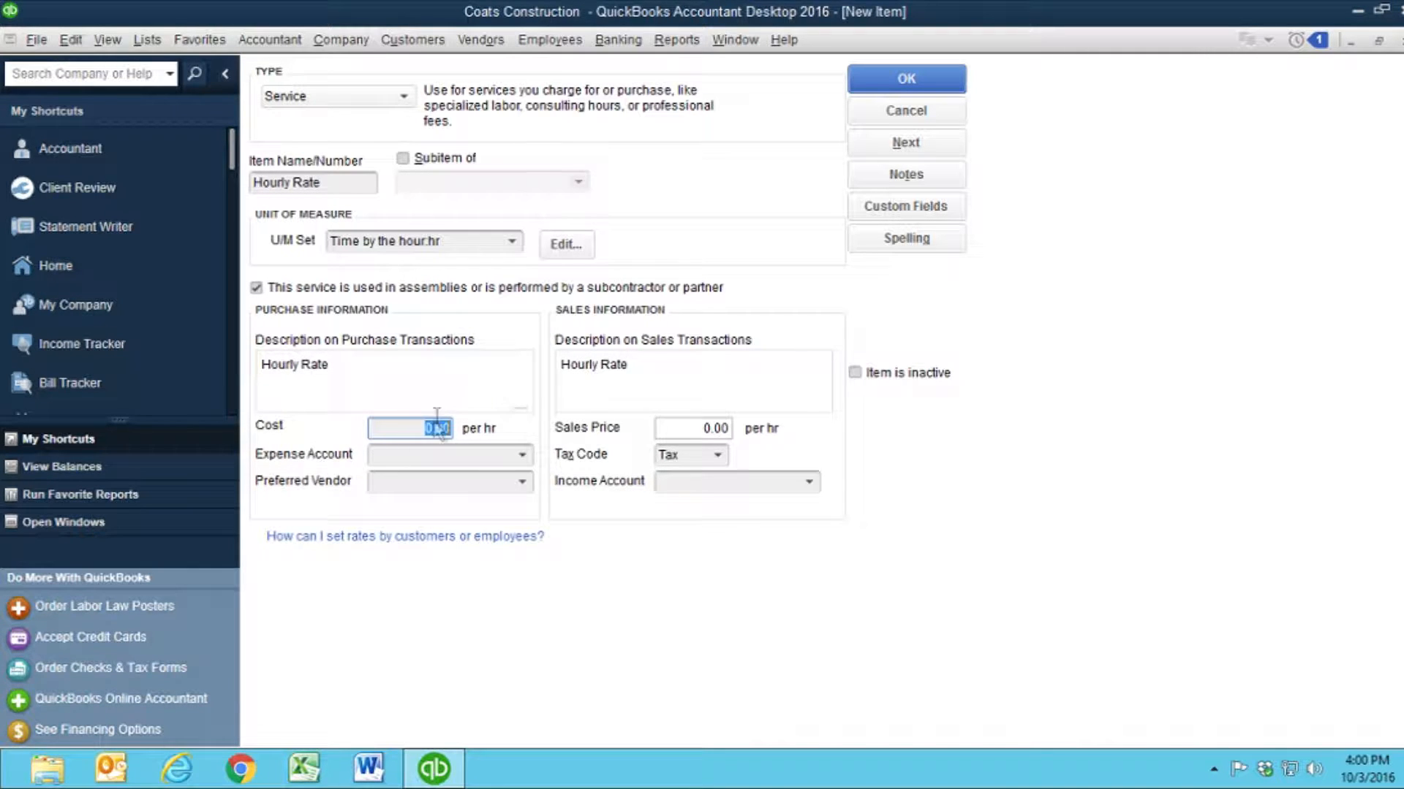
click(458, 455)
text(Sub)
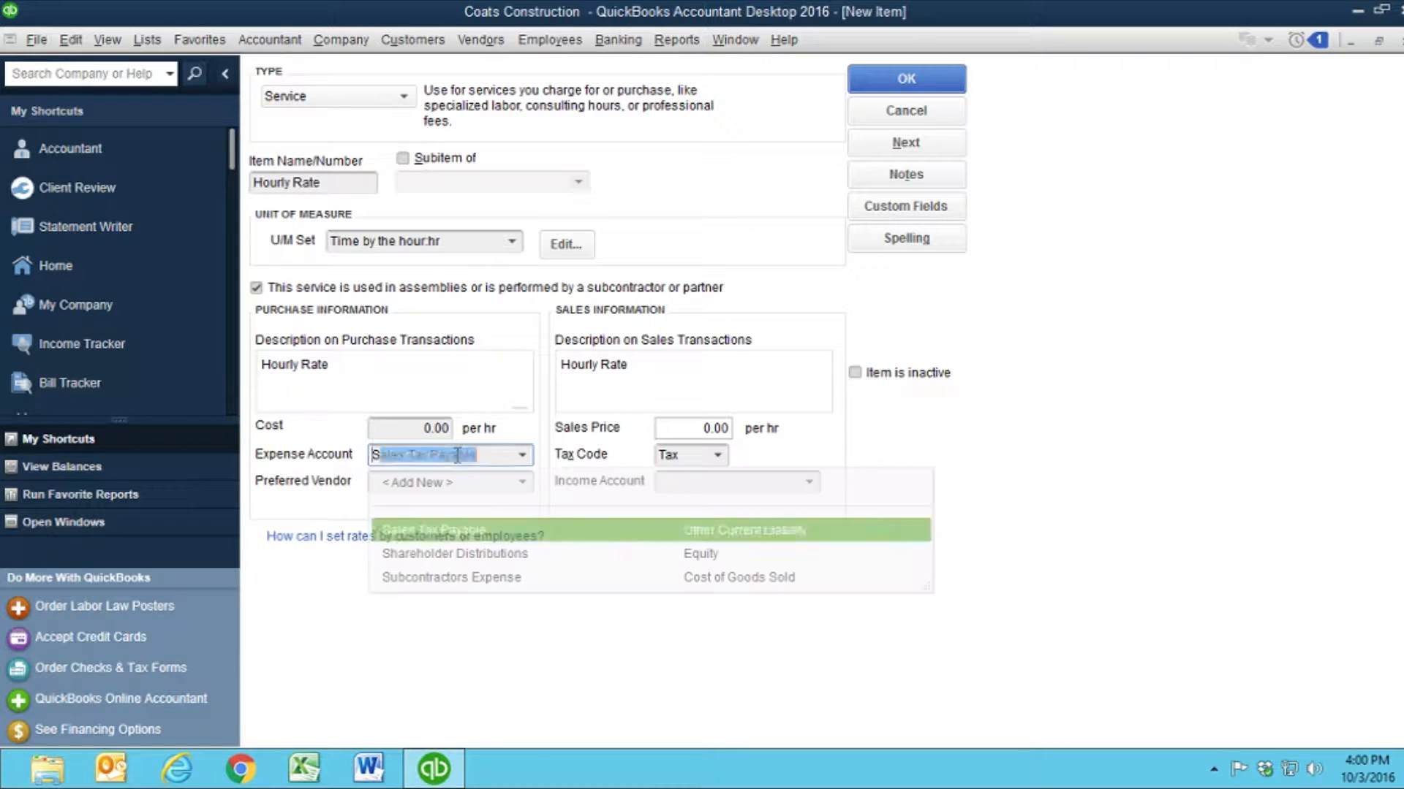
text(contractors Expense)
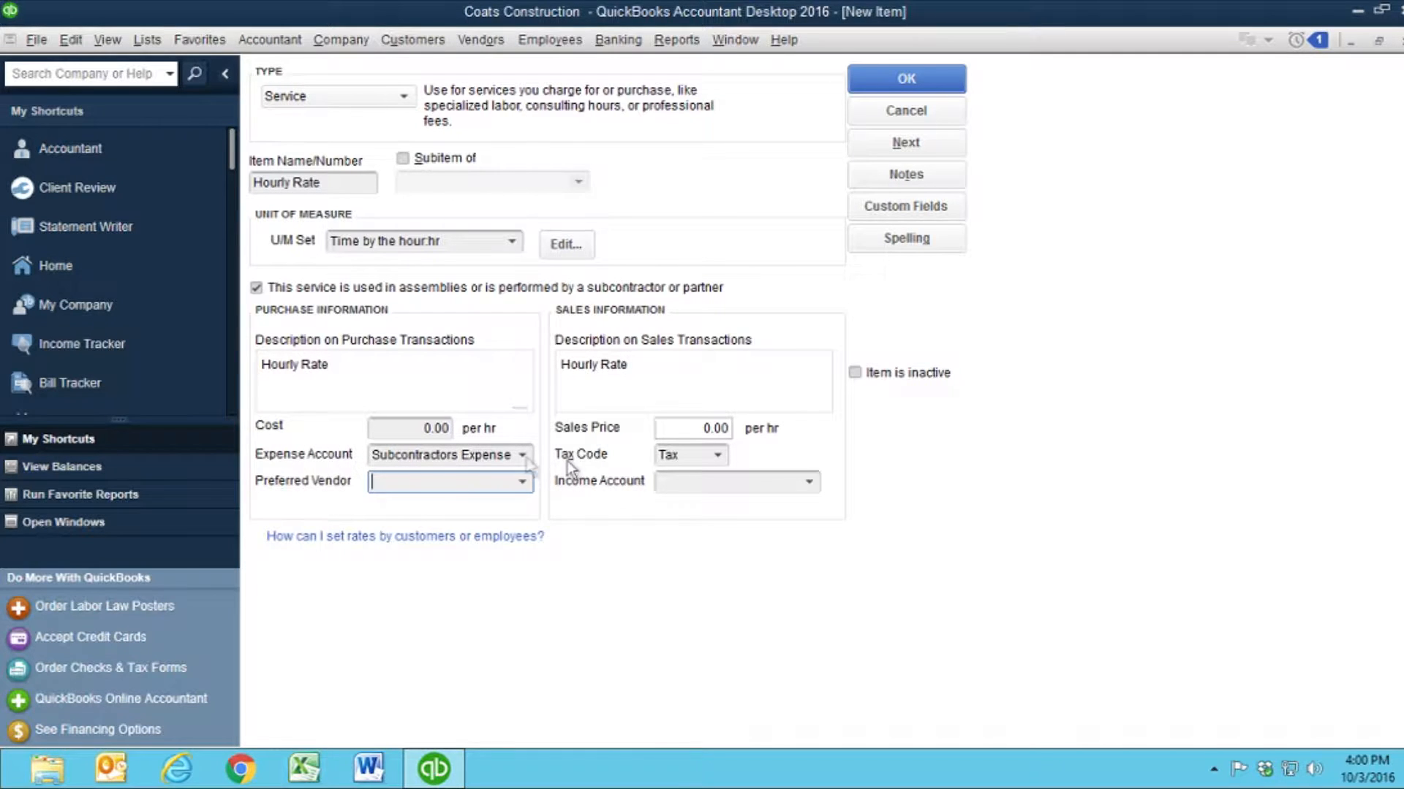
Set the Hourly Rate item's sales price to 15.00 per hour and its tax code to Non
click(700, 428)
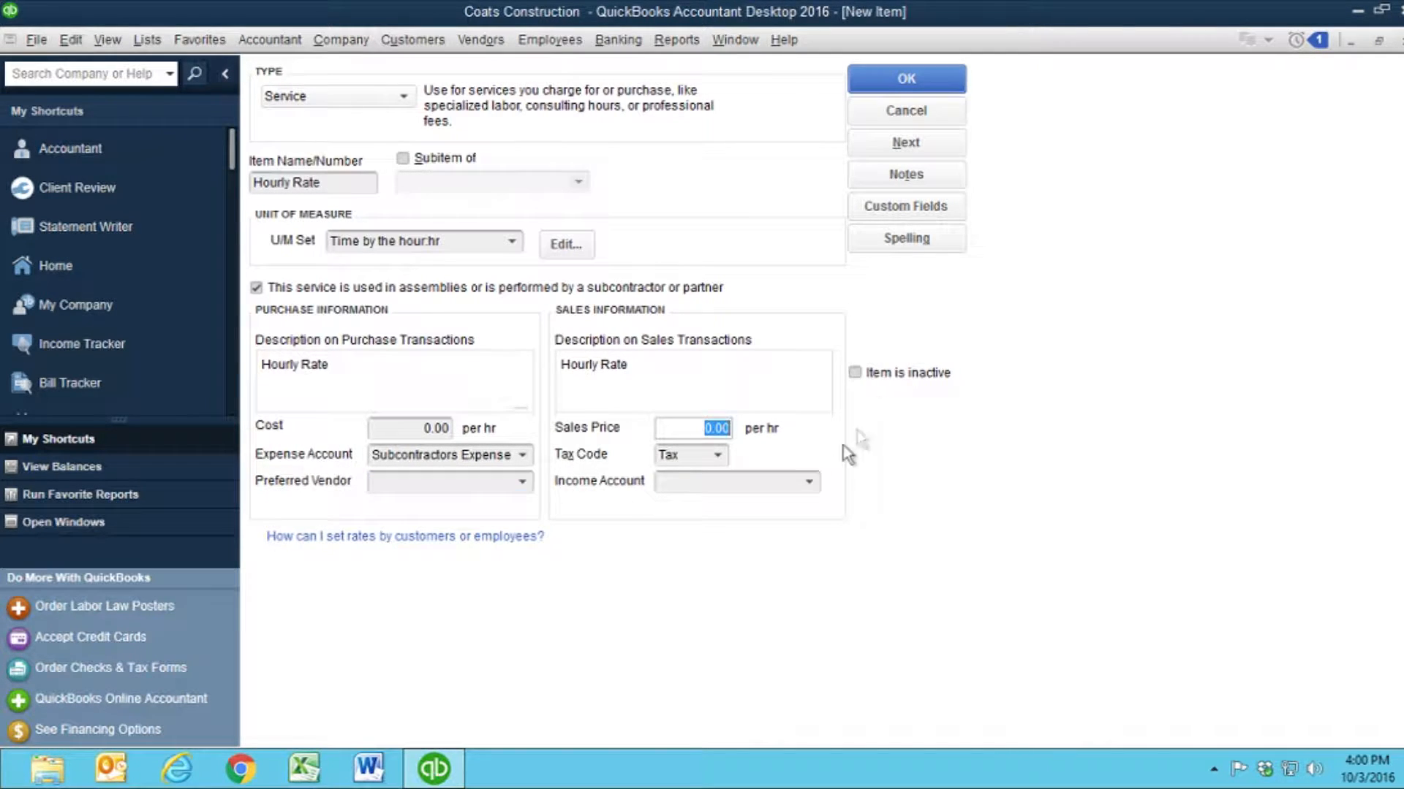
text(15.00)
key(Tab)
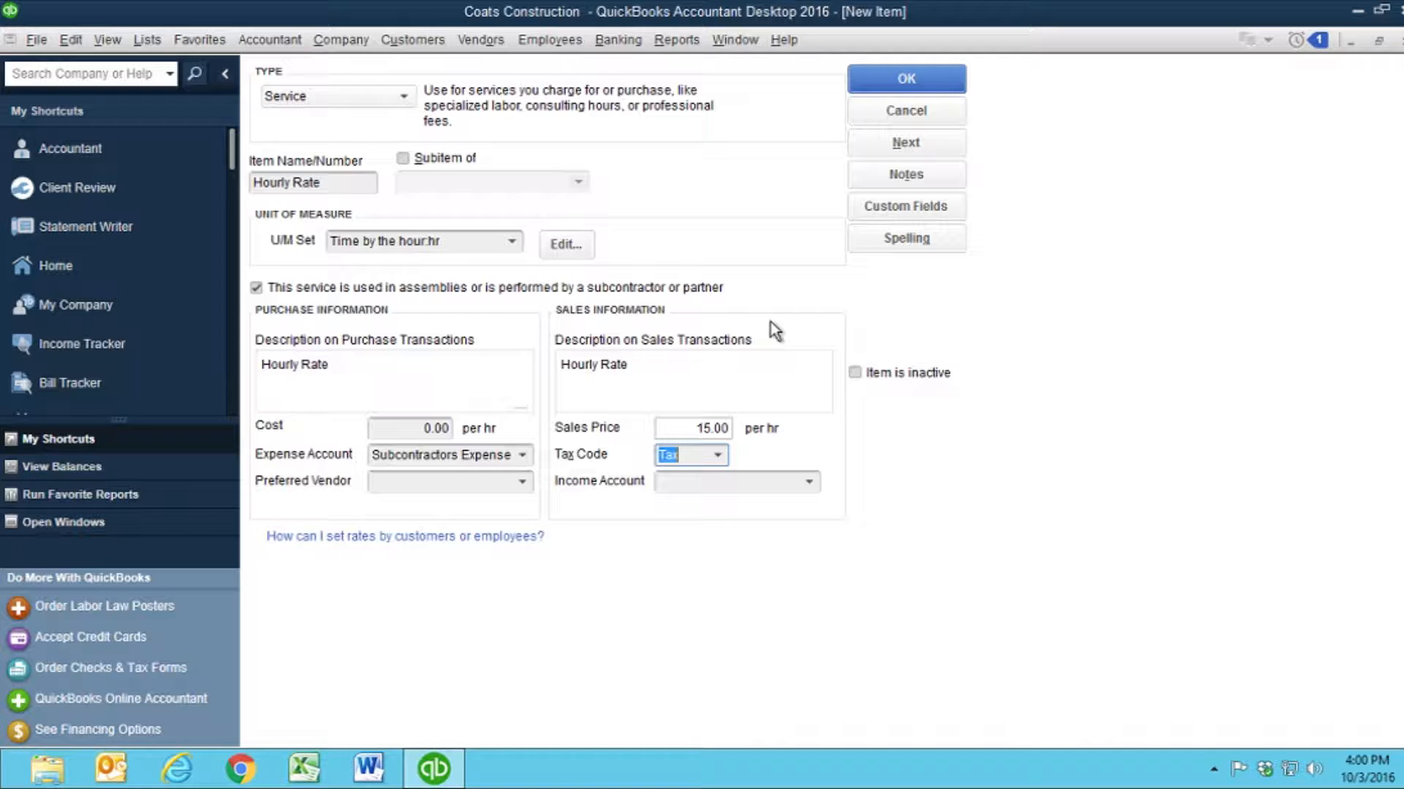
click(719, 454)
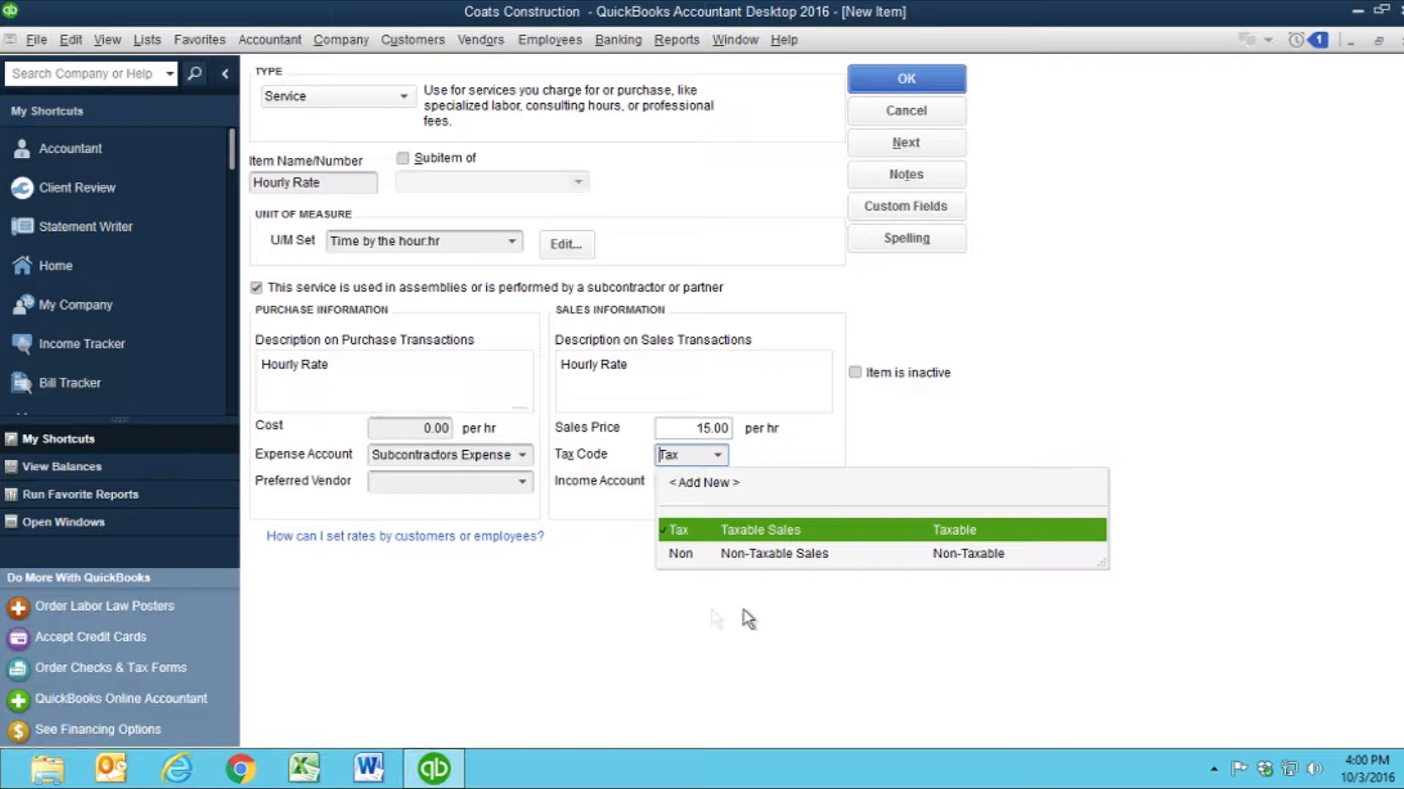
click(797, 547)
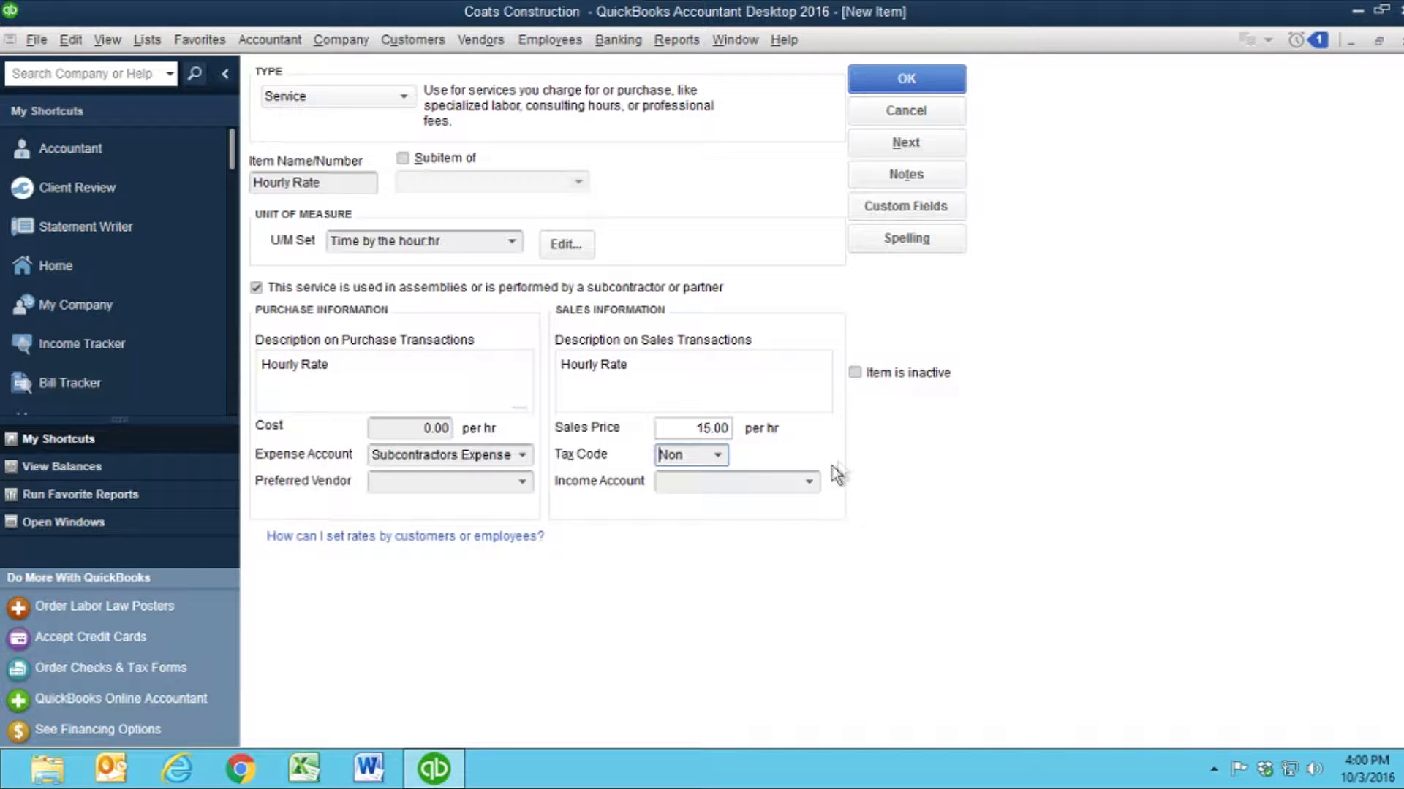
Assign Construction Income as the Hourly Rate item's income account and save the item
click(672, 483)
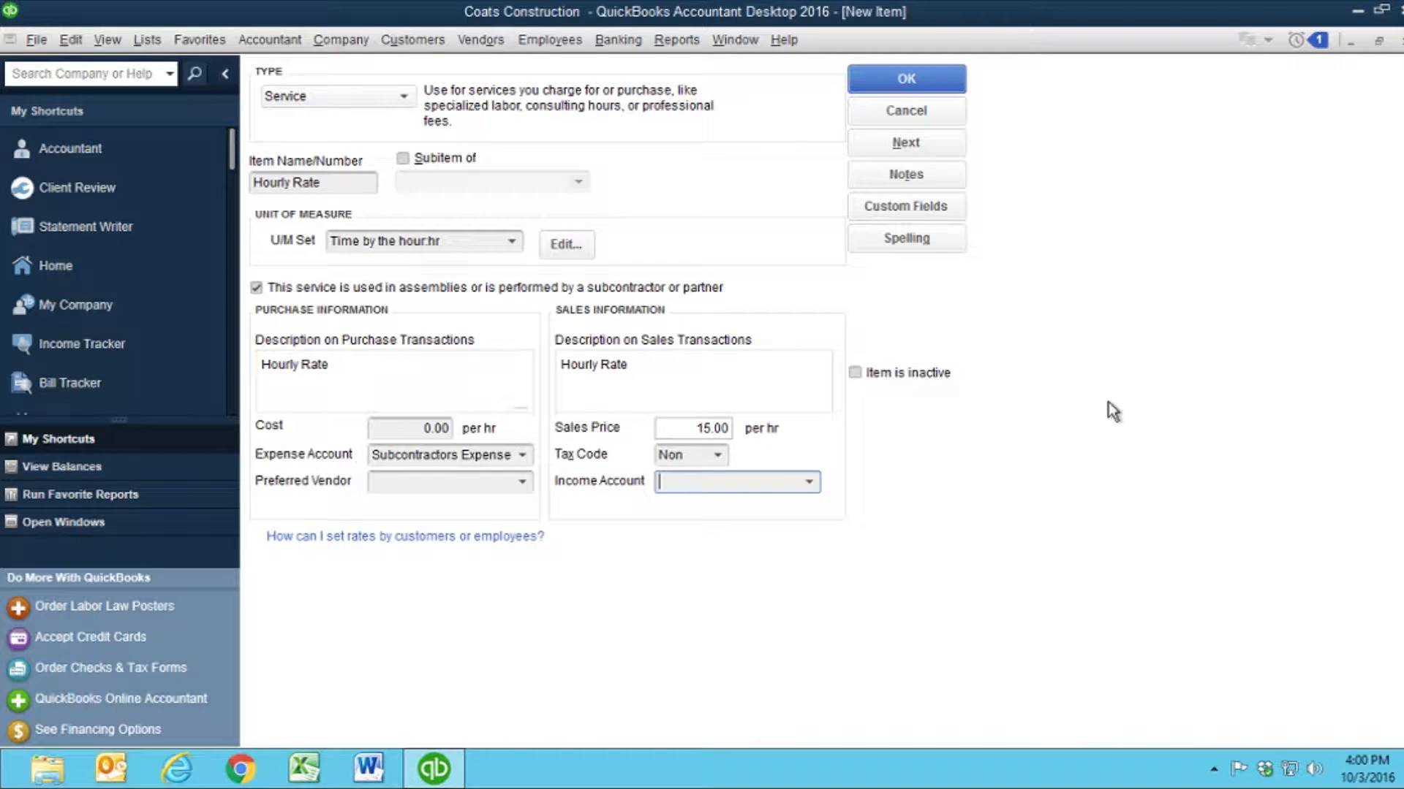
text(contr)
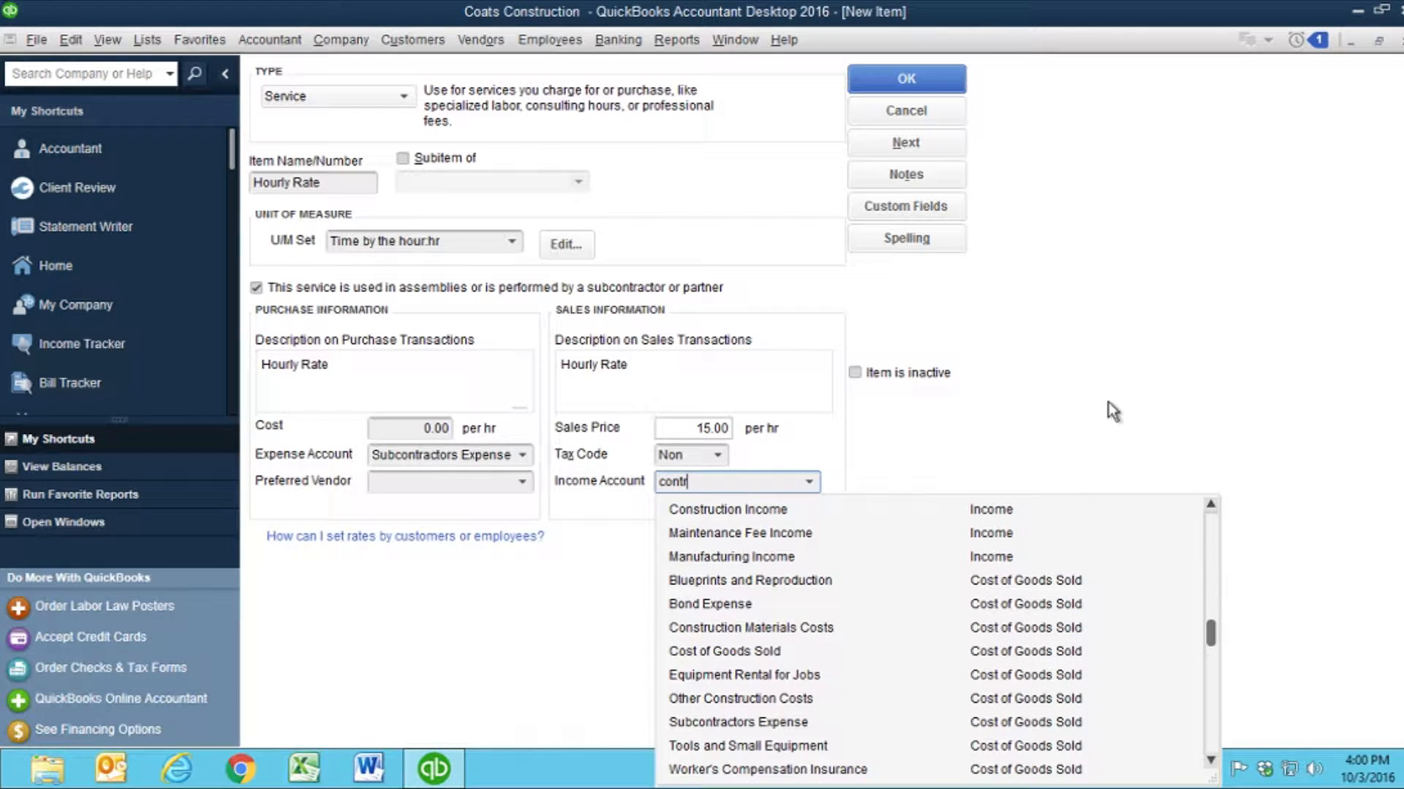
click(788, 509)
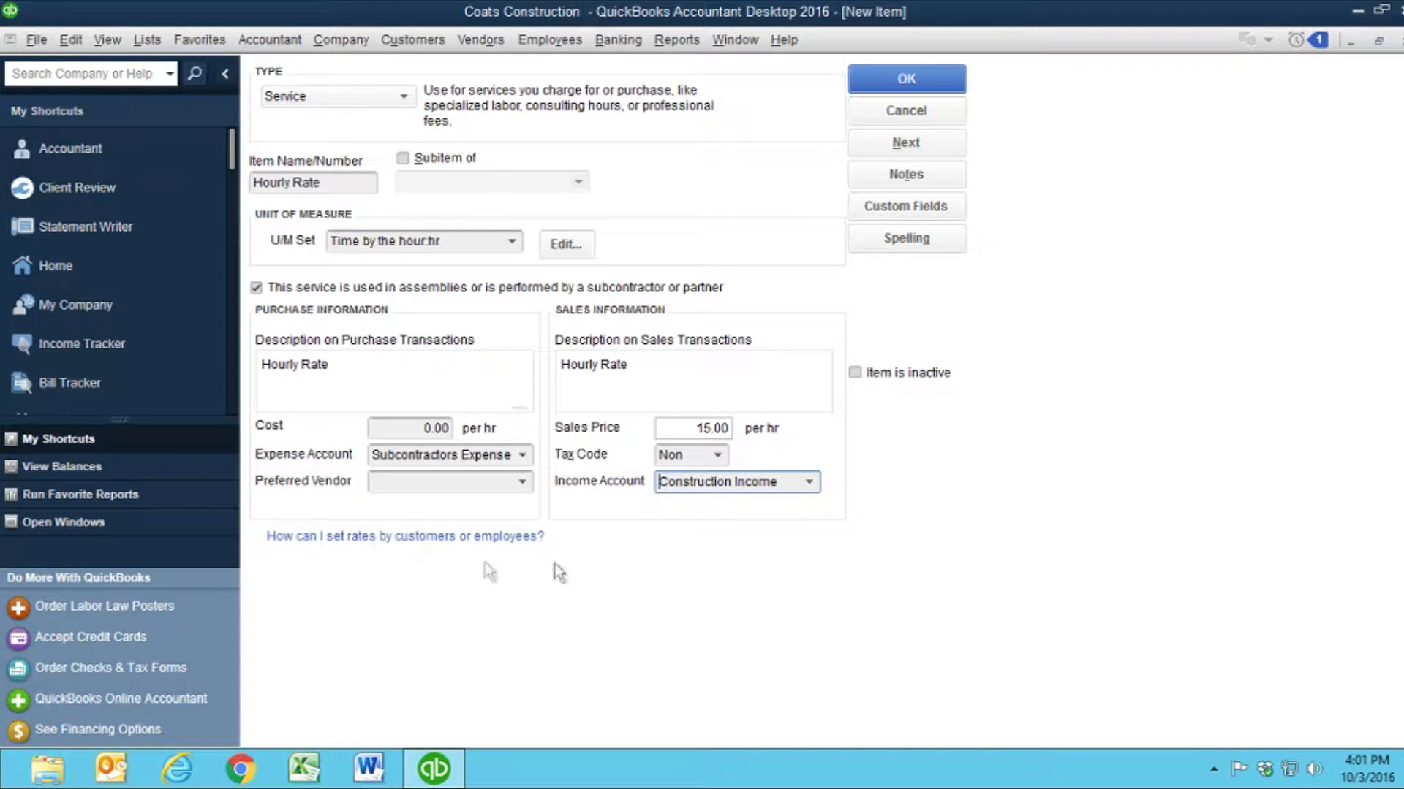
click(911, 78)
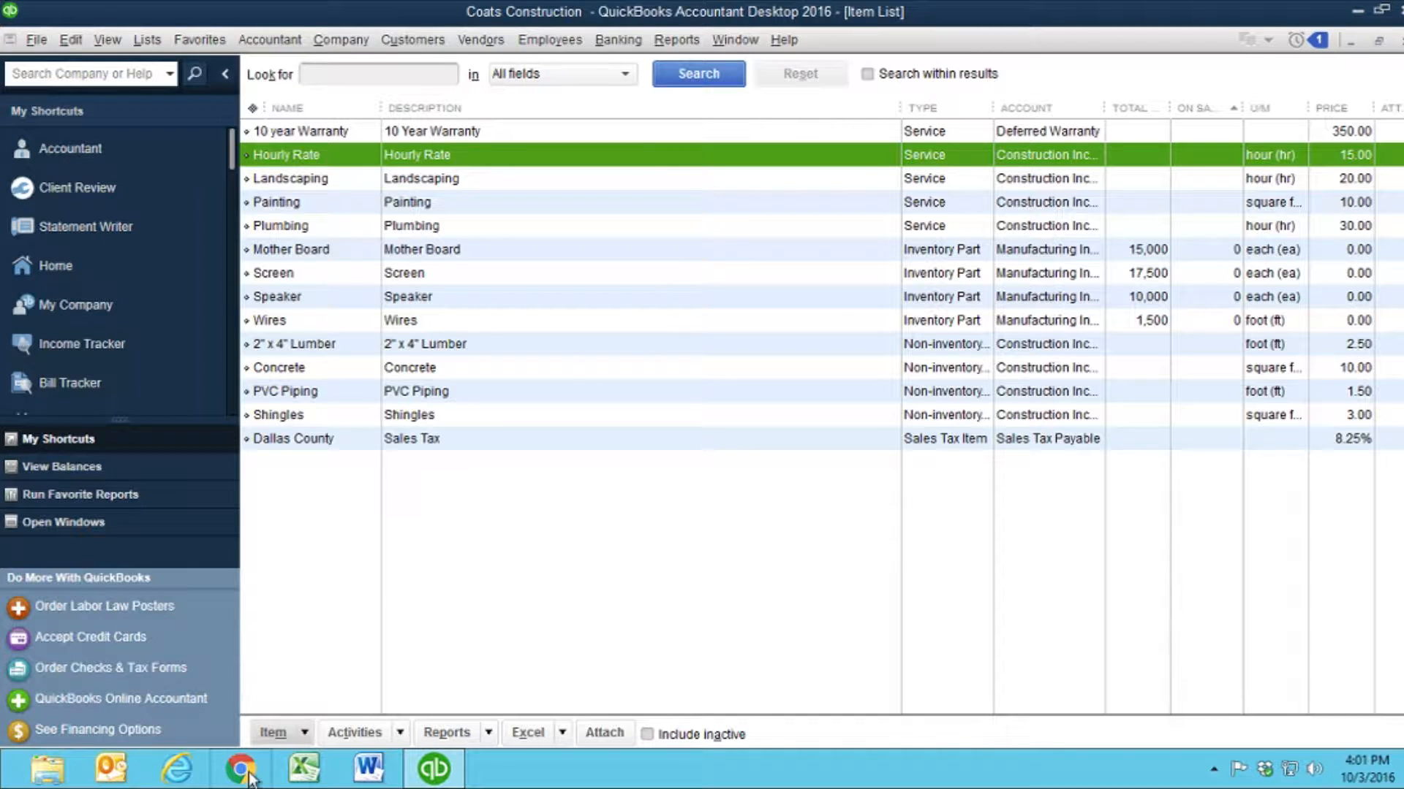
Start another new item of type Non-inventory Part and name it Insulation
click(274, 734)
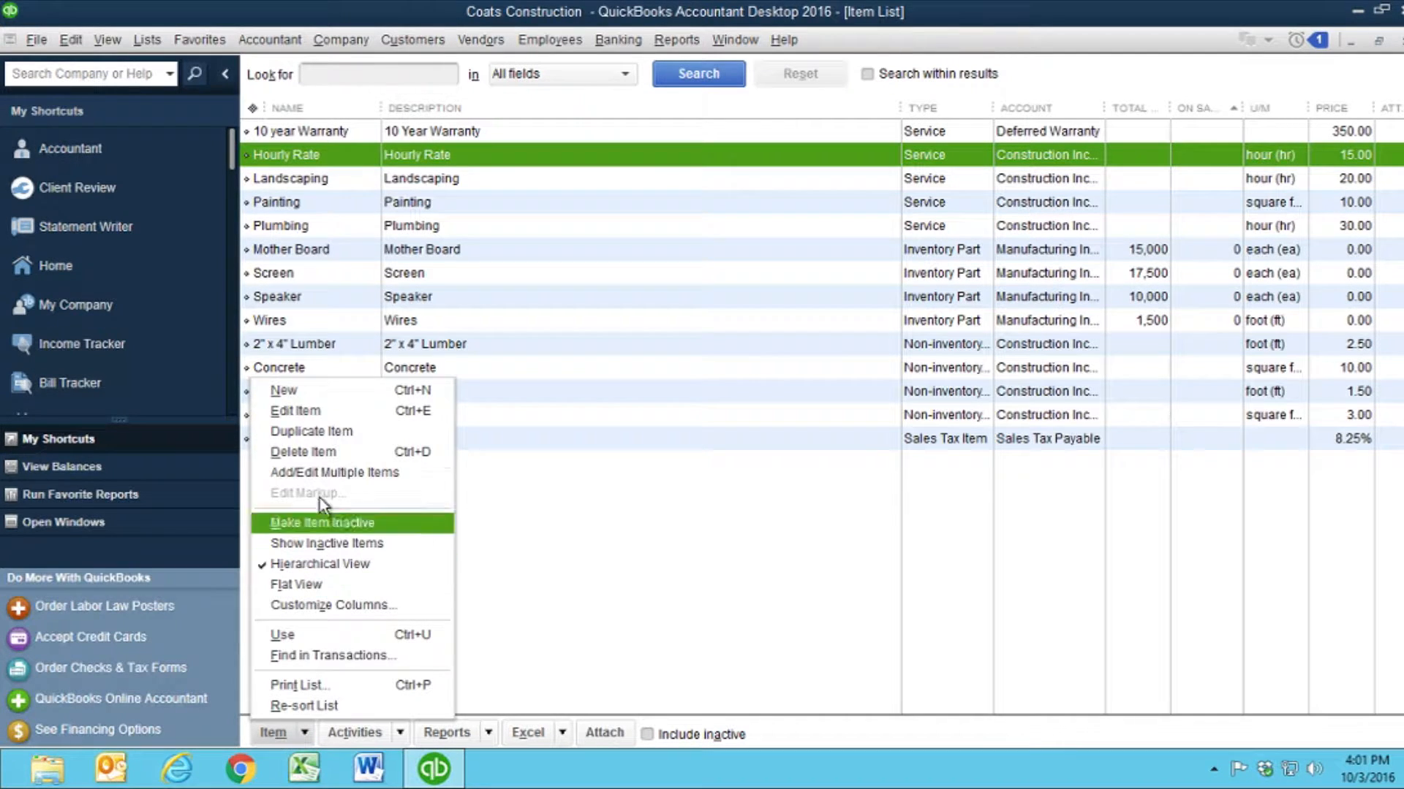
click(342, 392)
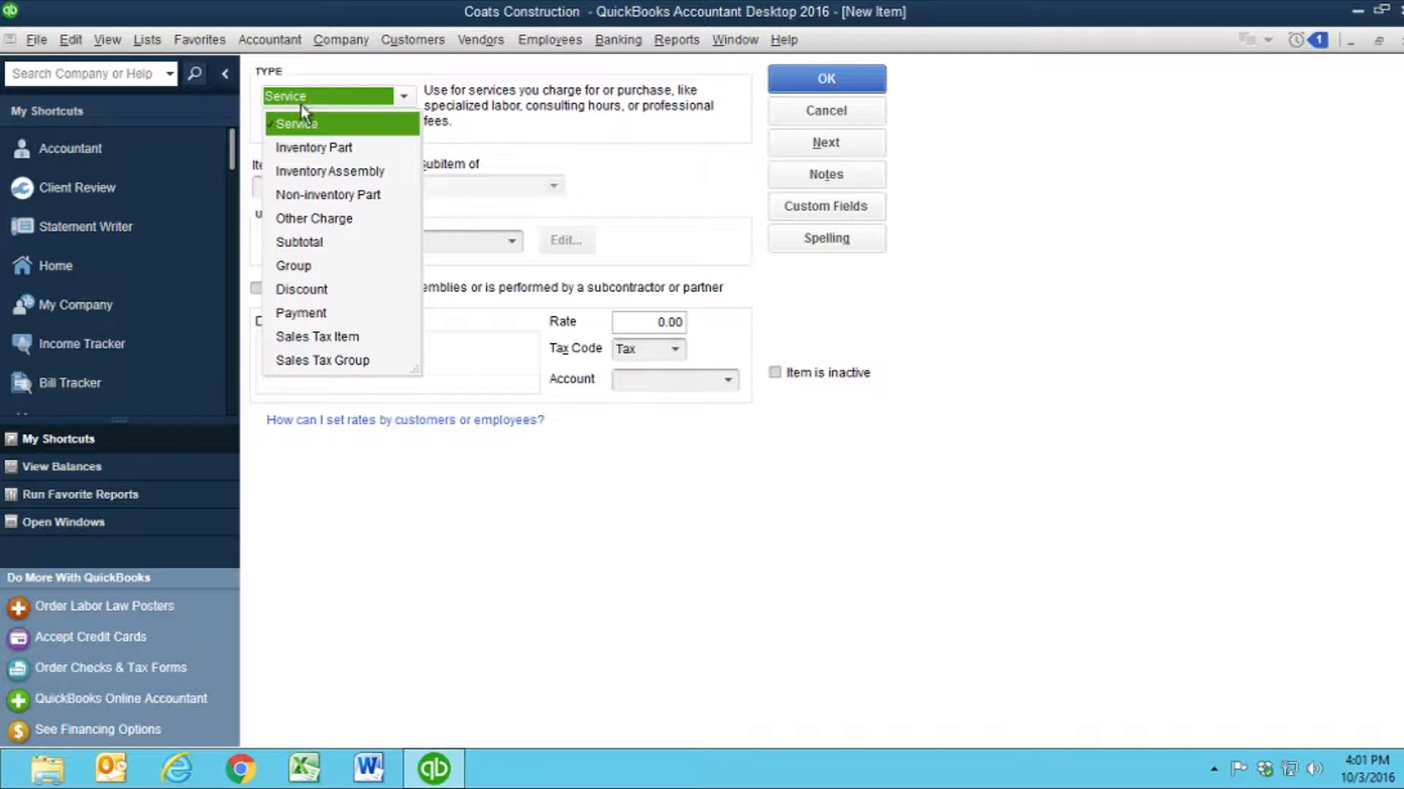
click(306, 195)
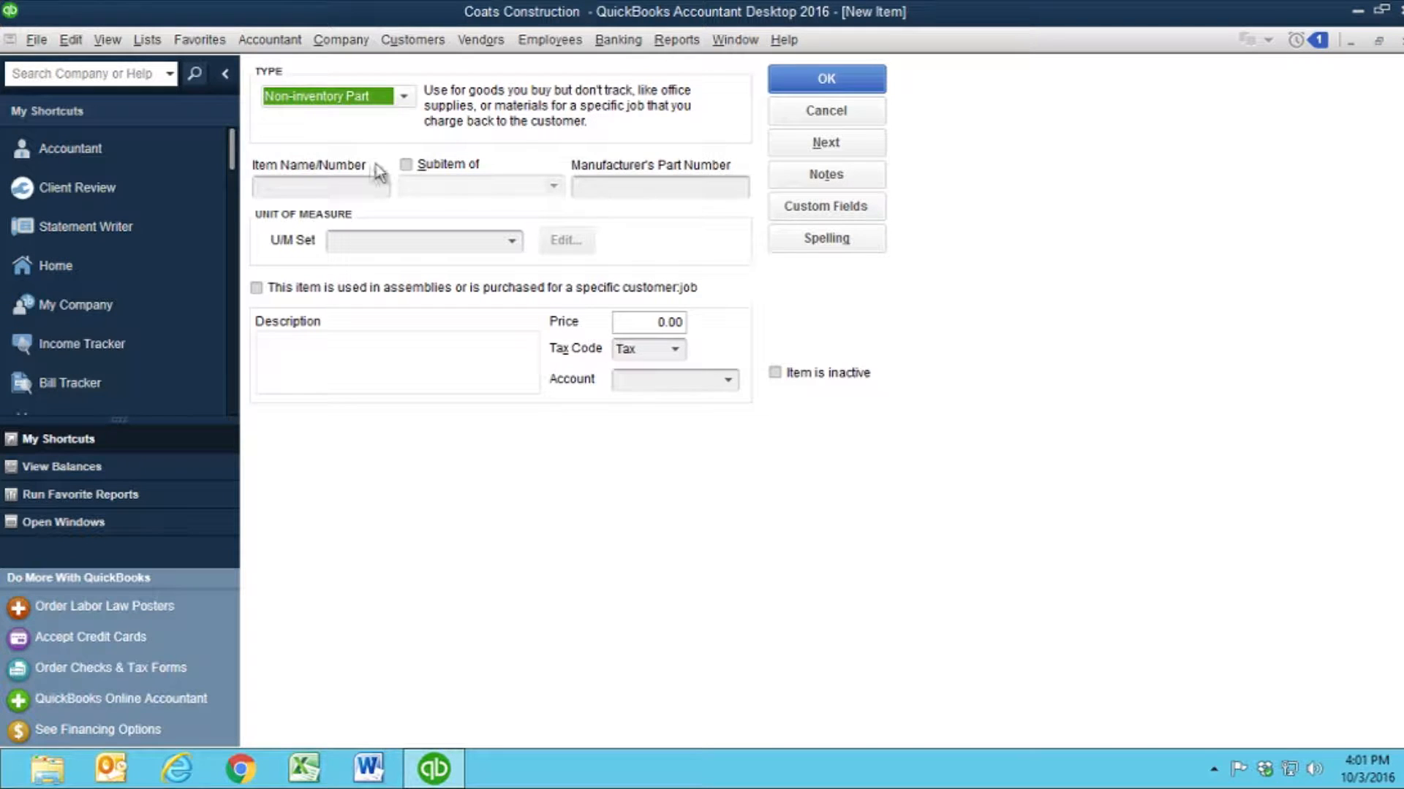
click(310, 187)
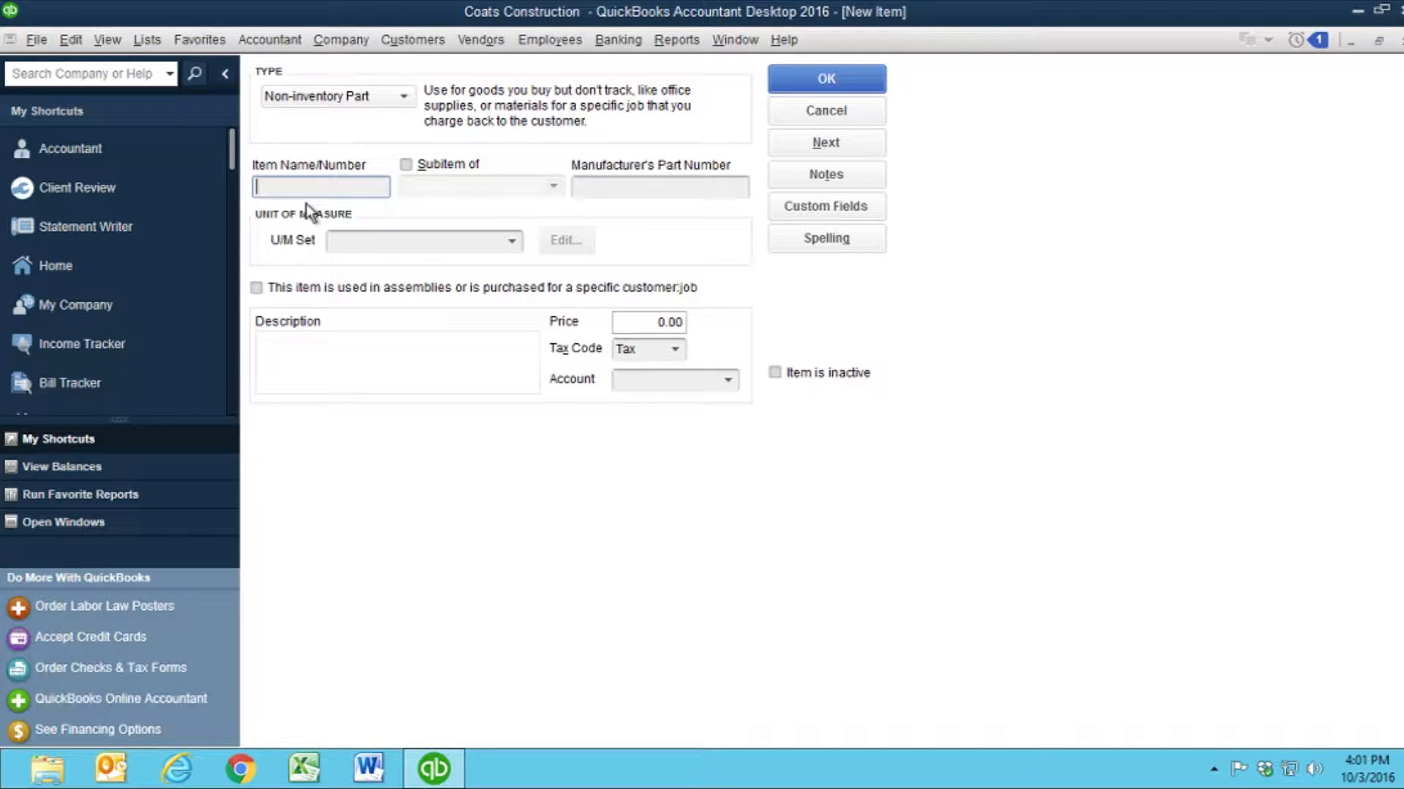
text(Insulation)
key(Tab)
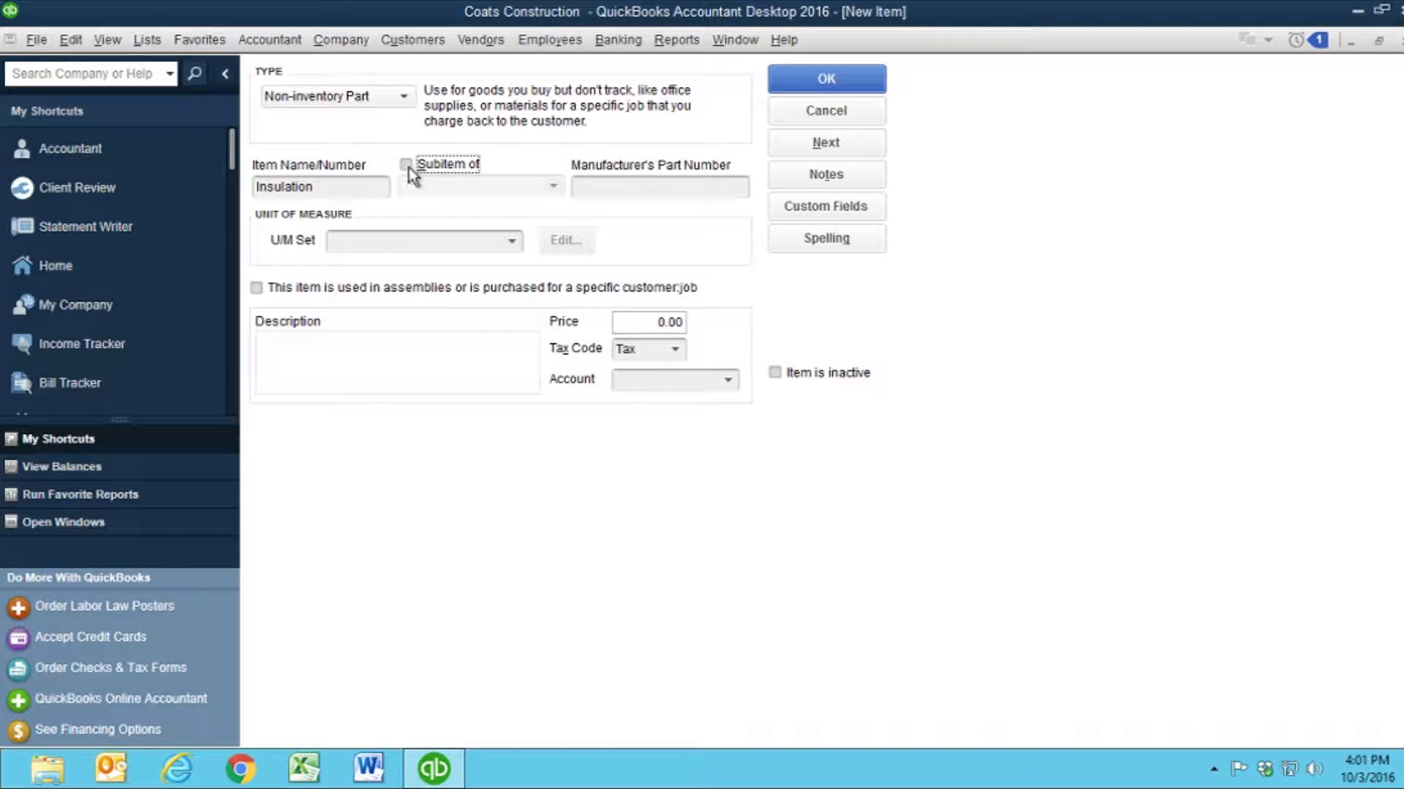
Set Insulation's unit of measure to Area by the square foot and mark it as used in assemblies or purchased for a specific customer:job
click(343, 242)
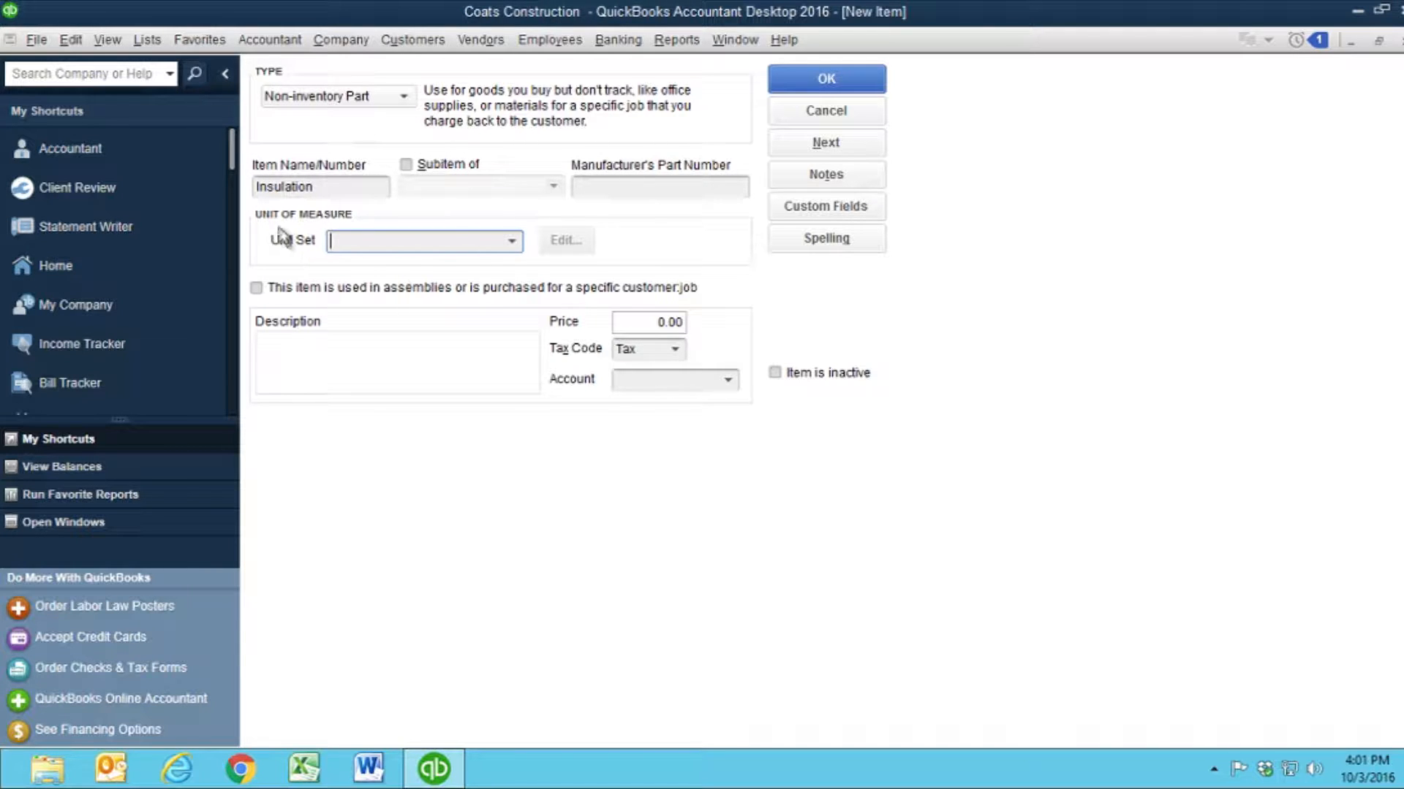
click(512, 243)
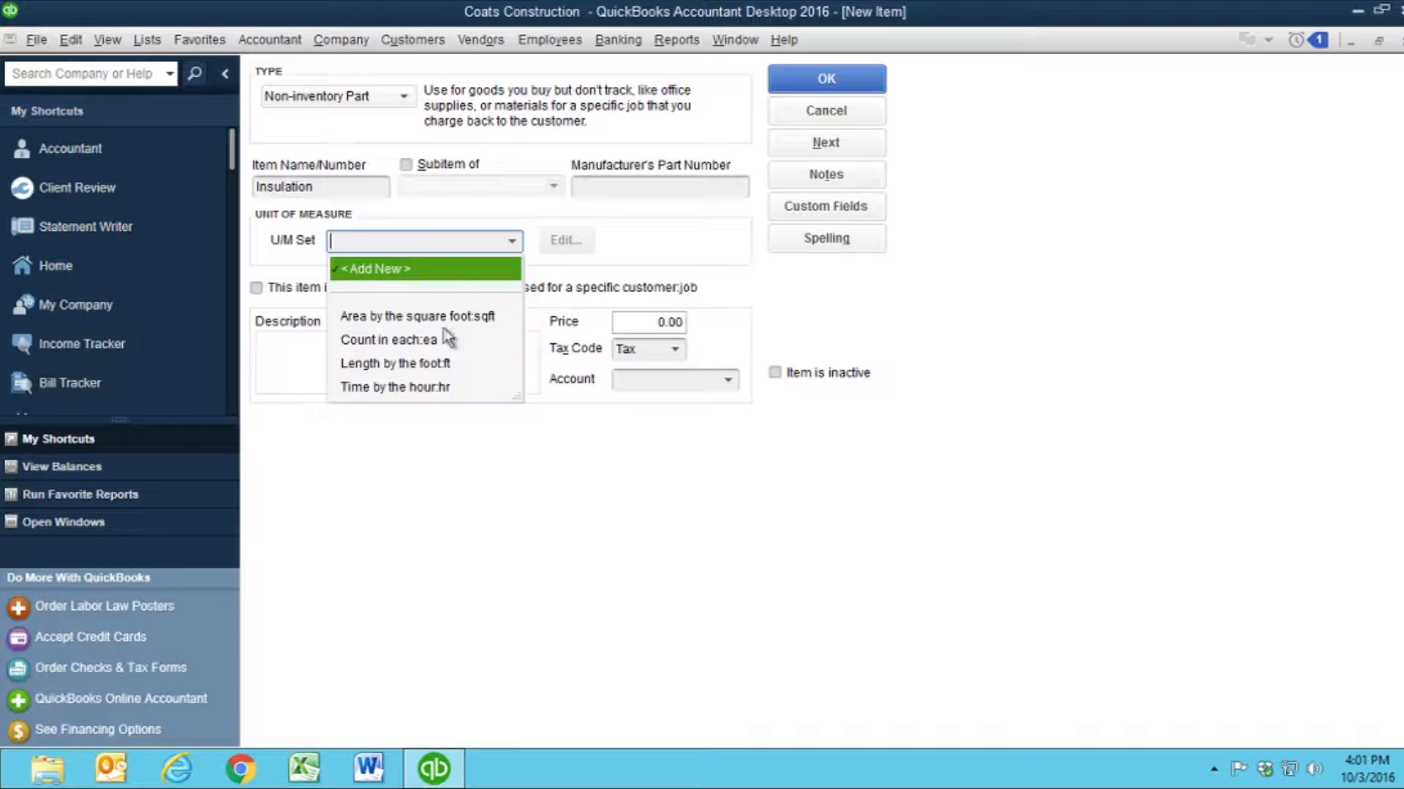
click(405, 317)
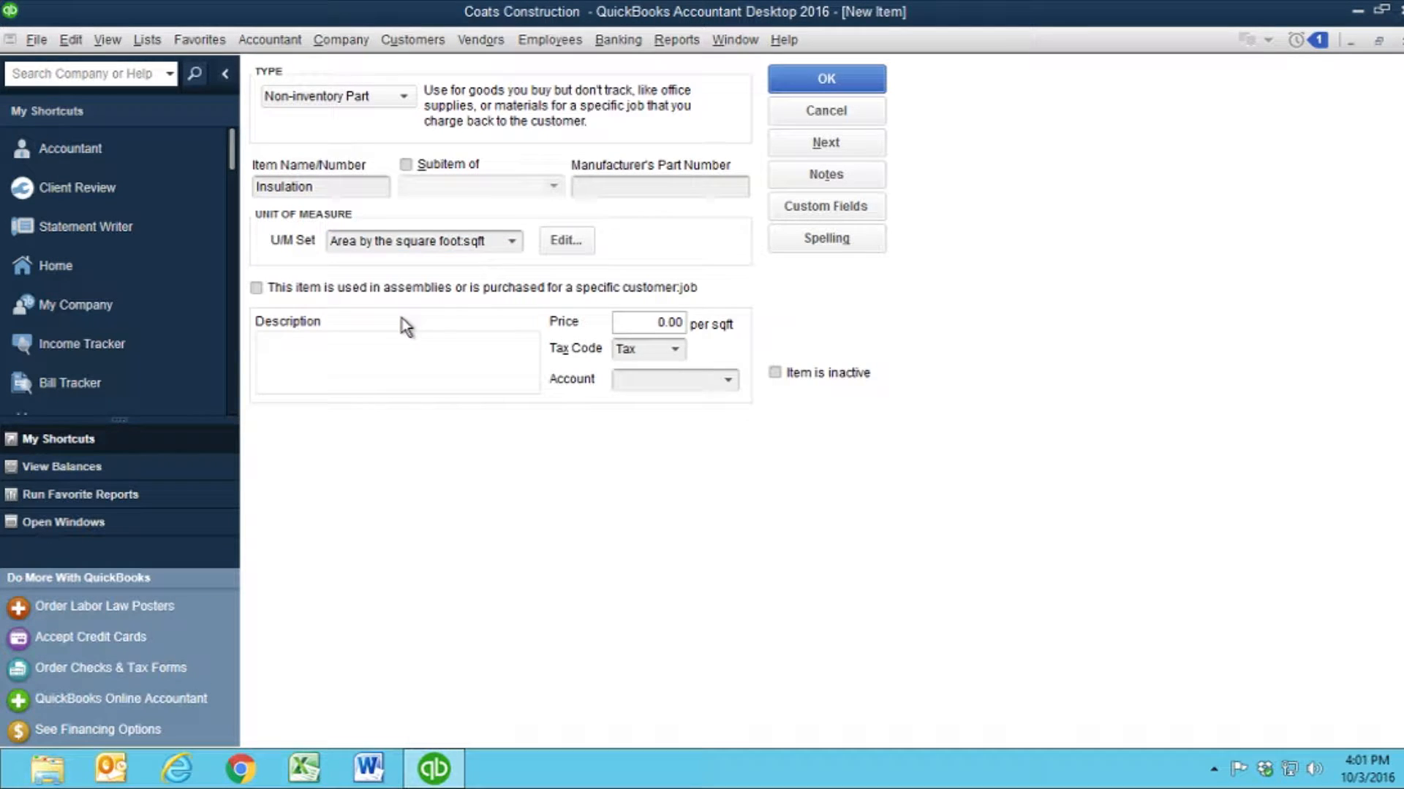
click(323, 290)
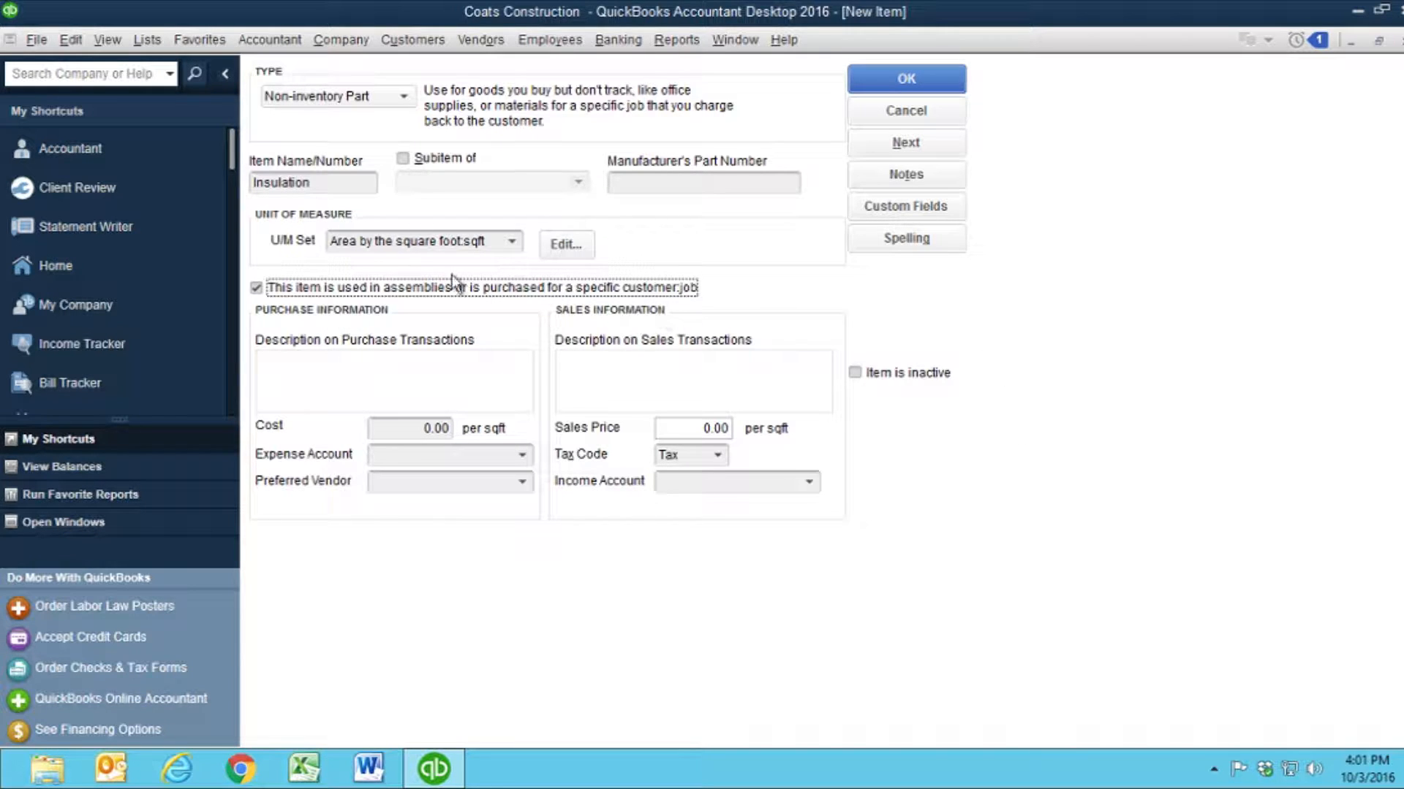
Enter Insulation as the purchase description and assign Construction Materials Costs as the expense account
click(313, 364)
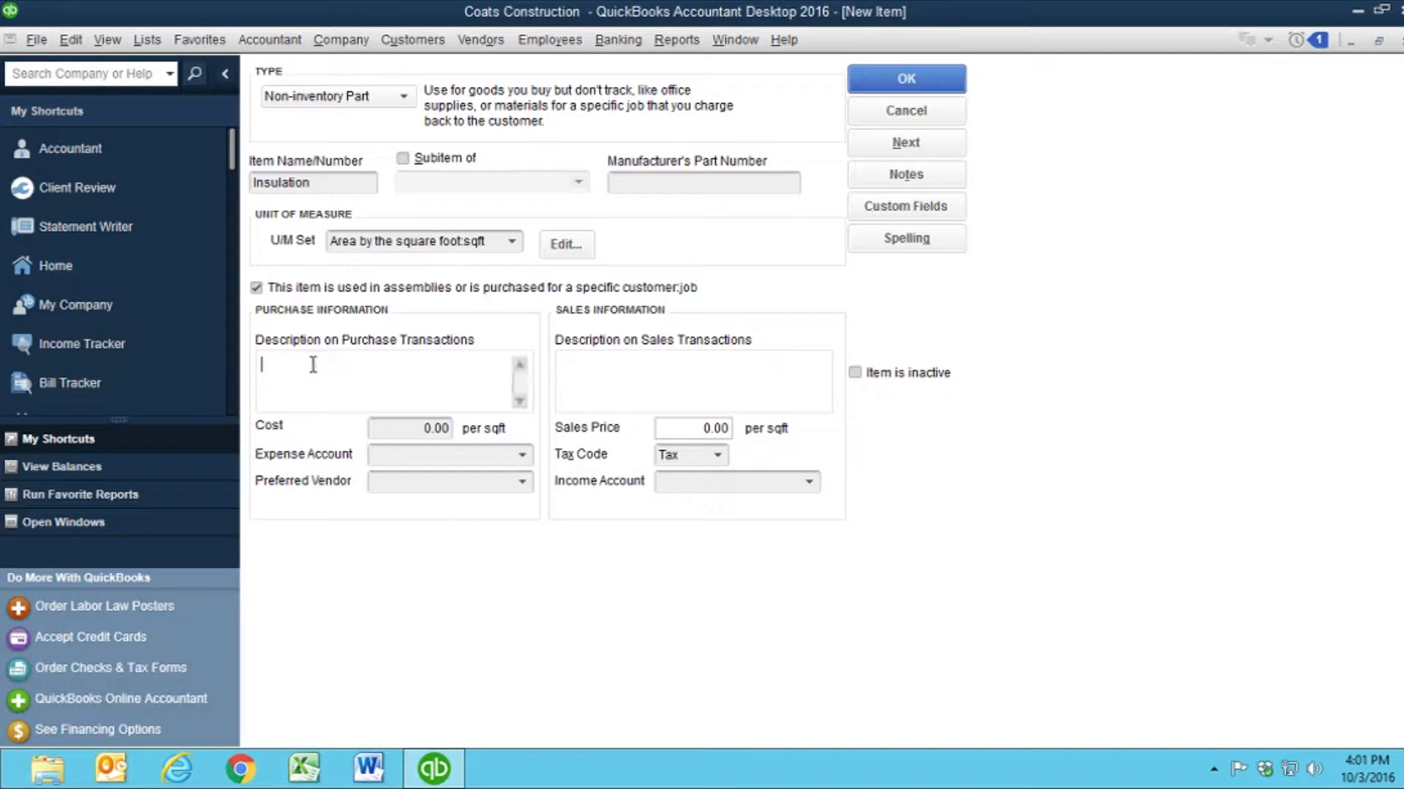
text(Insulation)
key(Tab)
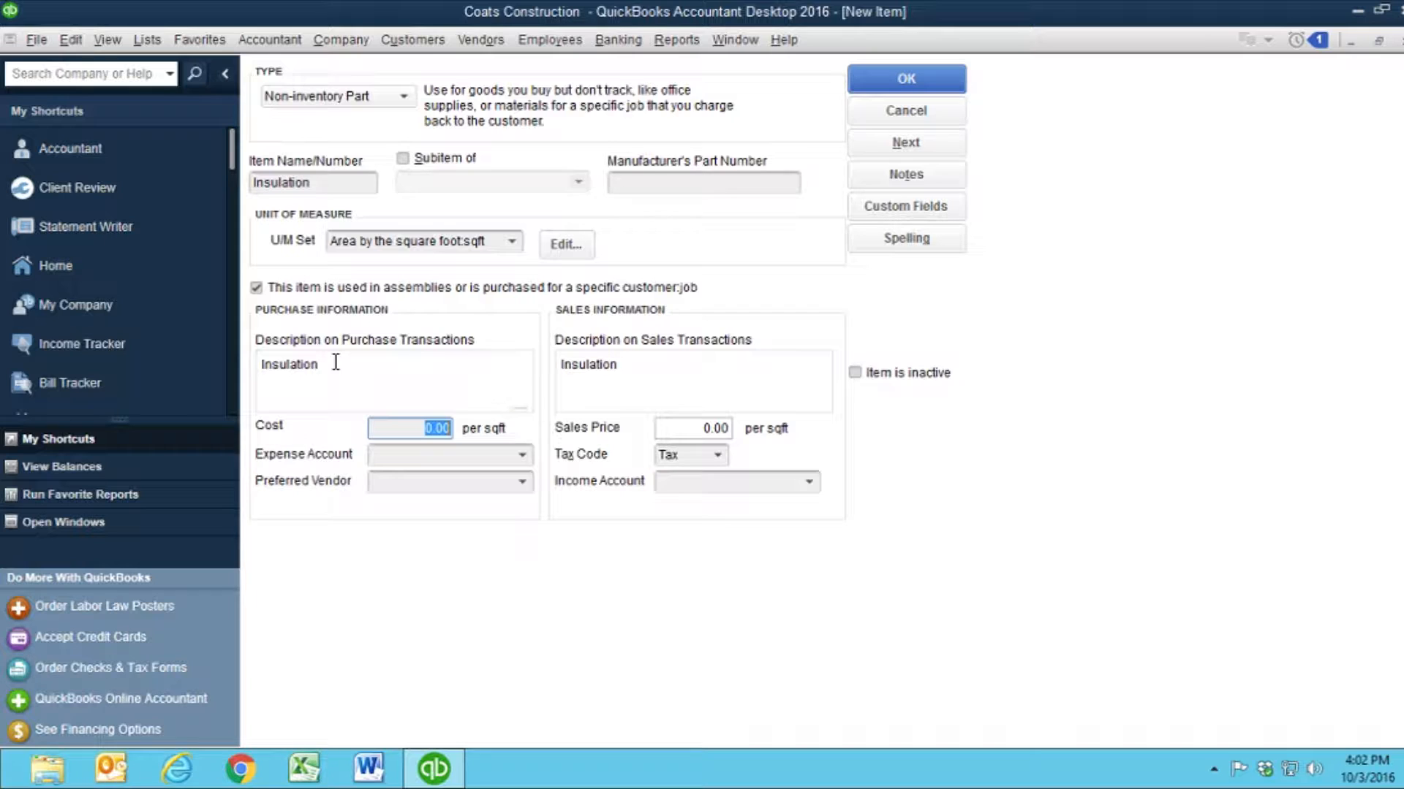
key(Tab)
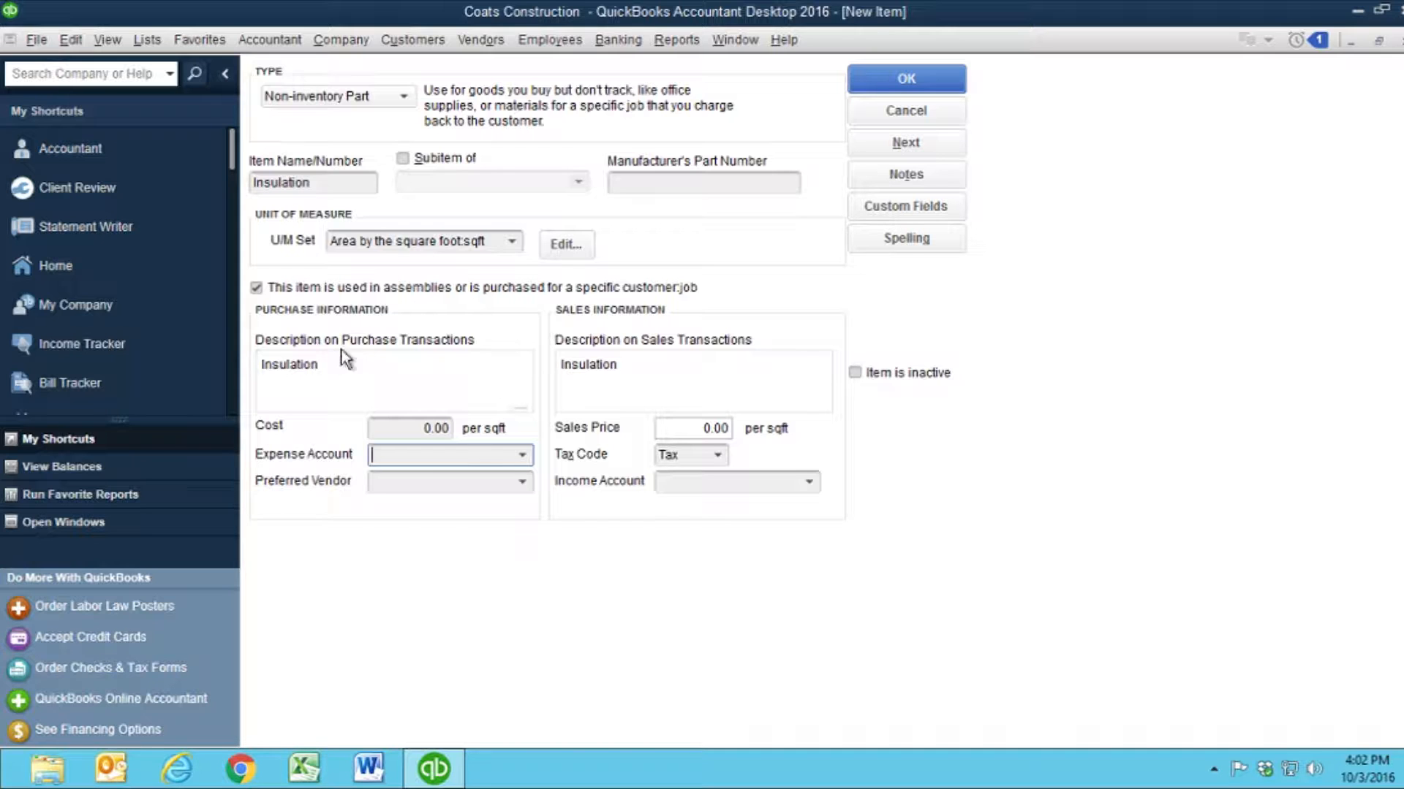
click(522, 455)
scroll(532, 537, down, 1)
scroll(527, 585, up, 15)
scroll(538, 600, down, 2)
scroll(512, 610, down, 2)
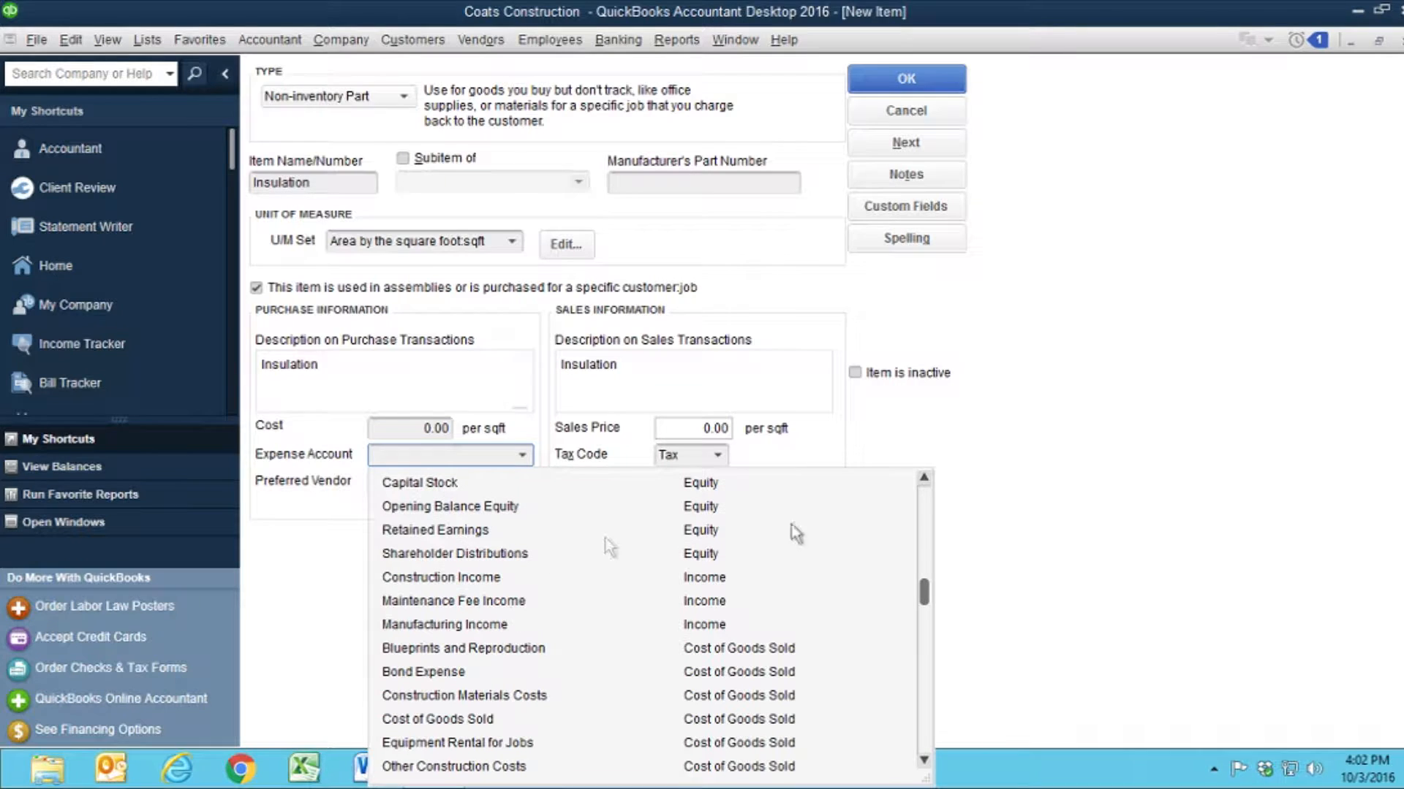
click(451, 695)
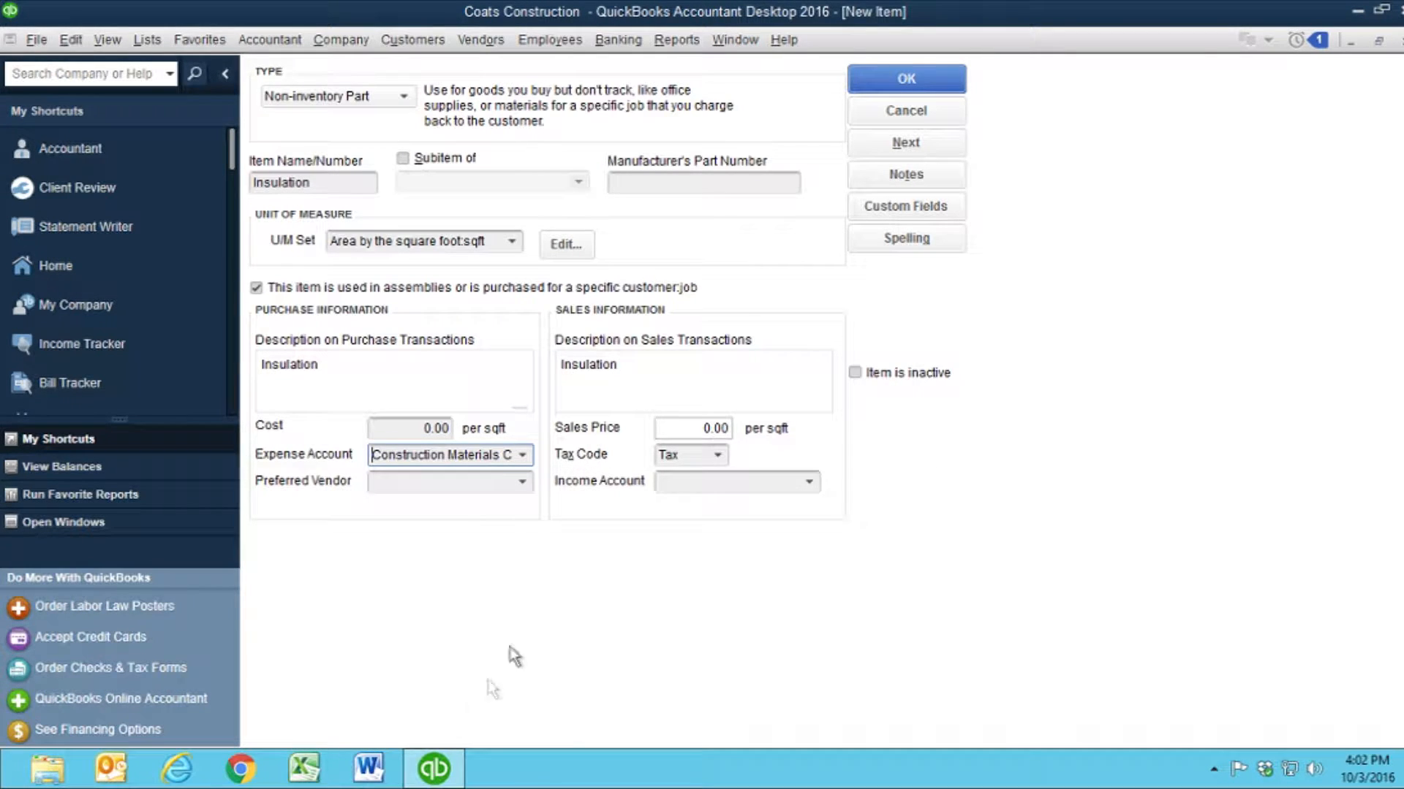
Set Insulation's sales price to 3.00 per square foot and its tax code to Tax
click(676, 427)
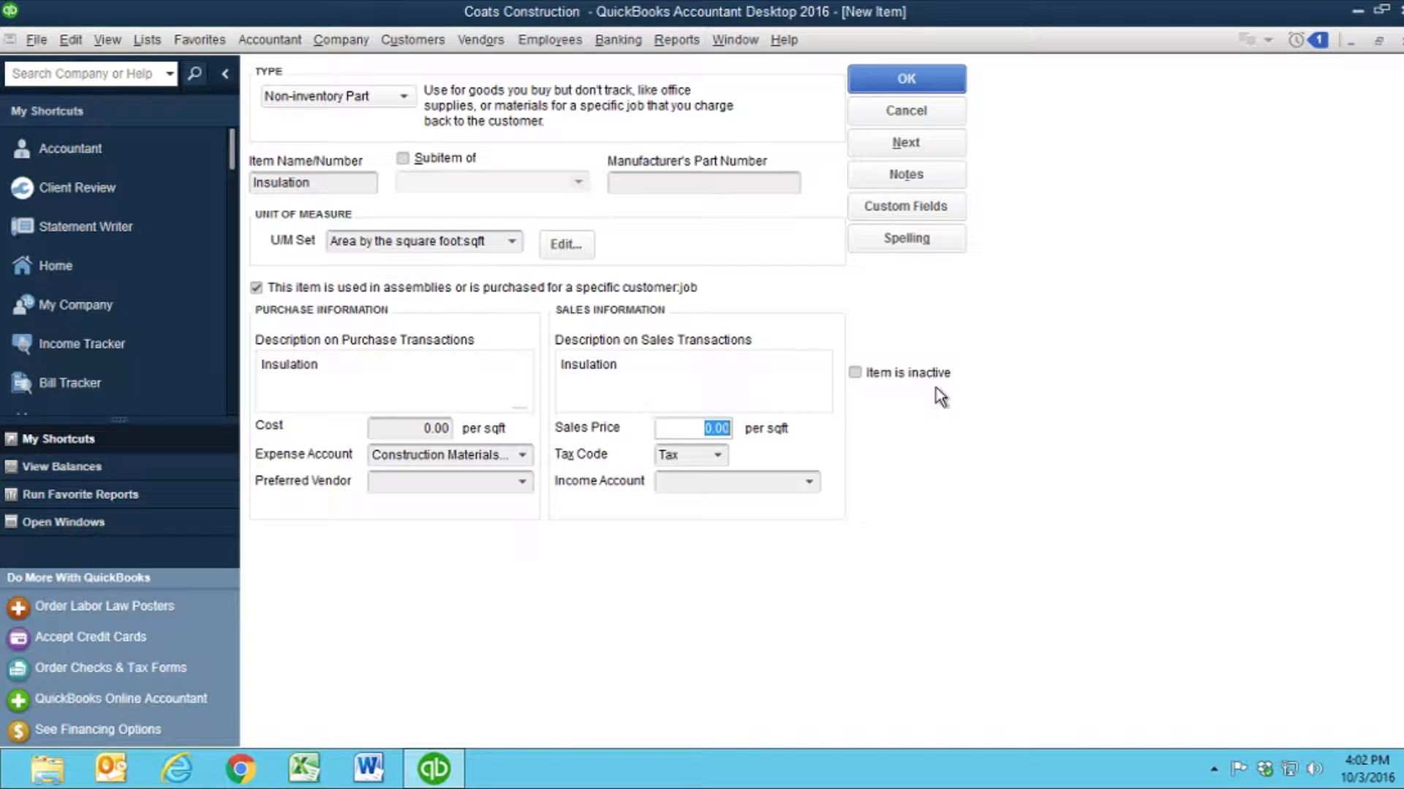
text(3.00)
key(Tab)
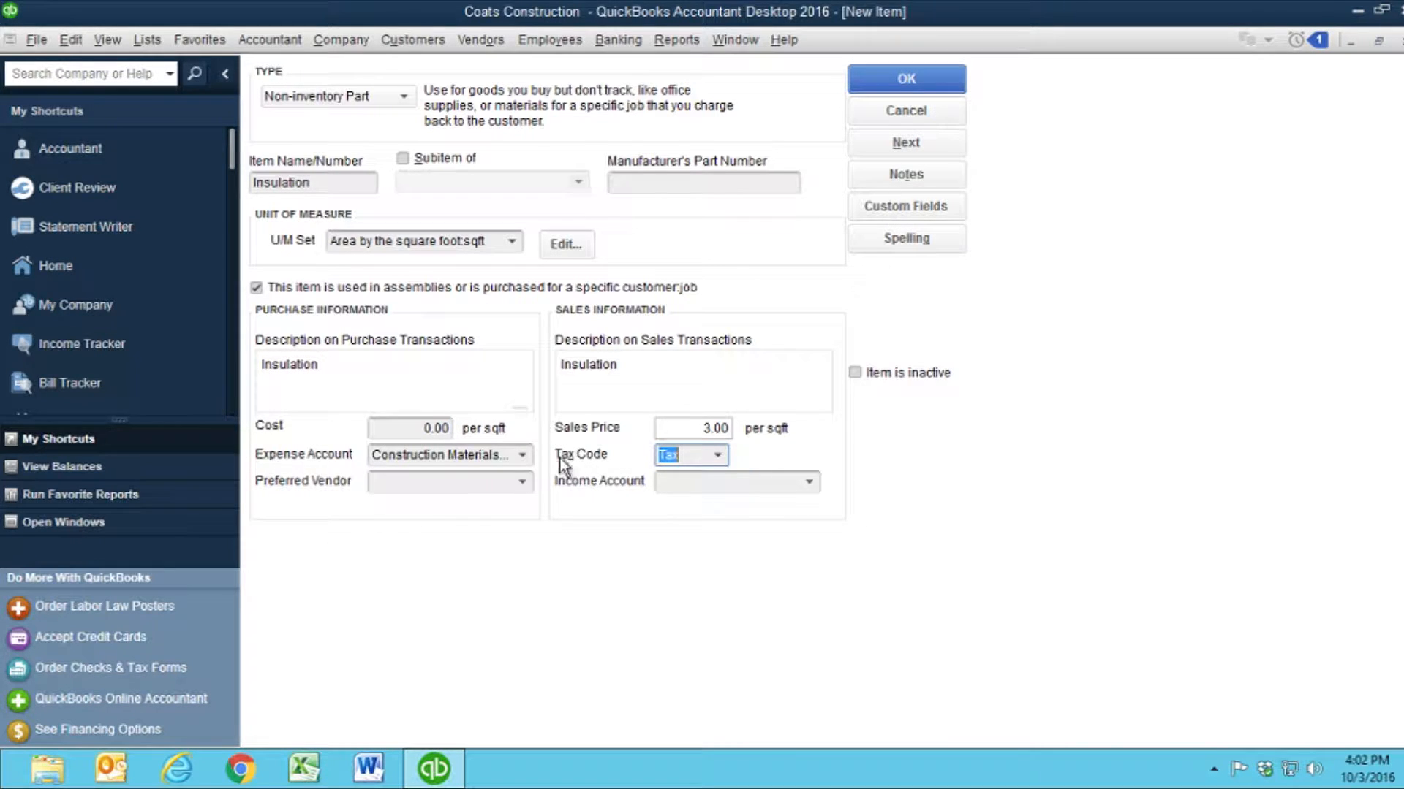
click(720, 456)
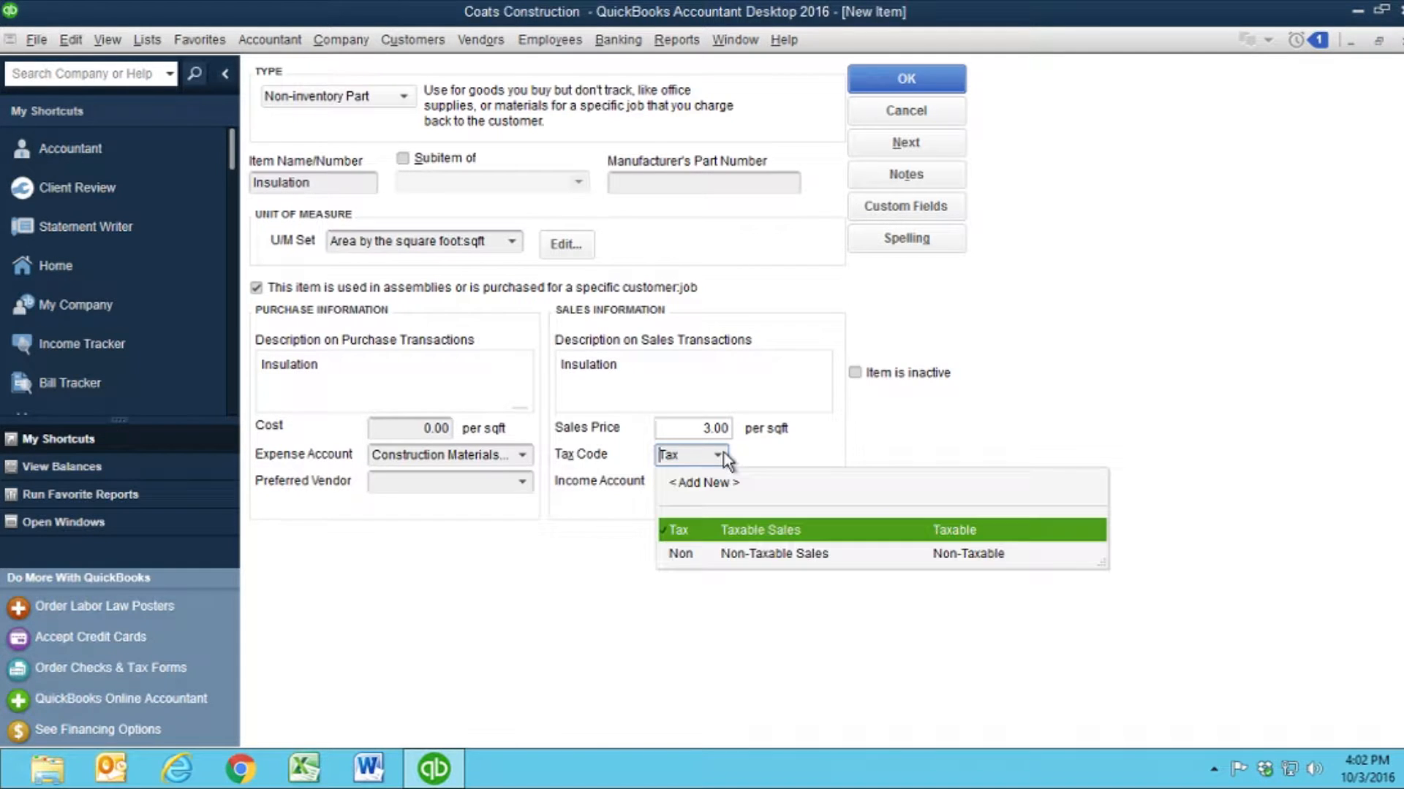
click(709, 528)
Assign Construction Income as Insulation's income account and save the item
click(718, 480)
text(Const)
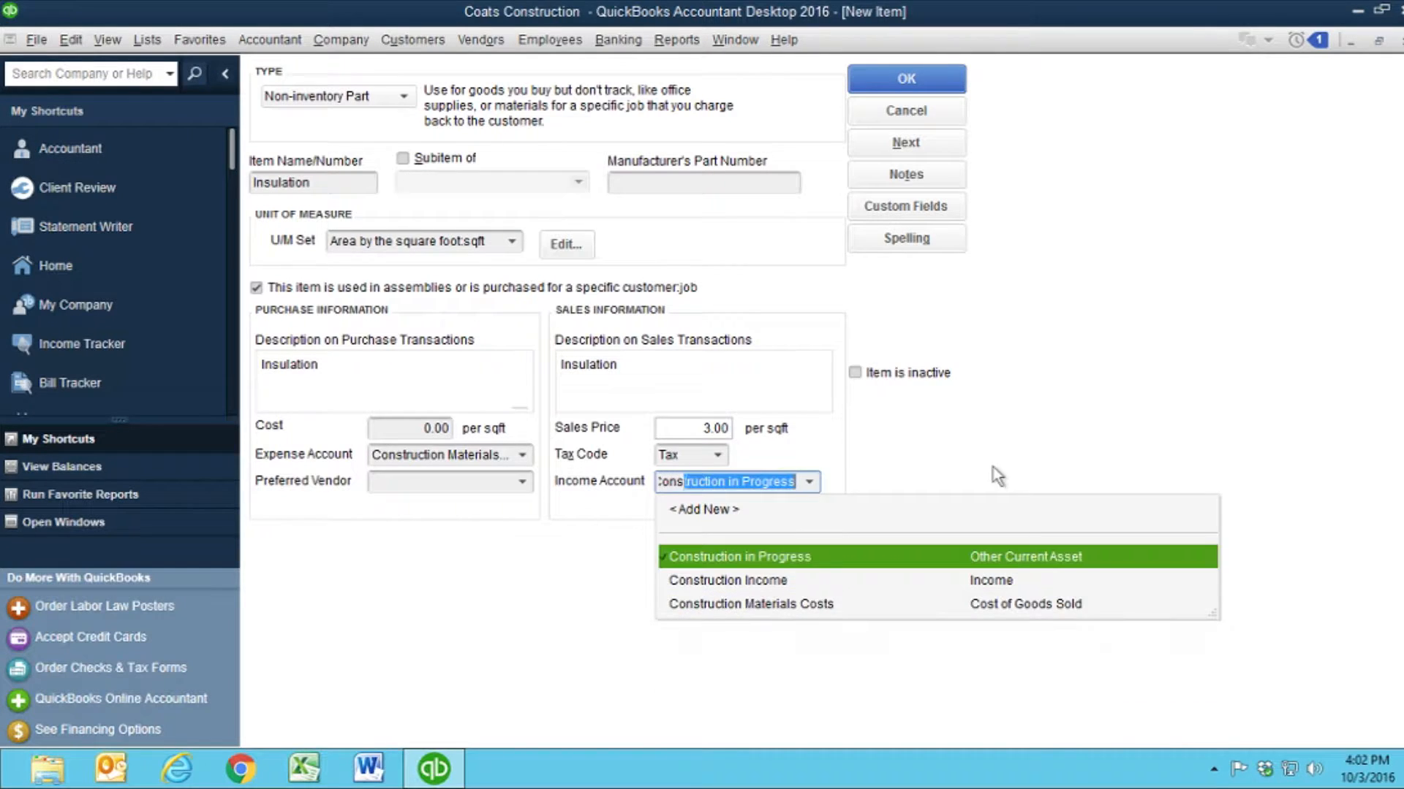
text(ruction Income)
key(Tab)
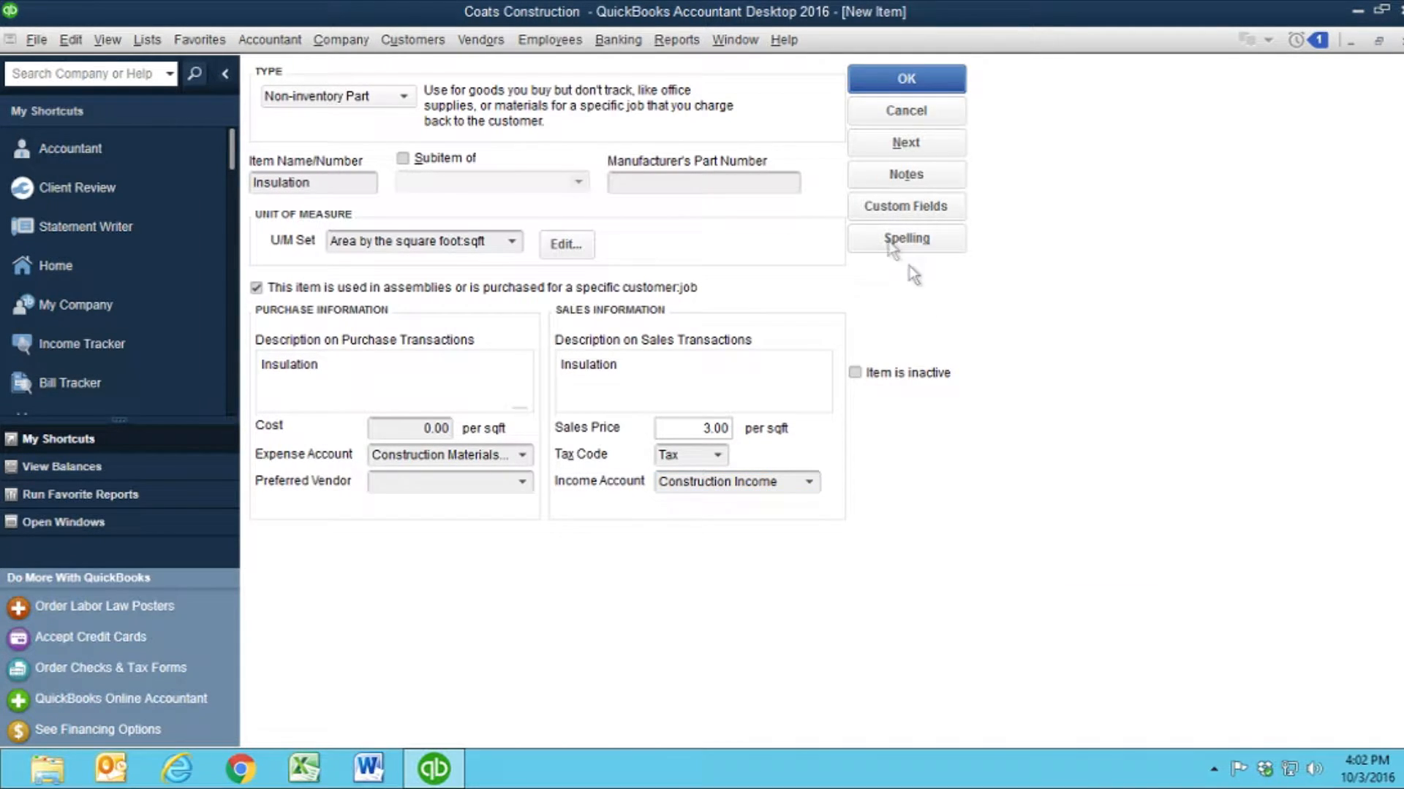
click(892, 76)
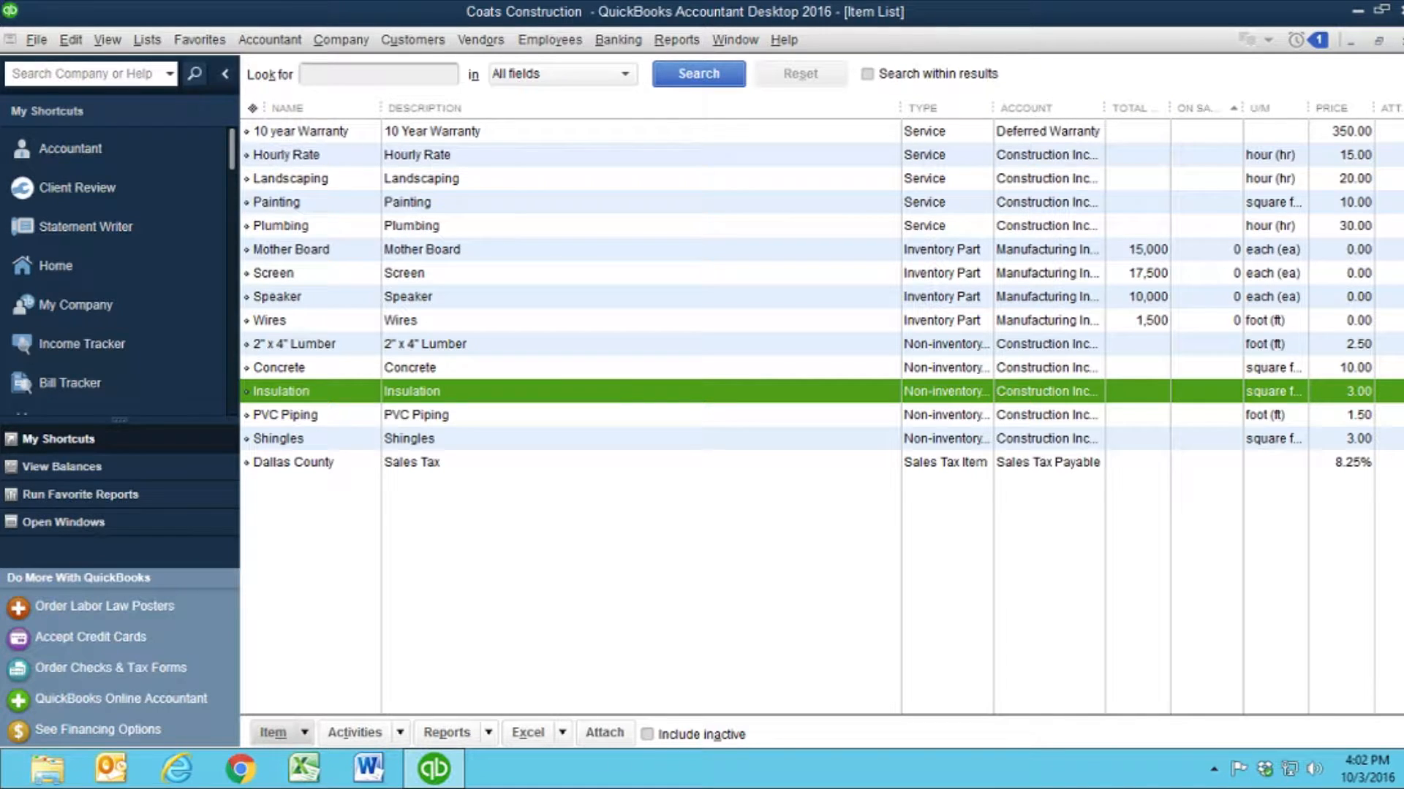
Close the item list and open the customer's 09/29/2016 estimate from the Customer Center
click(1401, 41)
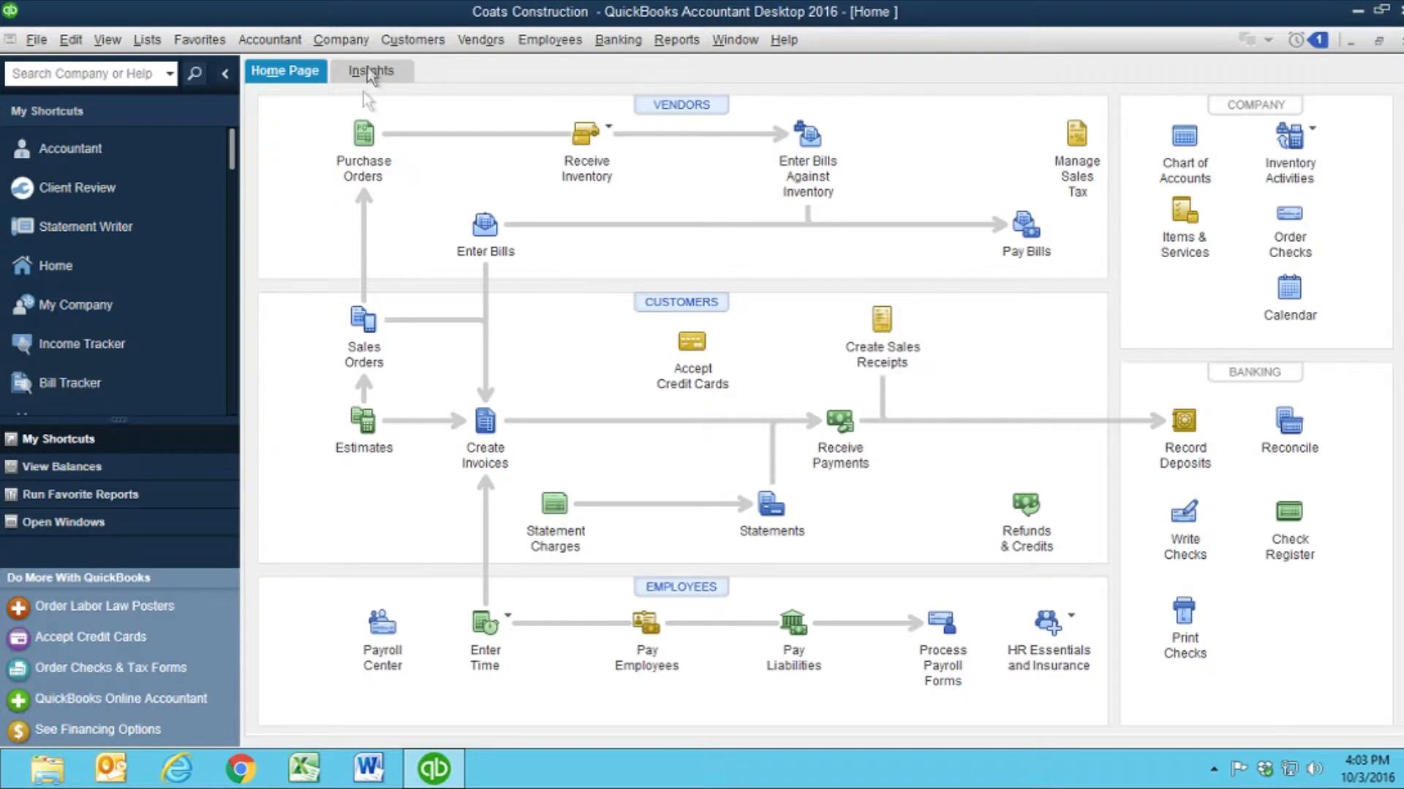
click(409, 39)
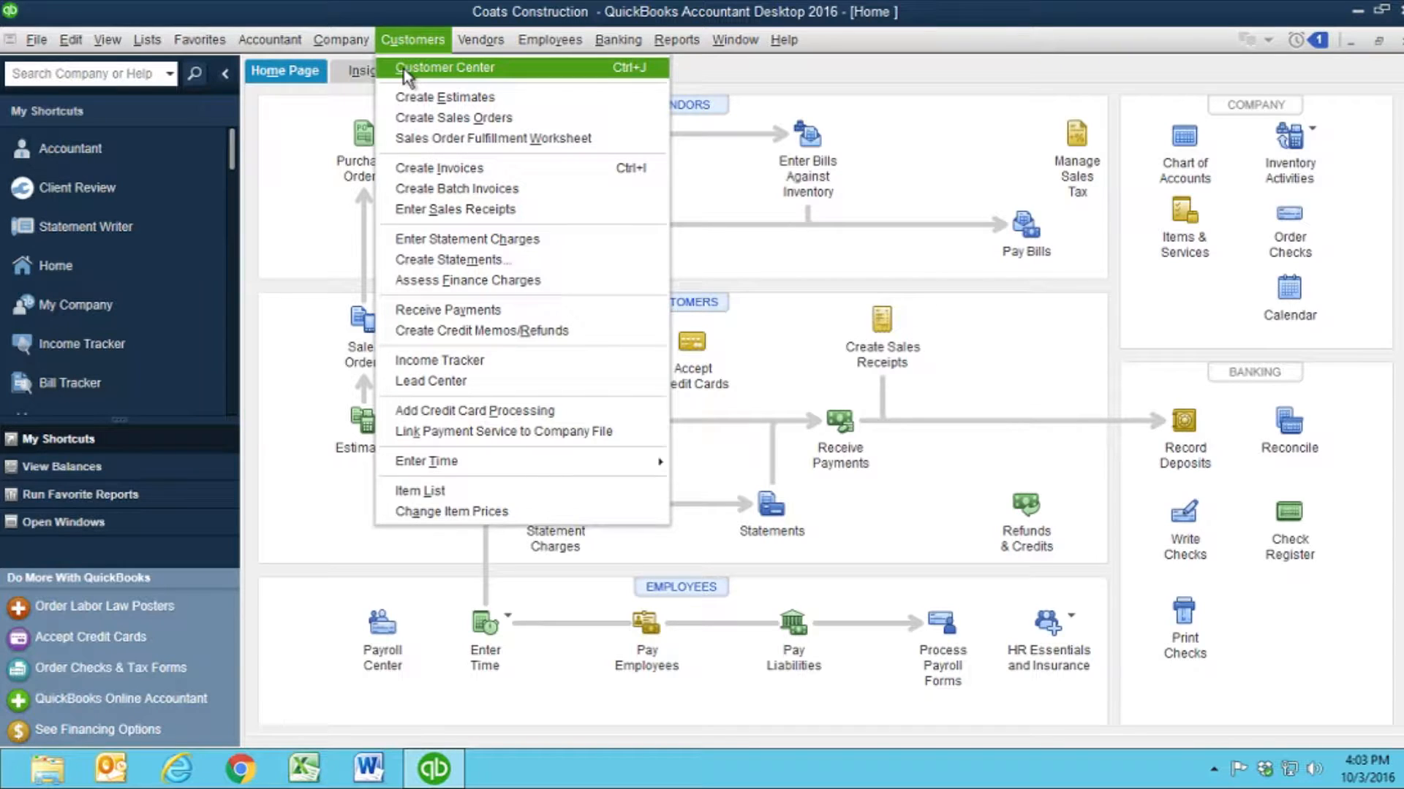
click(404, 69)
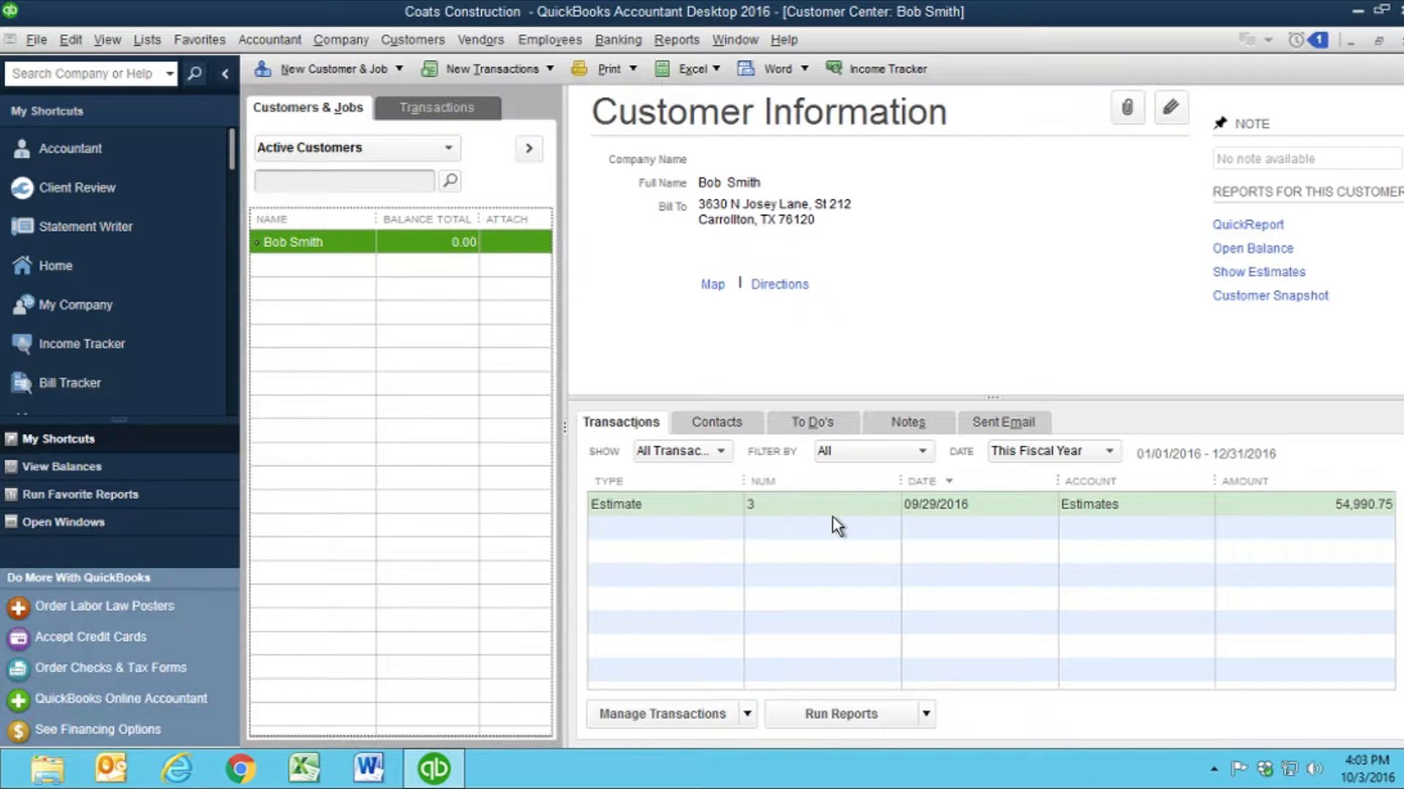
double_click(813, 507)
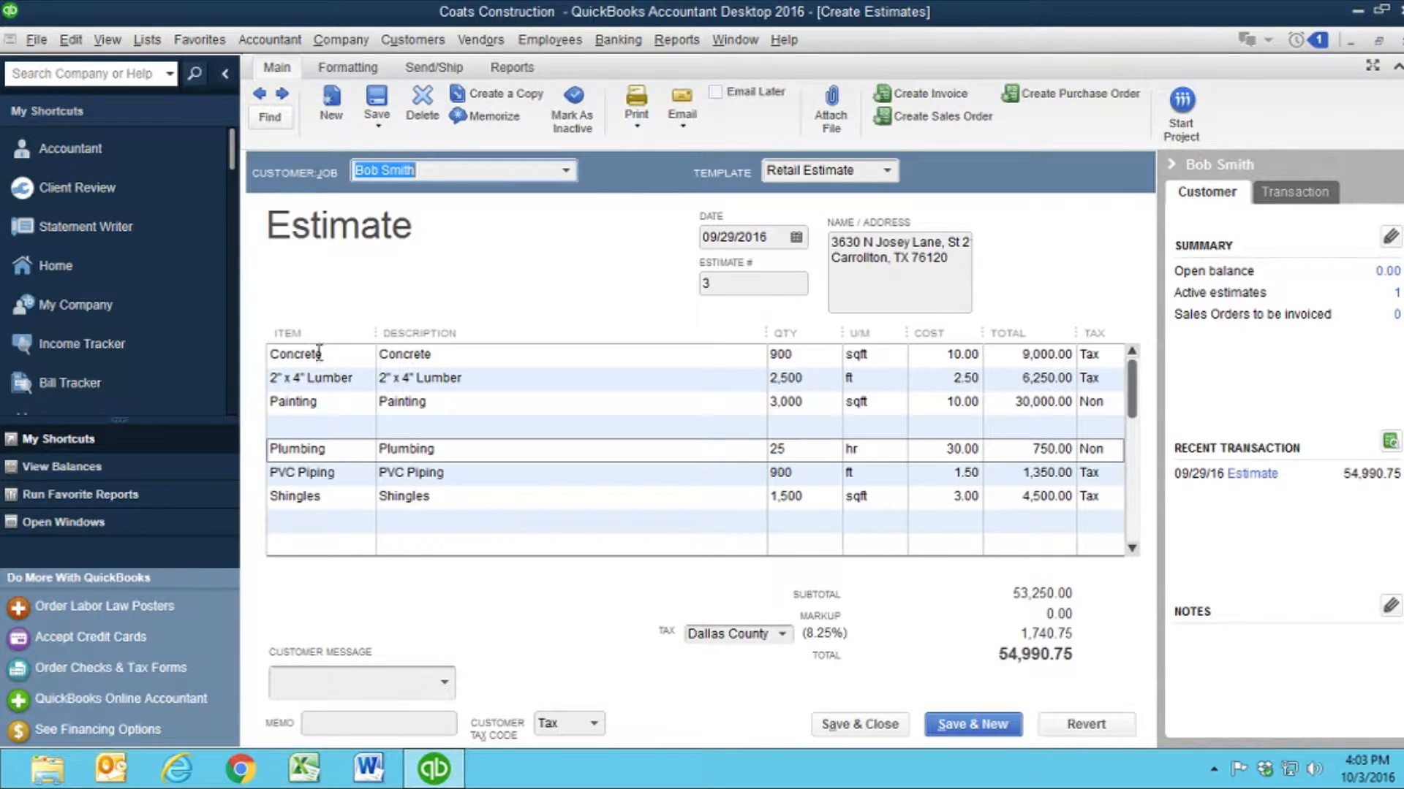
Add an Hourly Rate line with a quantity of 1,500 hr in the estimate's blank row between Painting and Plumbing
scroll(773, 399, down, 1)
scroll(793, 402, up, 1)
click(294, 432)
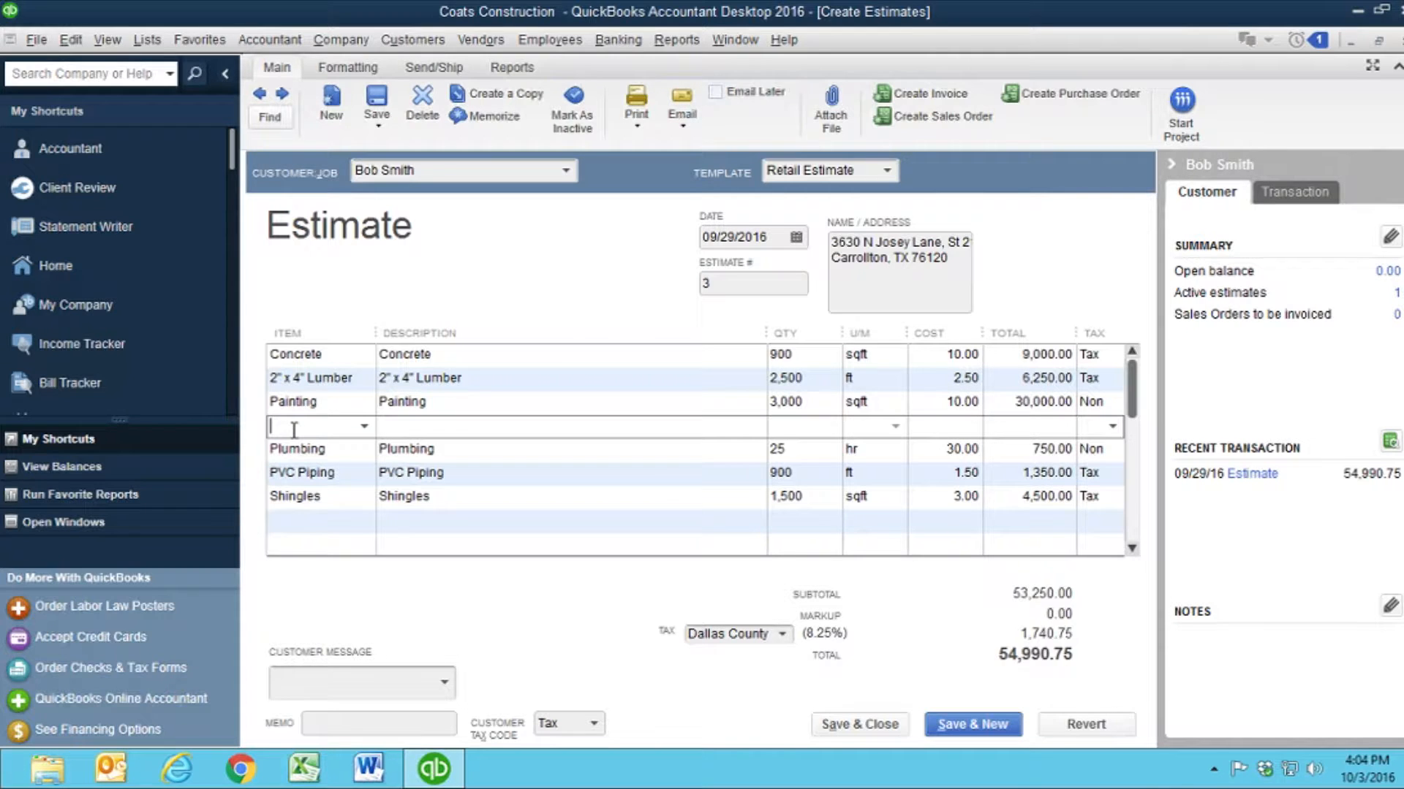
text(Hourly Rate)
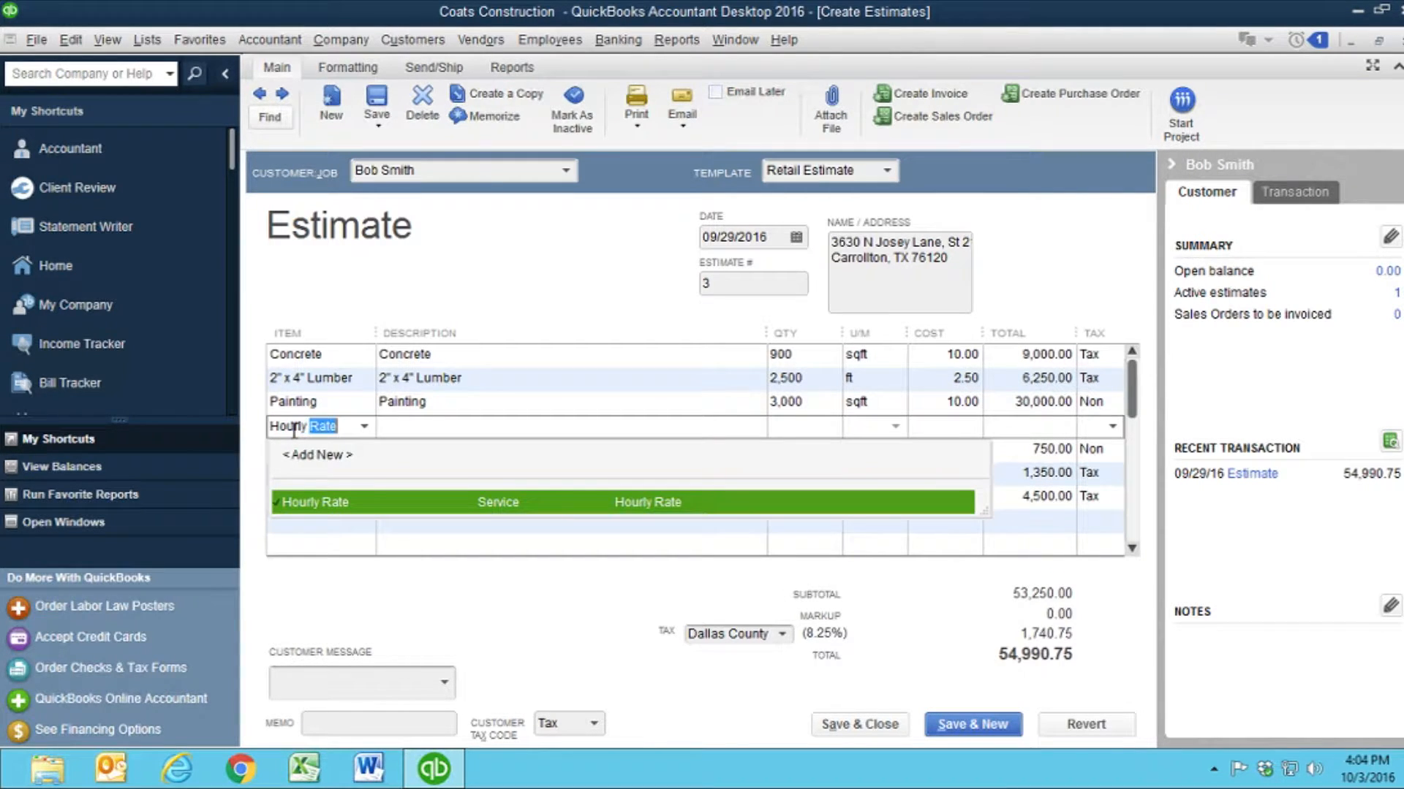
key(Tab)
key(Tab)
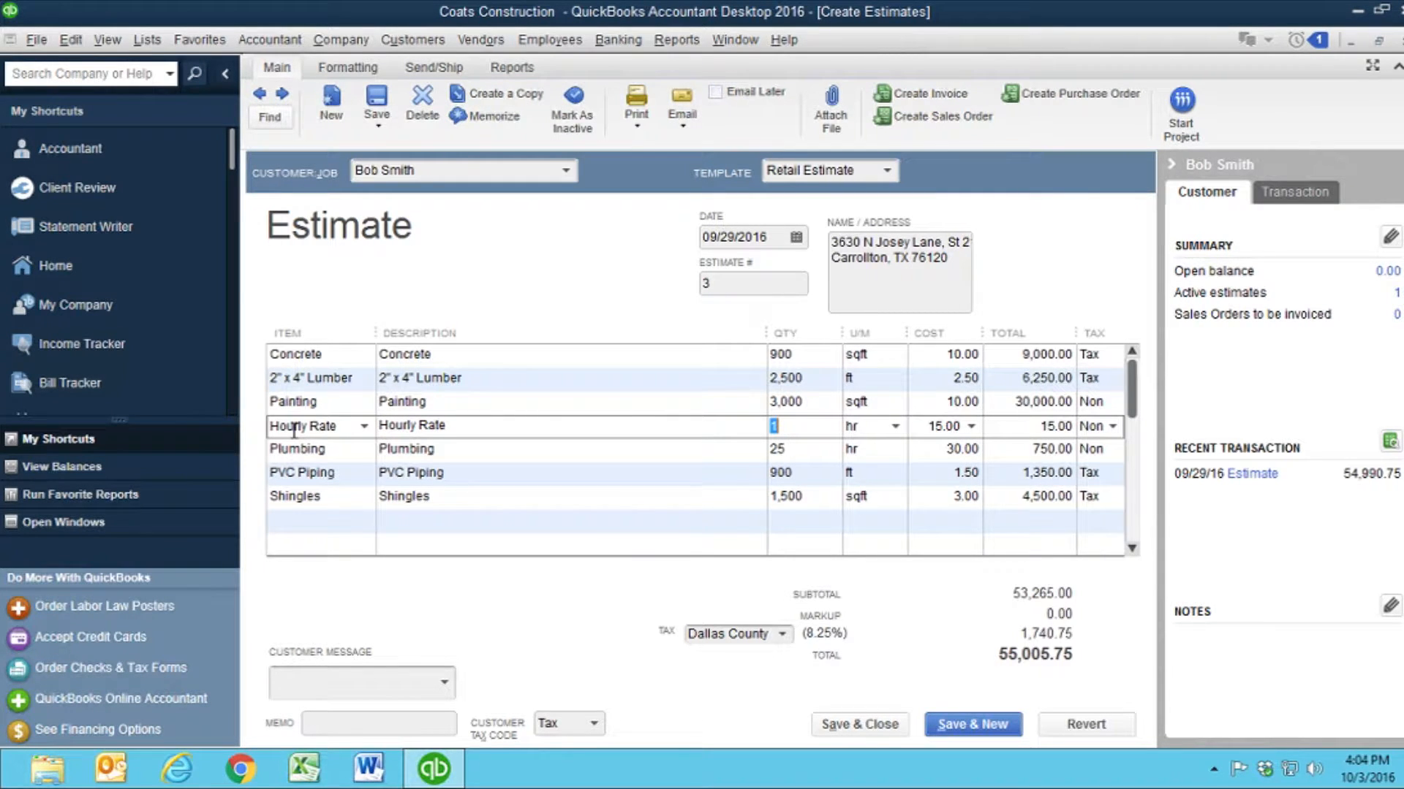
text(1500hr)
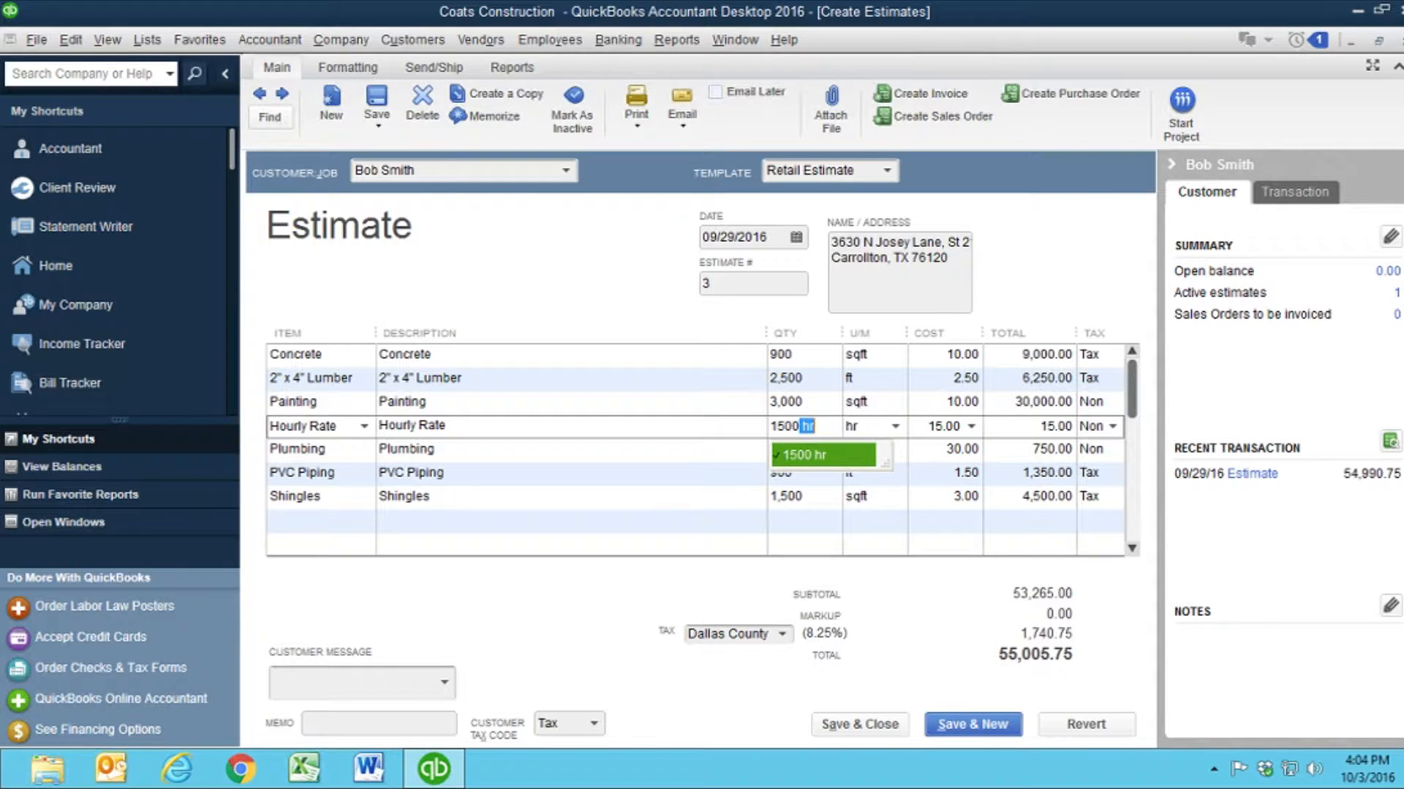
key(Tab)
key(Tab)
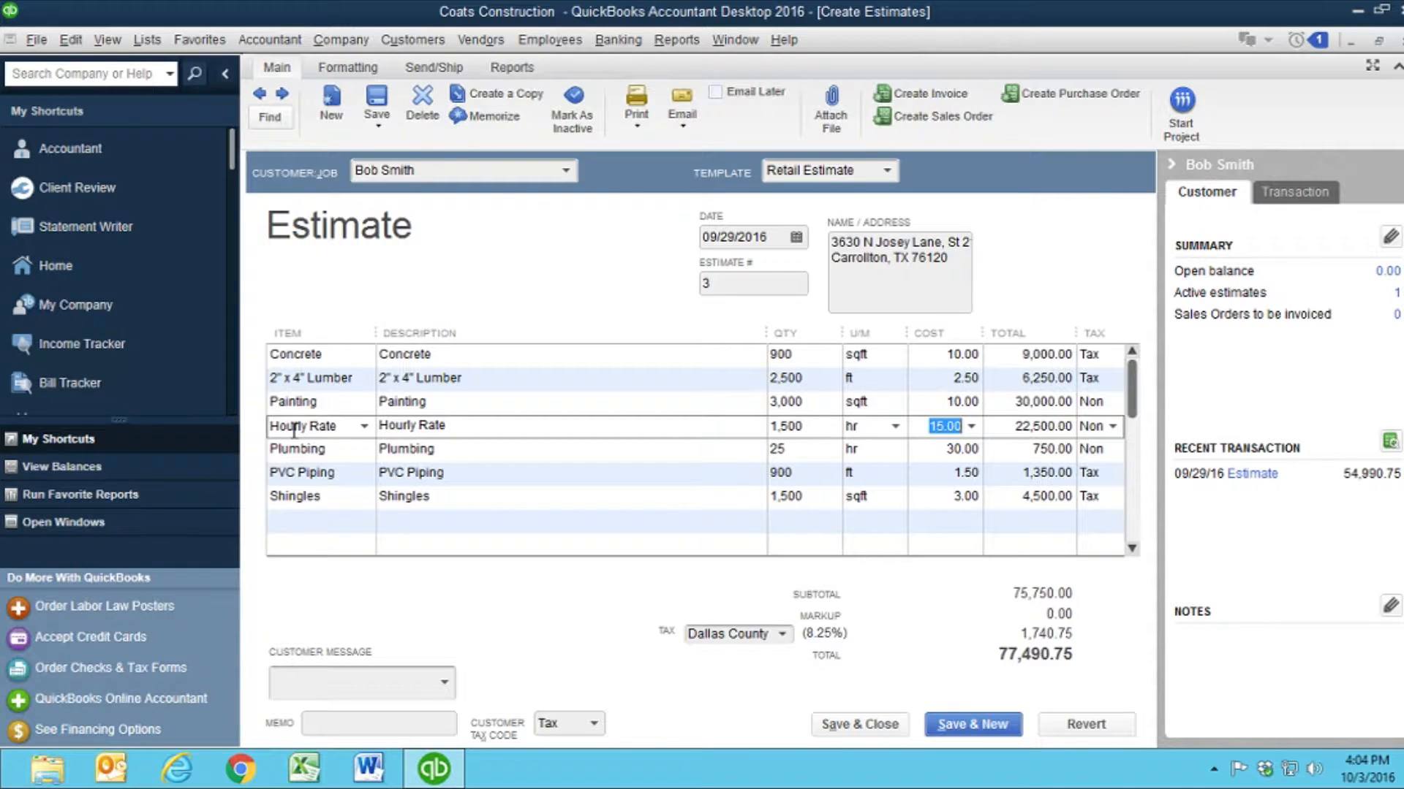
key(Tab)
key(Tab)
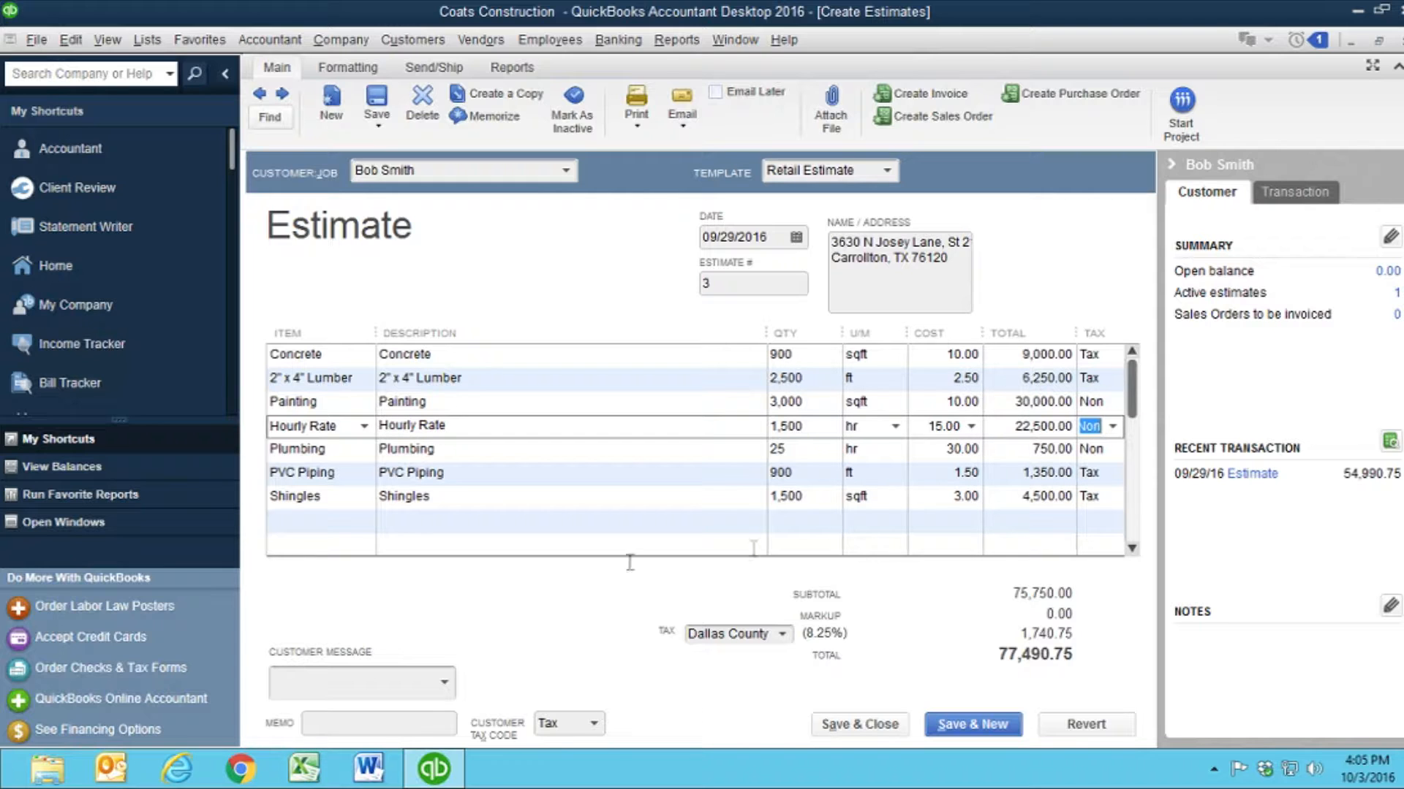
Add an Insulation line with a quantity of 800 sqft below Shingles on the estimate
click(301, 519)
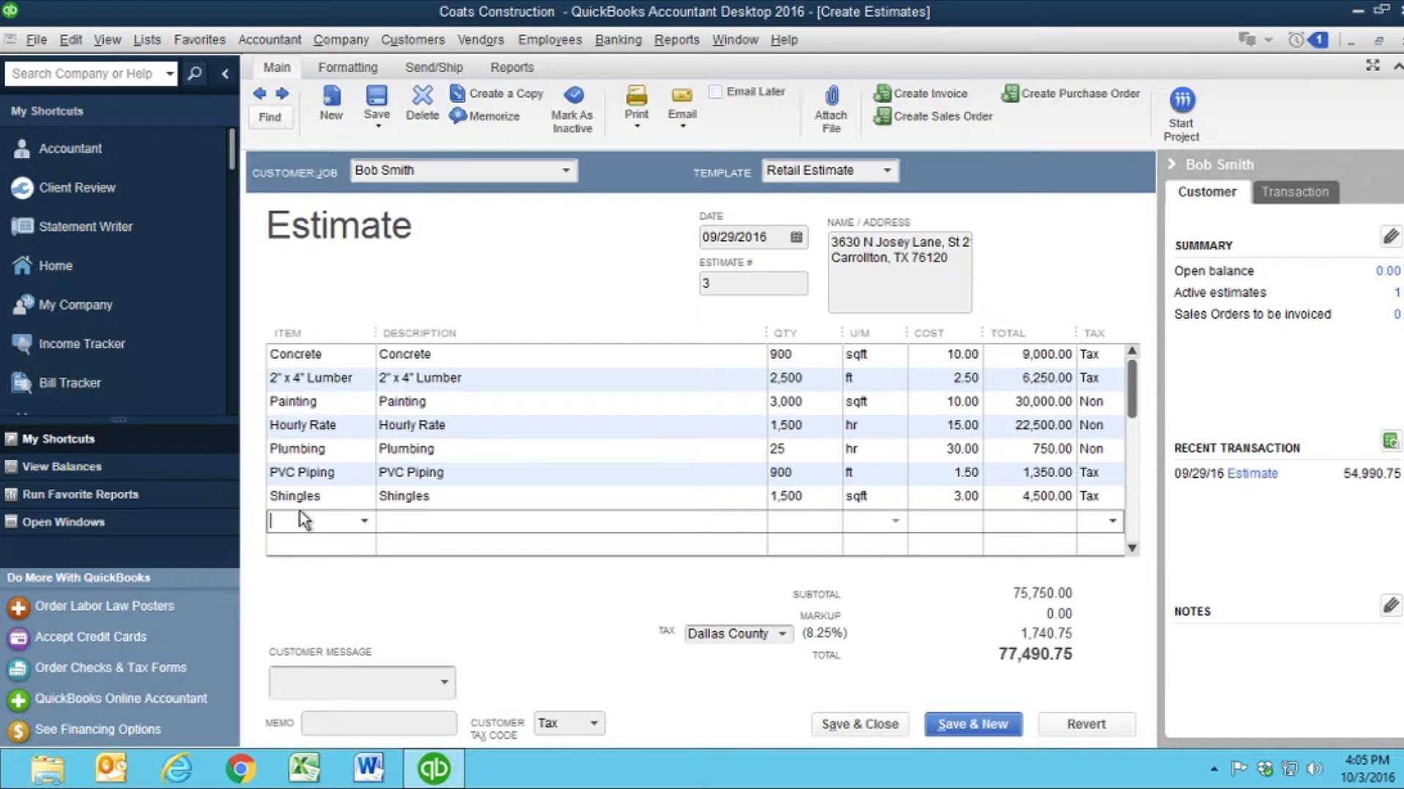
text(Insulation)
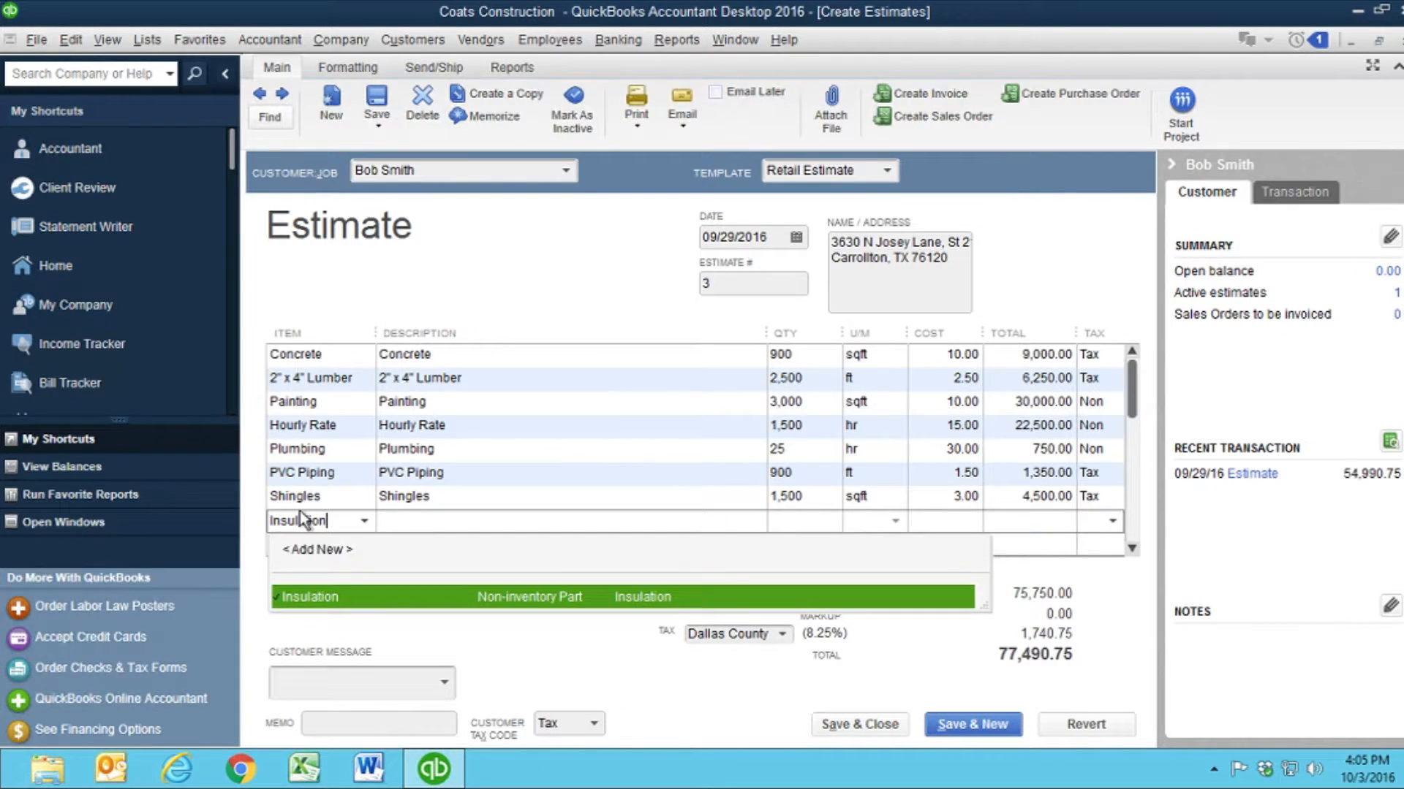
key(Tab)
key(Tab)
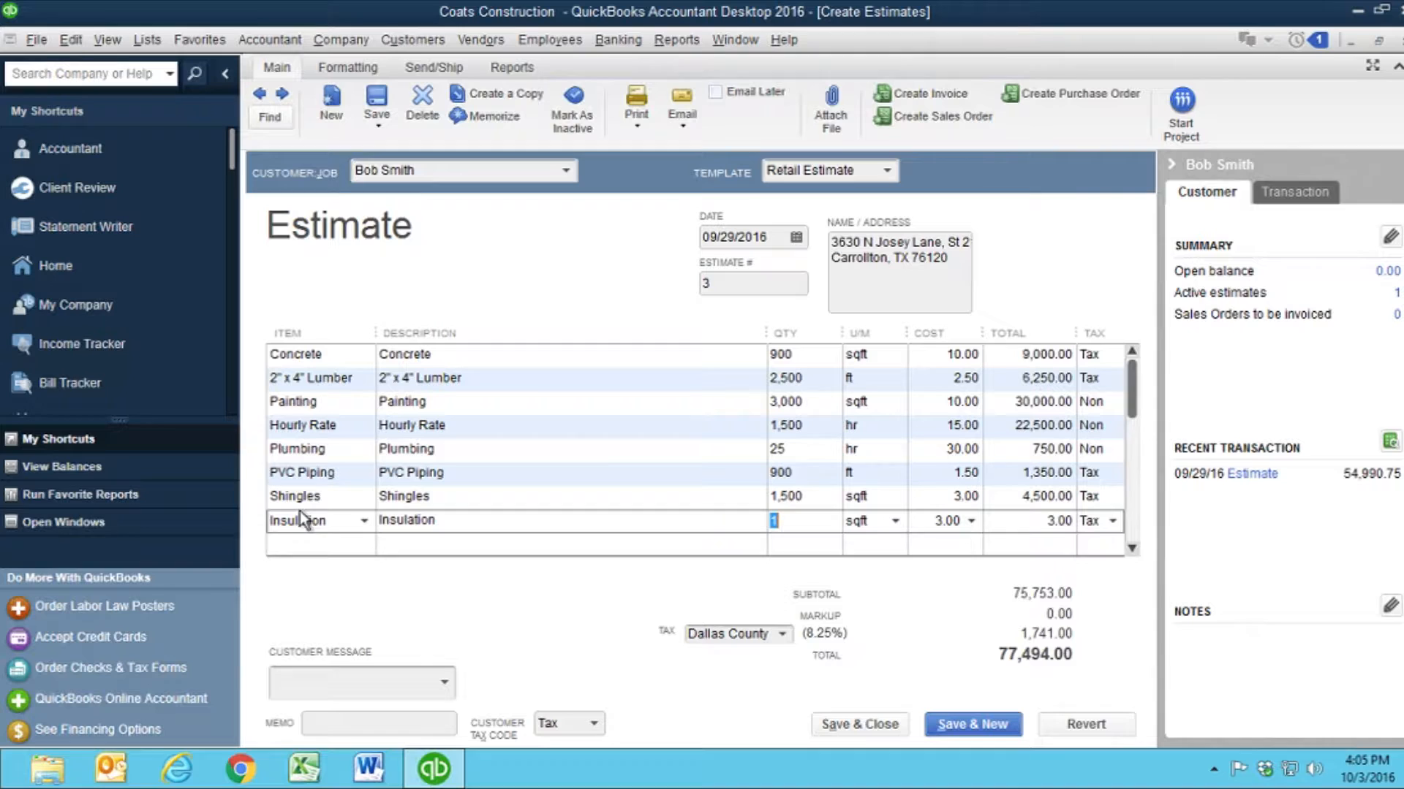
text(800)
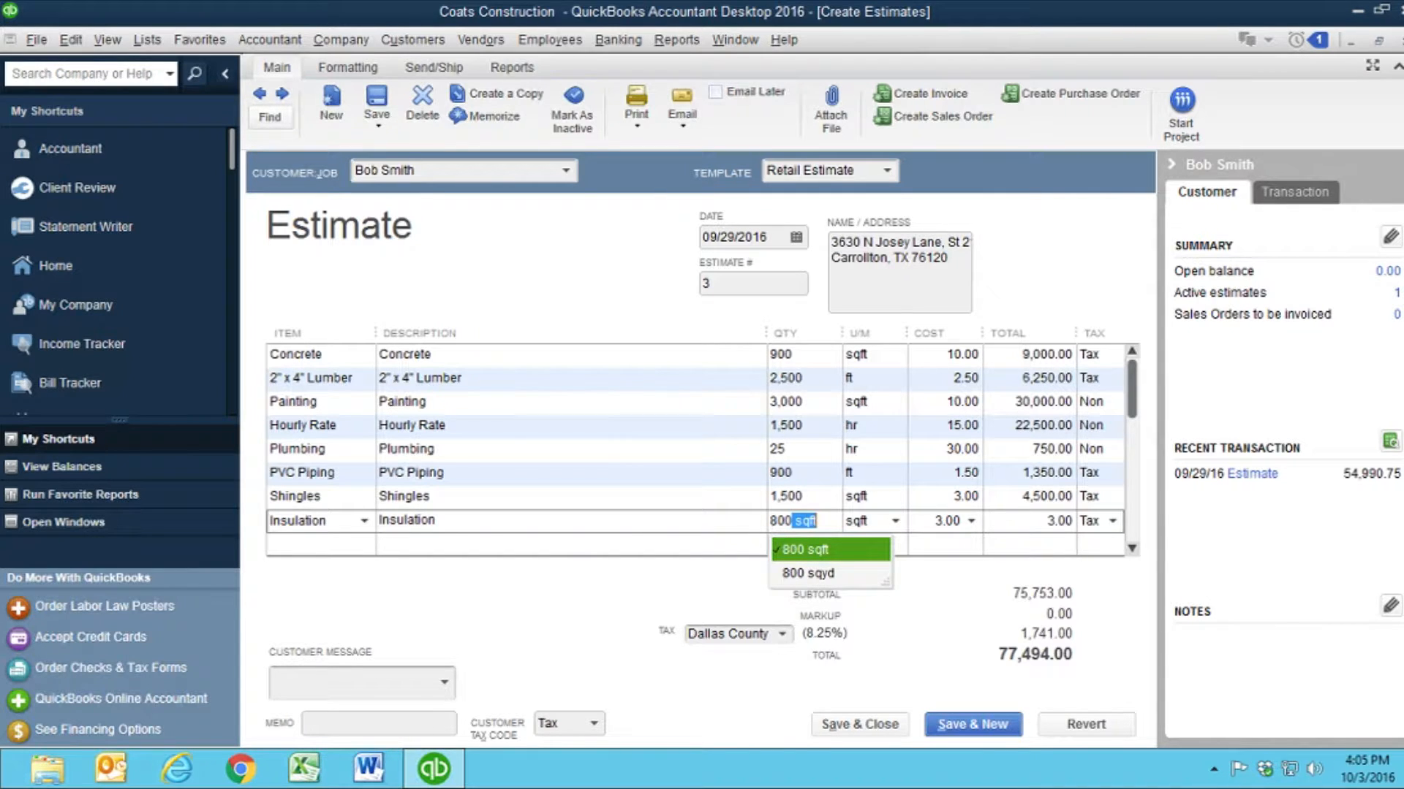
key(Tab)
key(Tab)
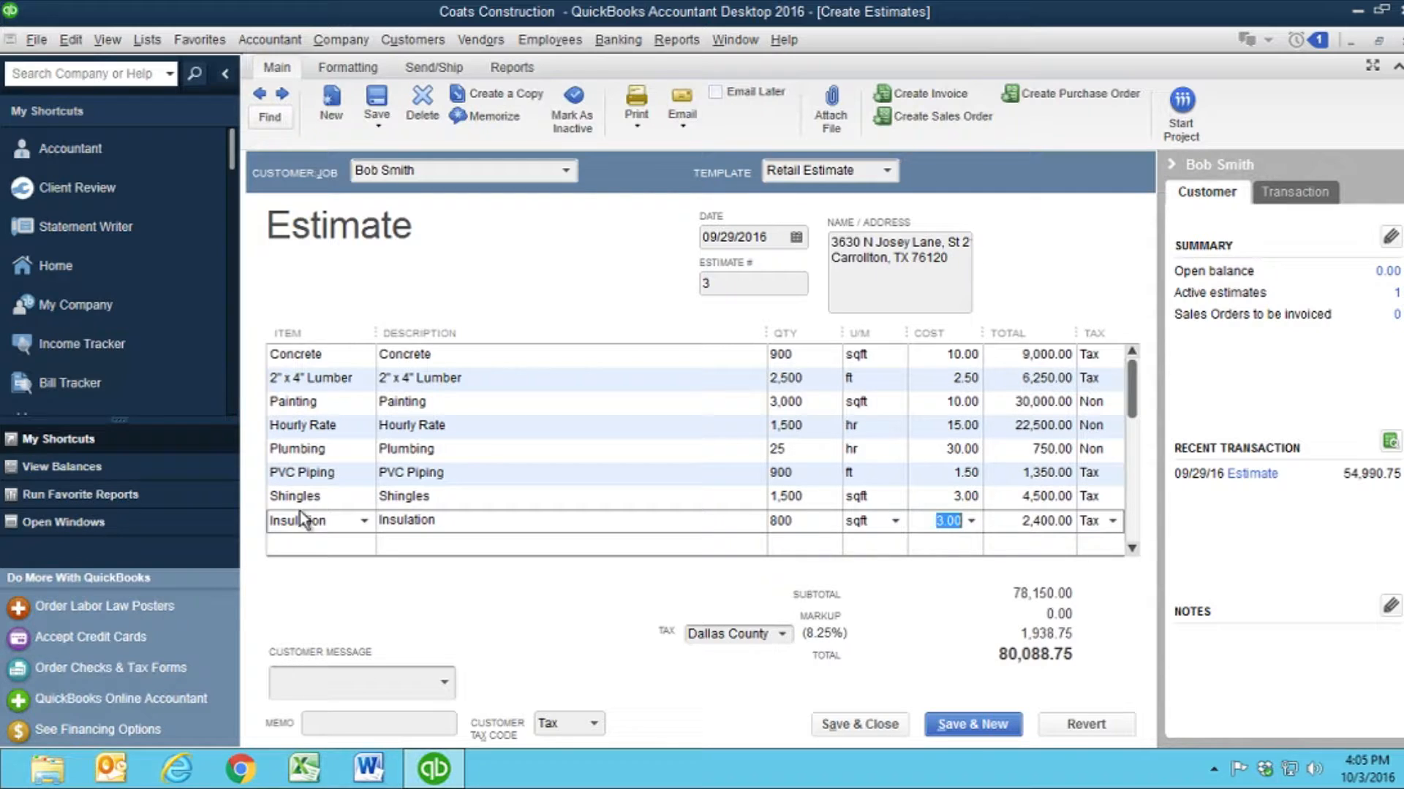
key(Tab)
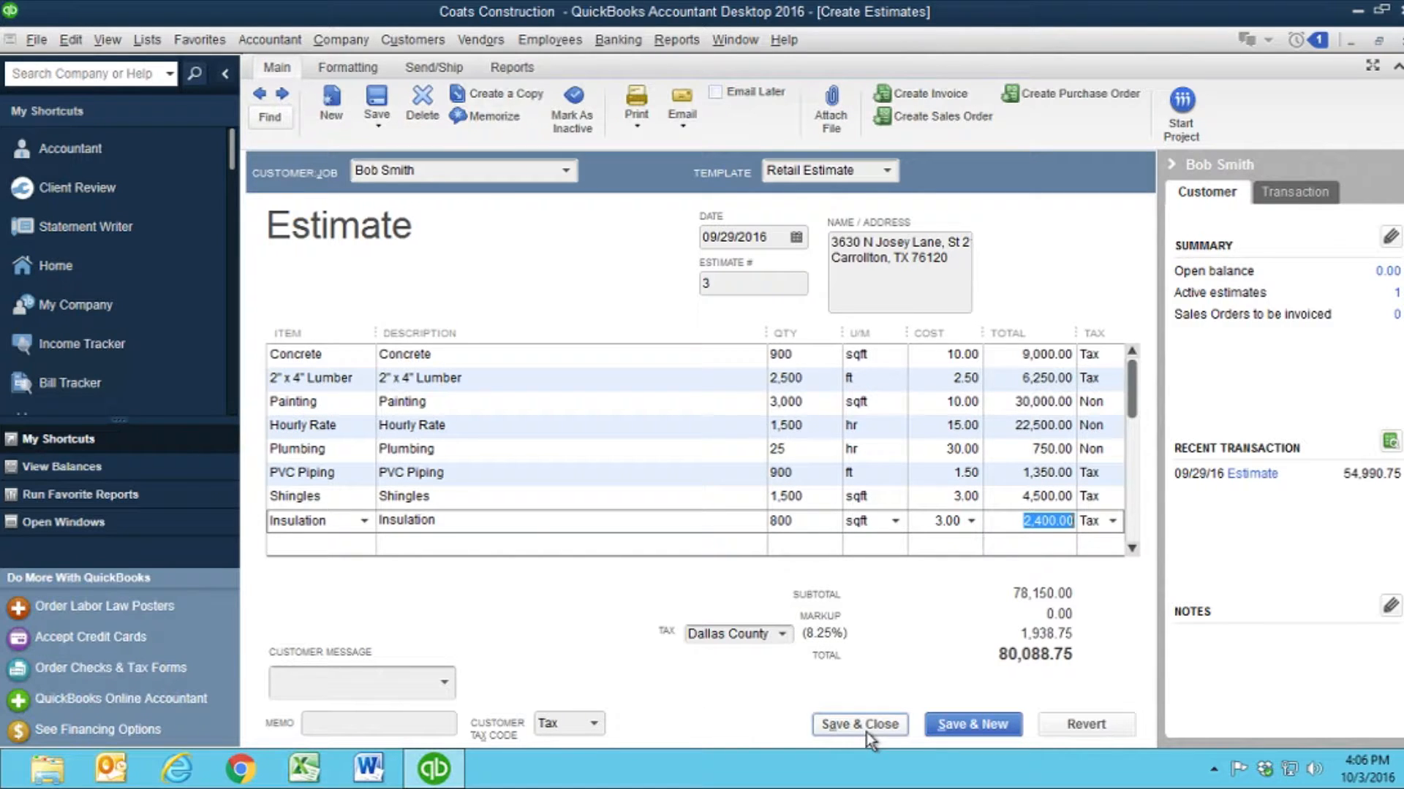
Save the changed estimate and record the changes without adding a change order
click(386, 106)
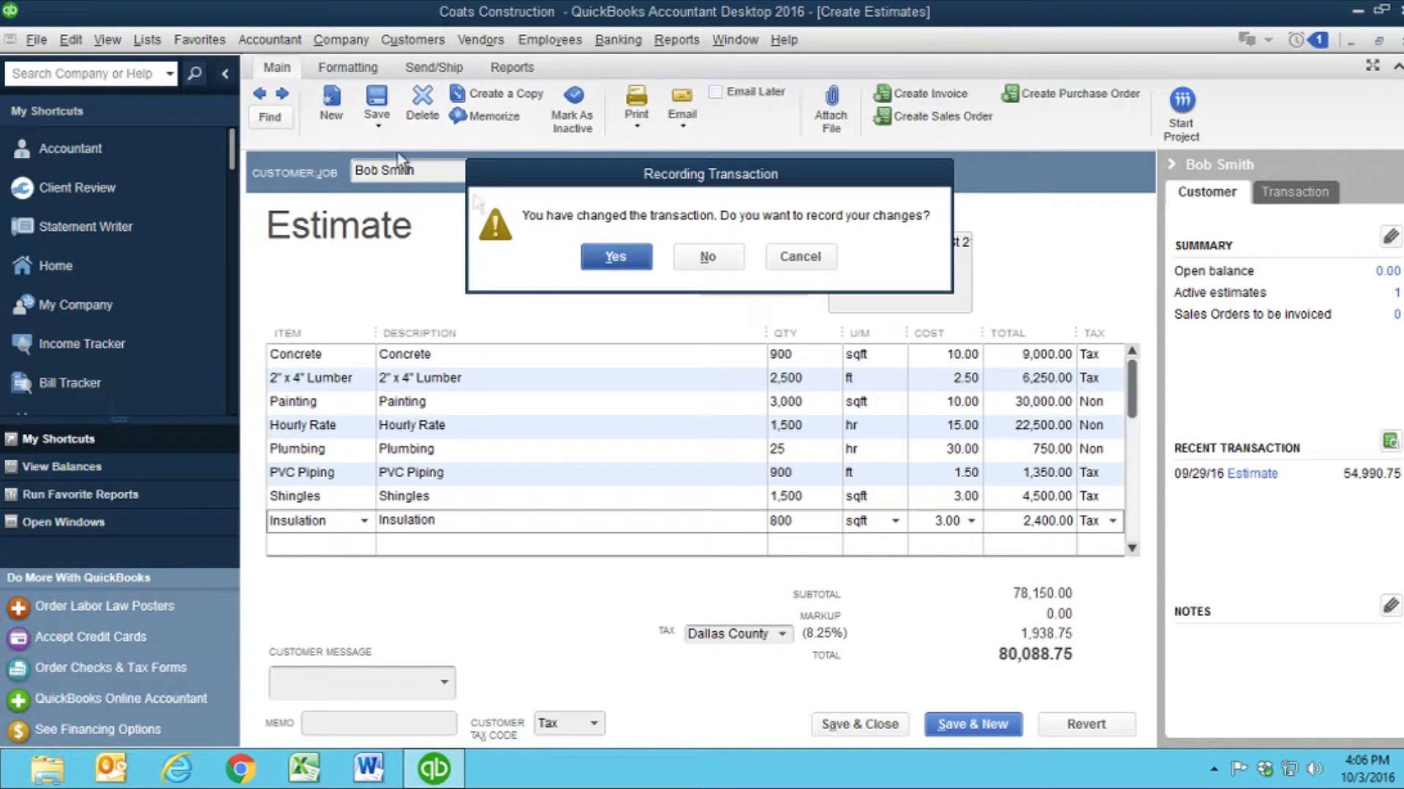
click(616, 256)
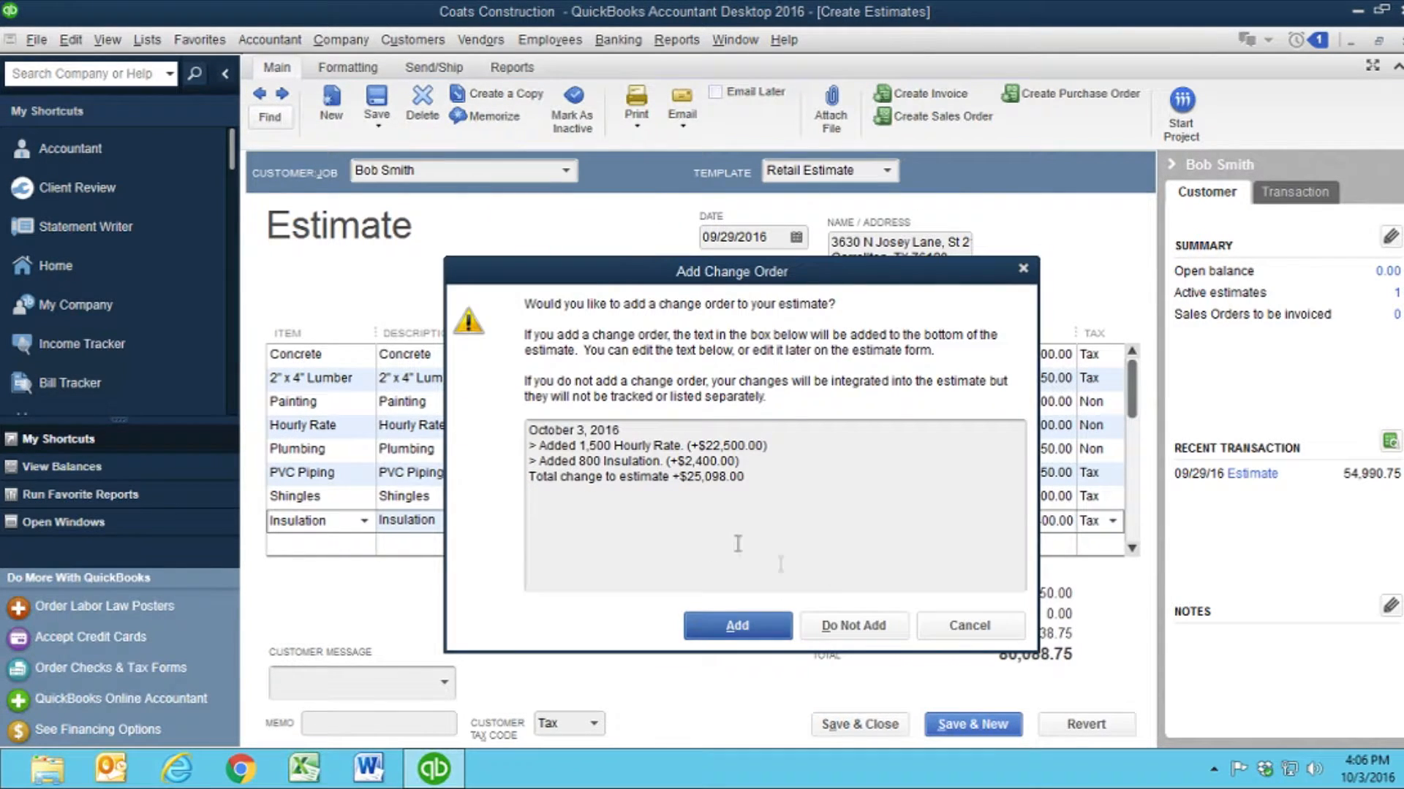
click(852, 626)
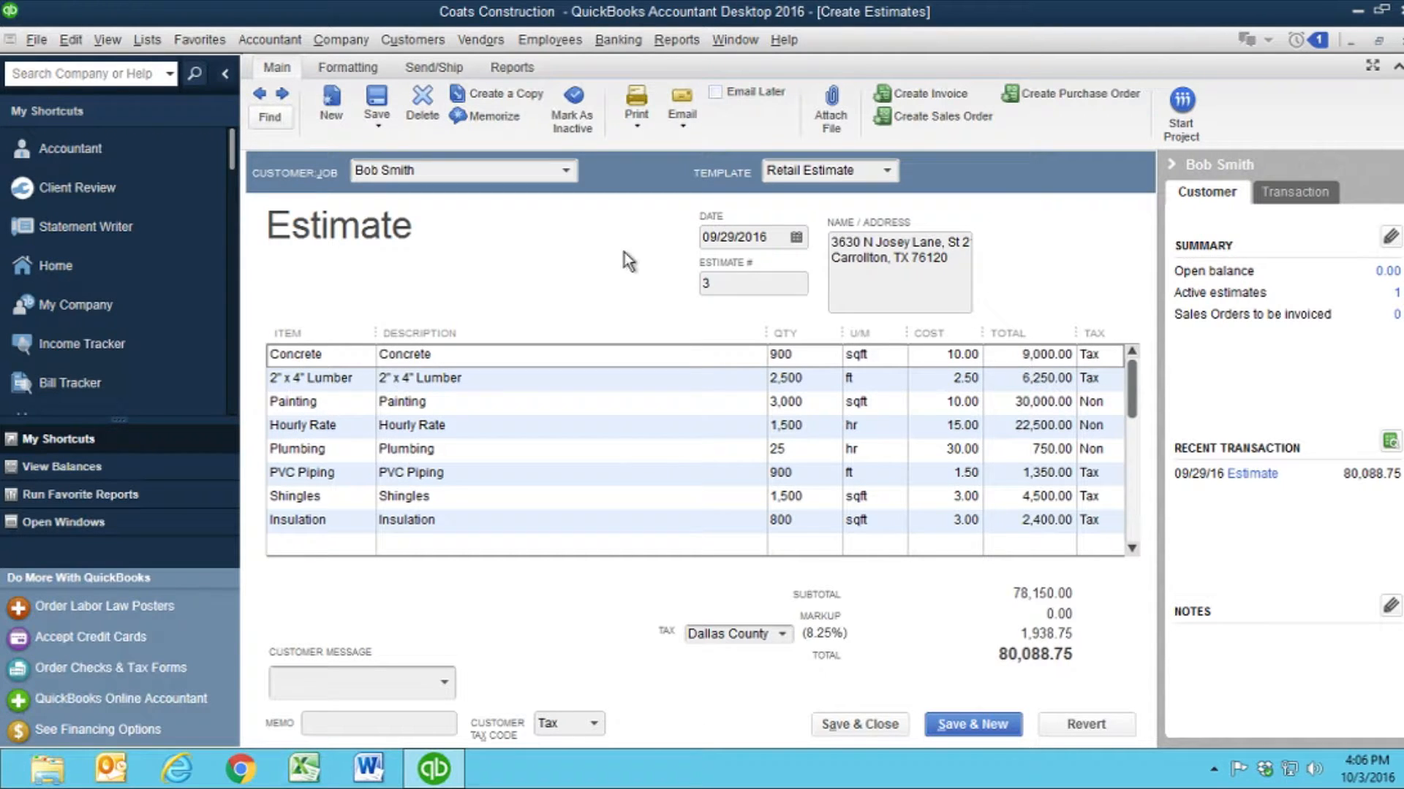
Start a progress invoice from the estimate for selected items or different percentages of each item, with percentages shown
click(918, 91)
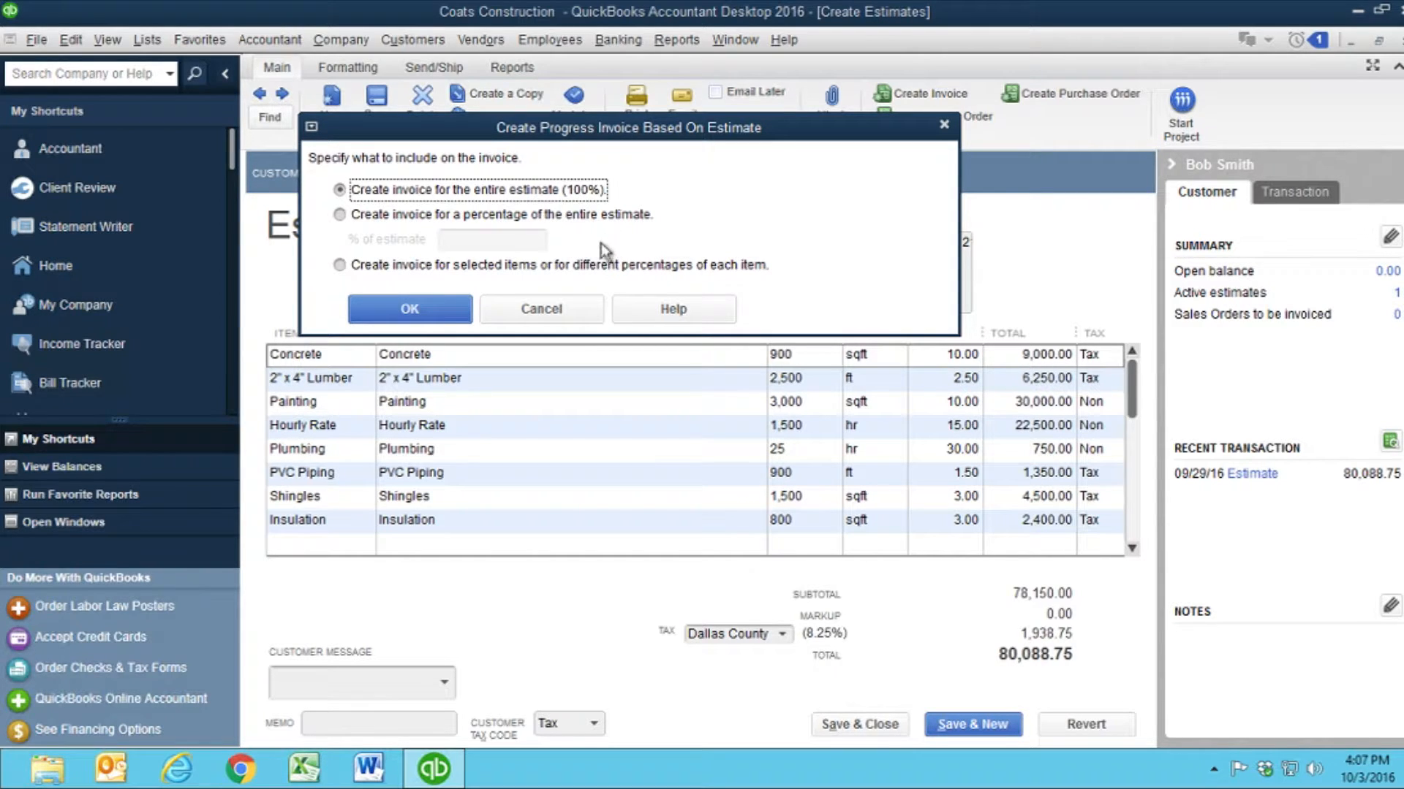
click(340, 265)
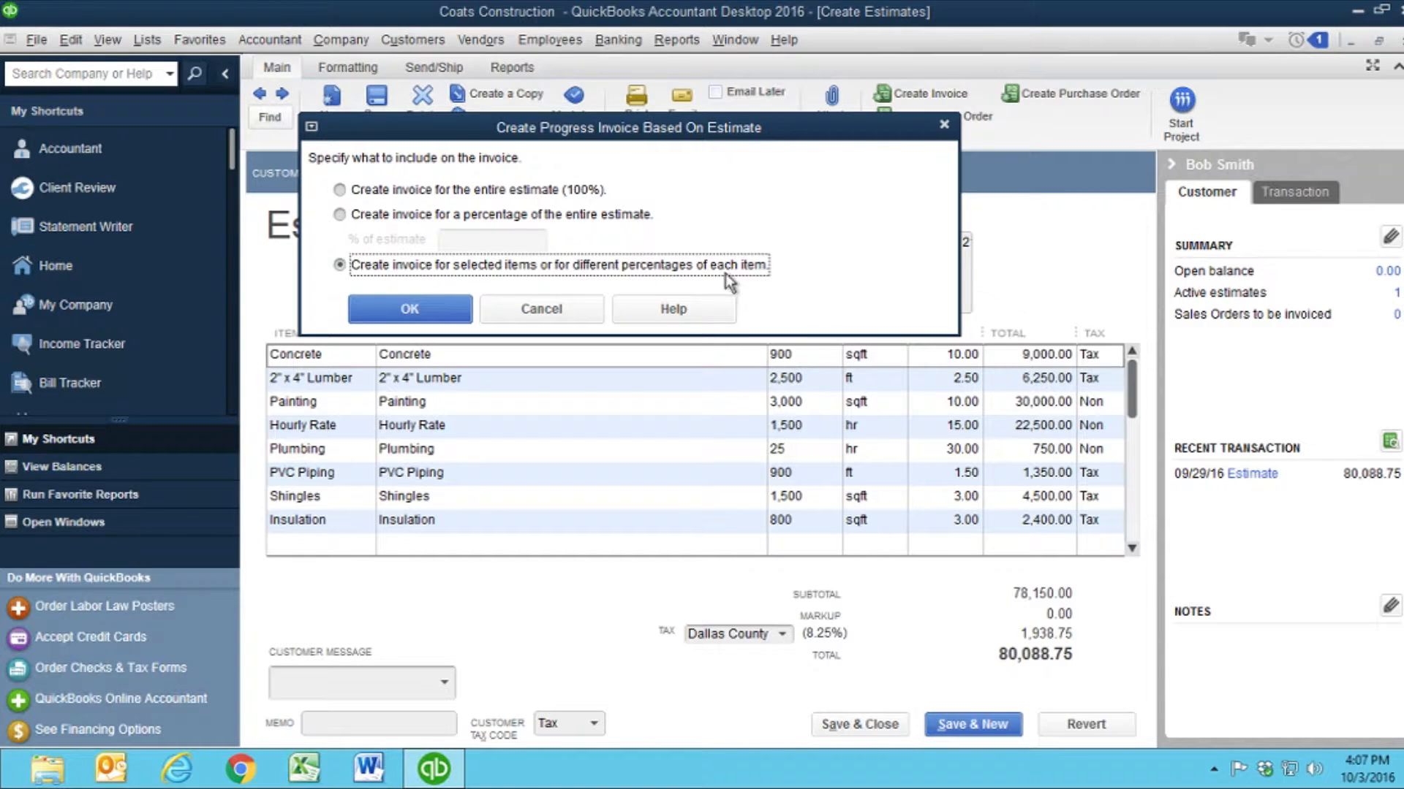
click(424, 307)
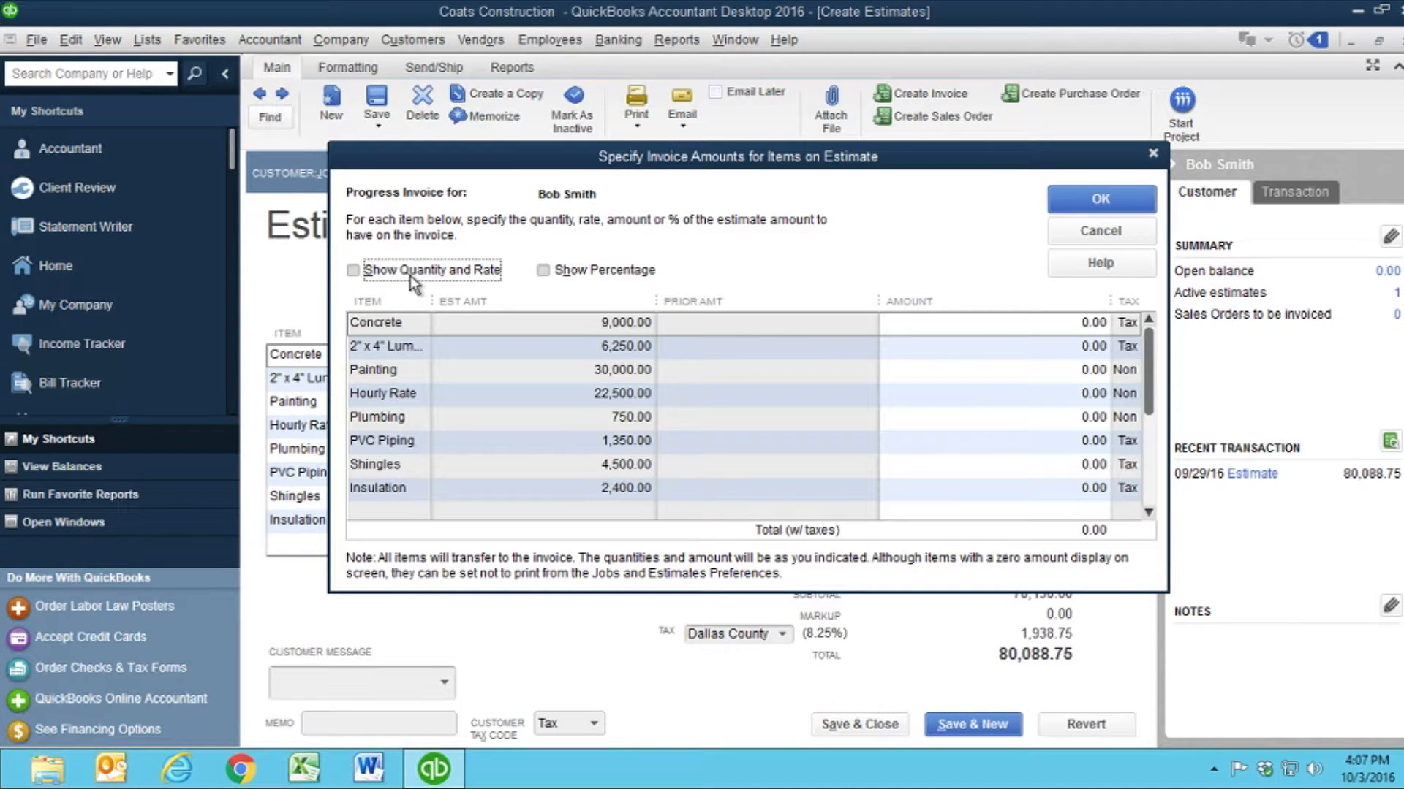
click(559, 275)
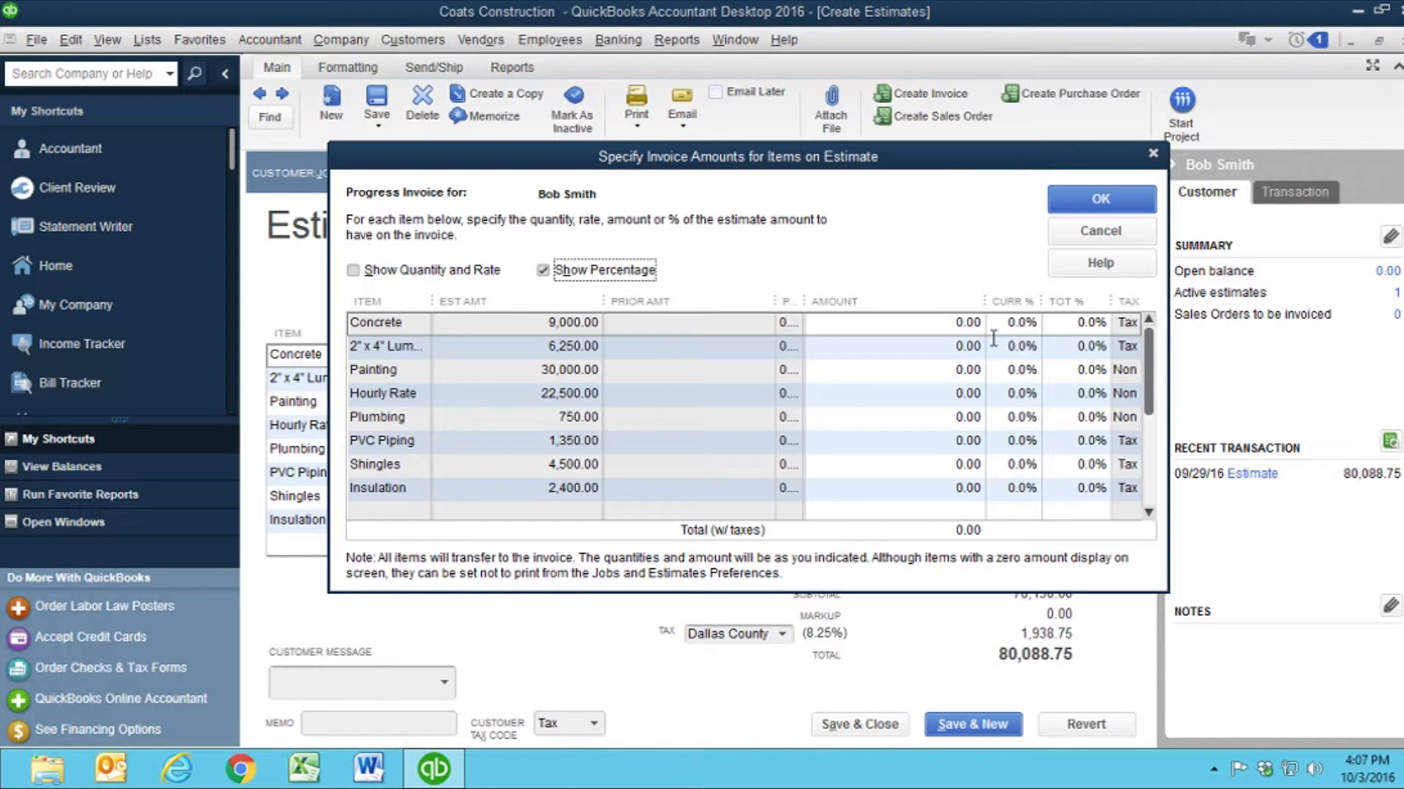
click(928, 319)
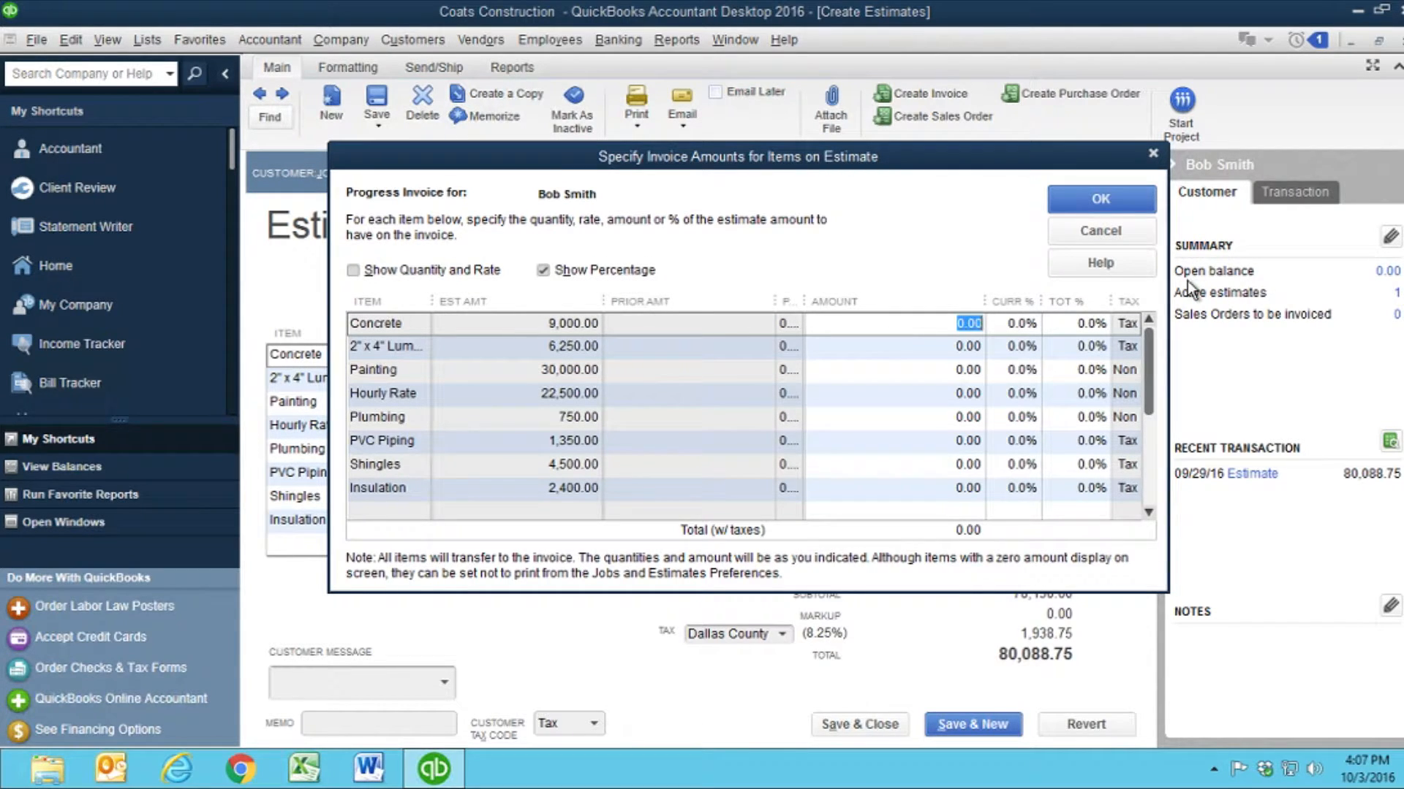
text(100)
key(Down)
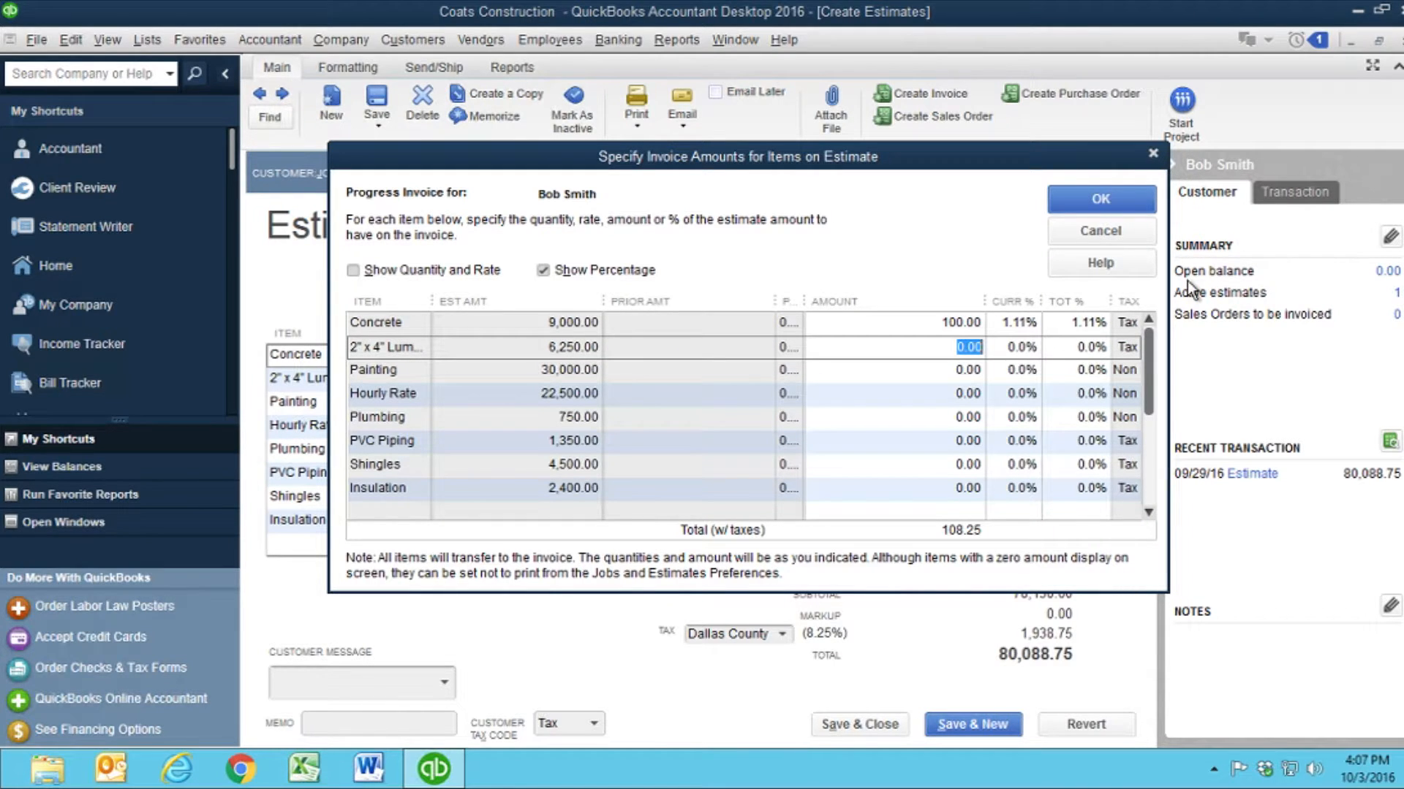
Set the current invoice percentage to 100% for Concrete and 25% for 2" x 4" Lumber
click(943, 324)
key(Tab)
text(100)
key(Tab)
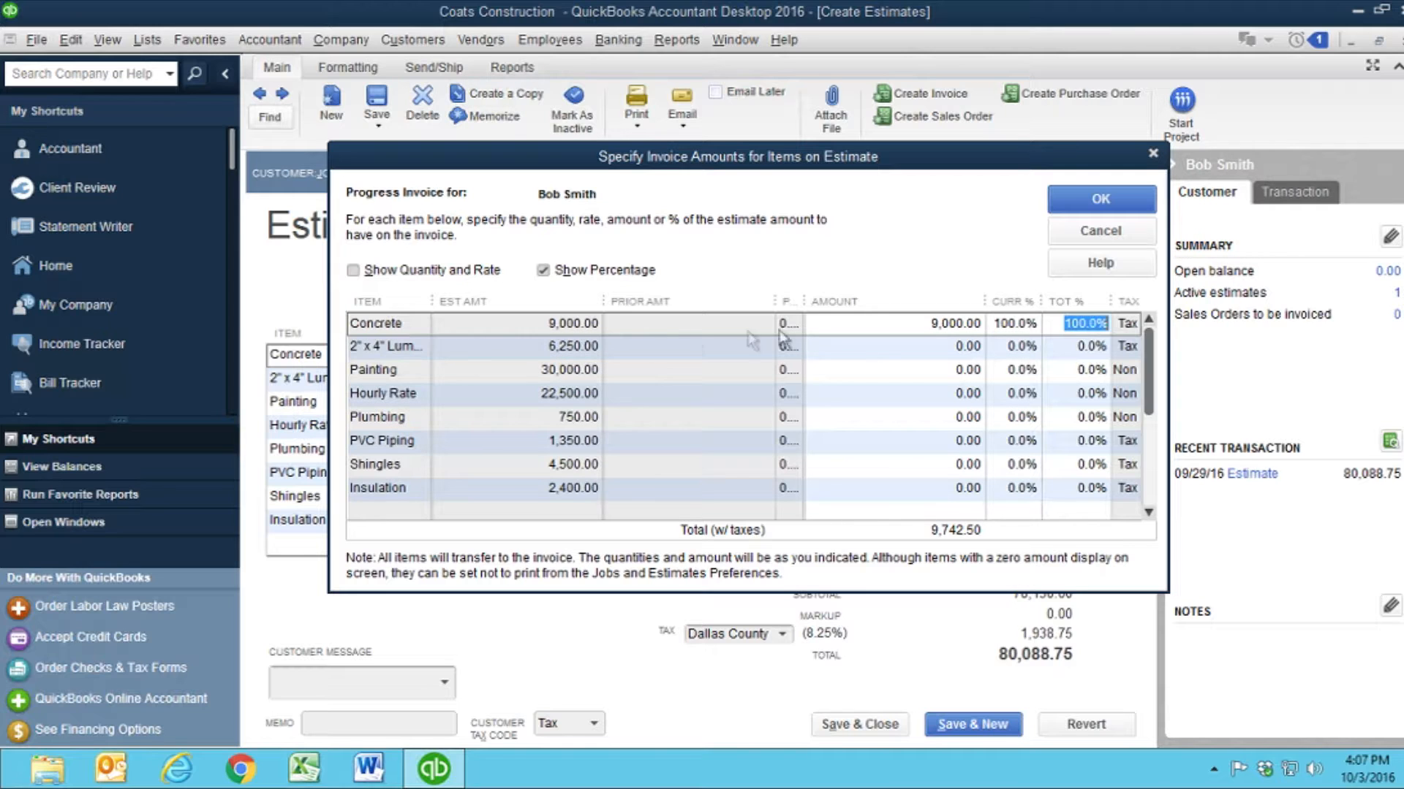
click(1020, 346)
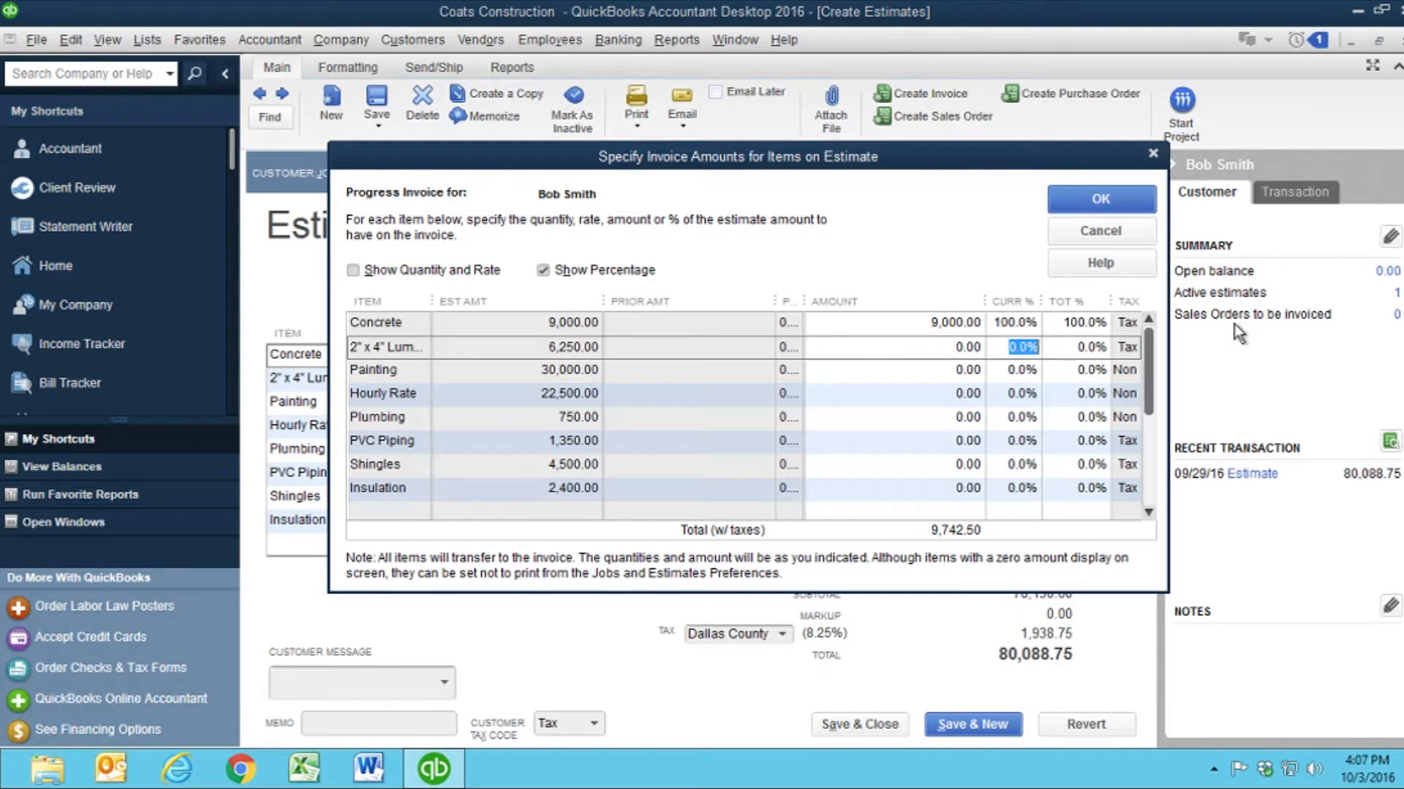
text(25)
key(Tab)
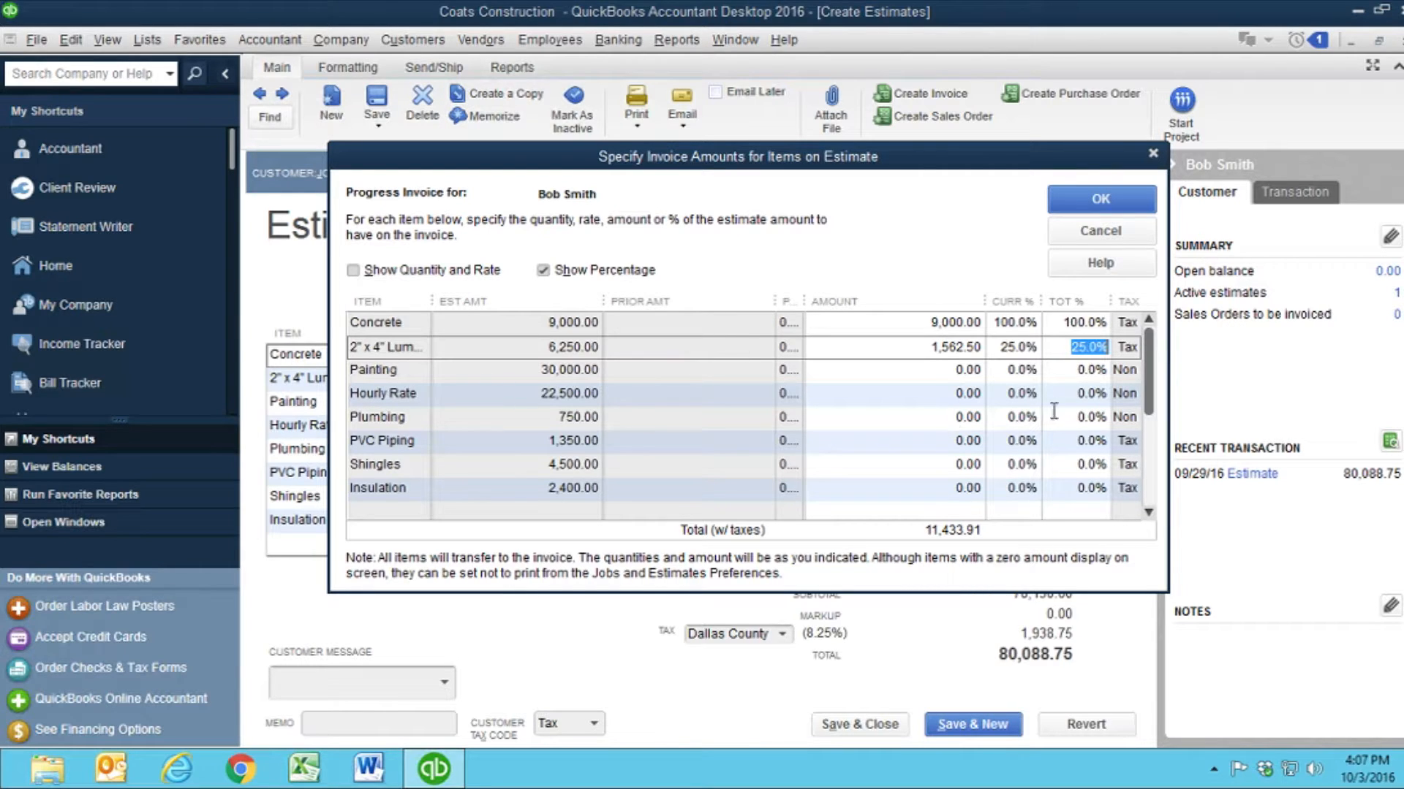
Set the current invoice percentage for Hourly Rate to 10% and create the progress invoice, accepting the zero amount items
click(998, 392)
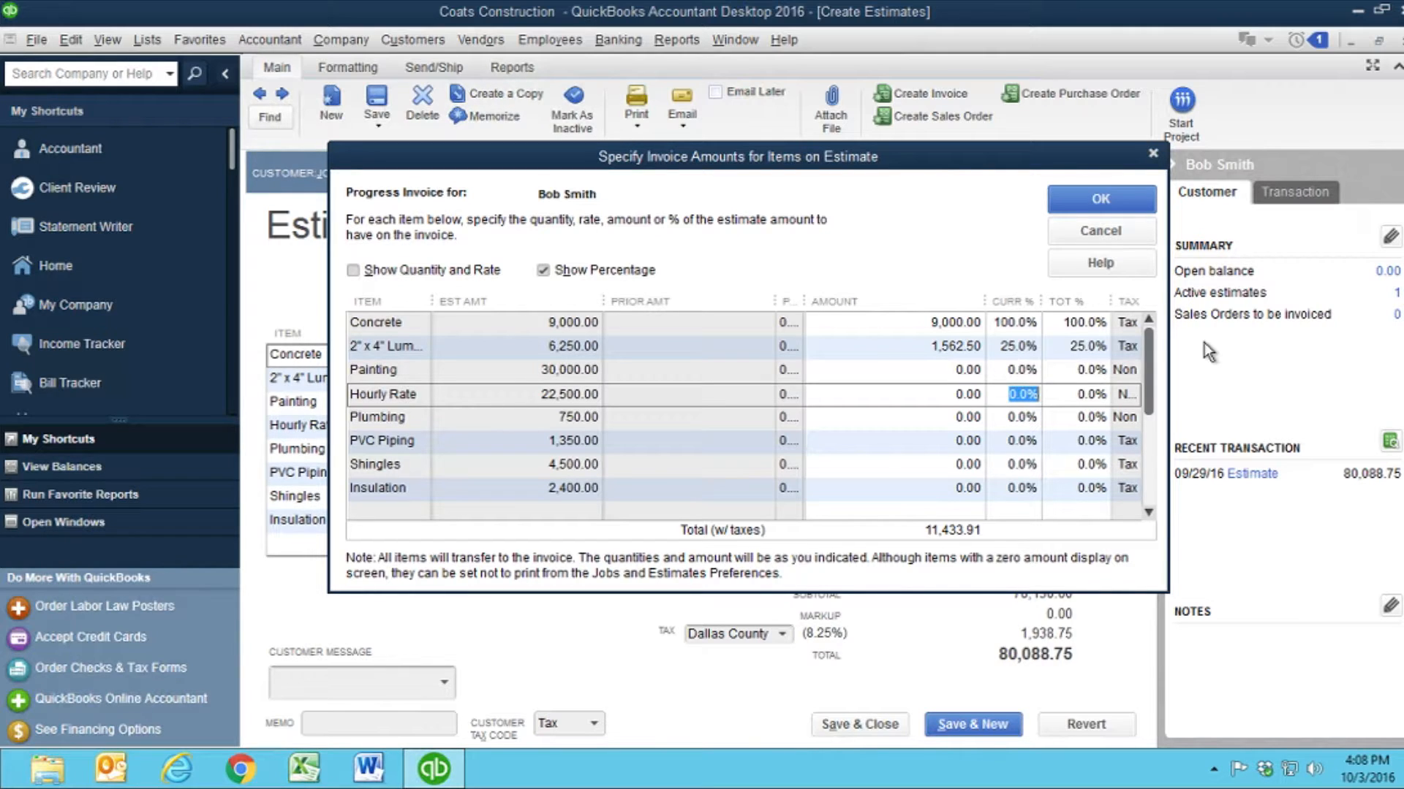
text(10)
key(Tab)
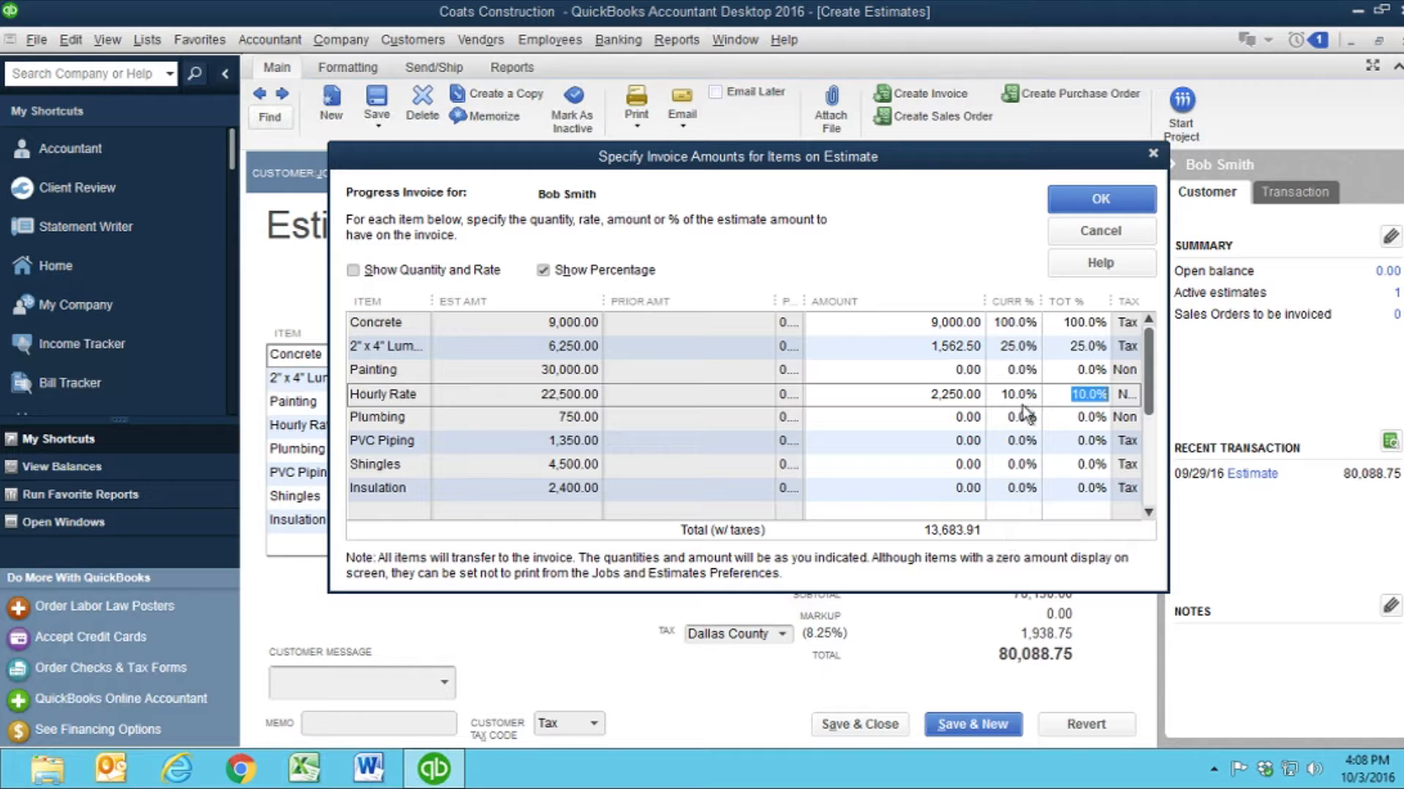
click(1112, 194)
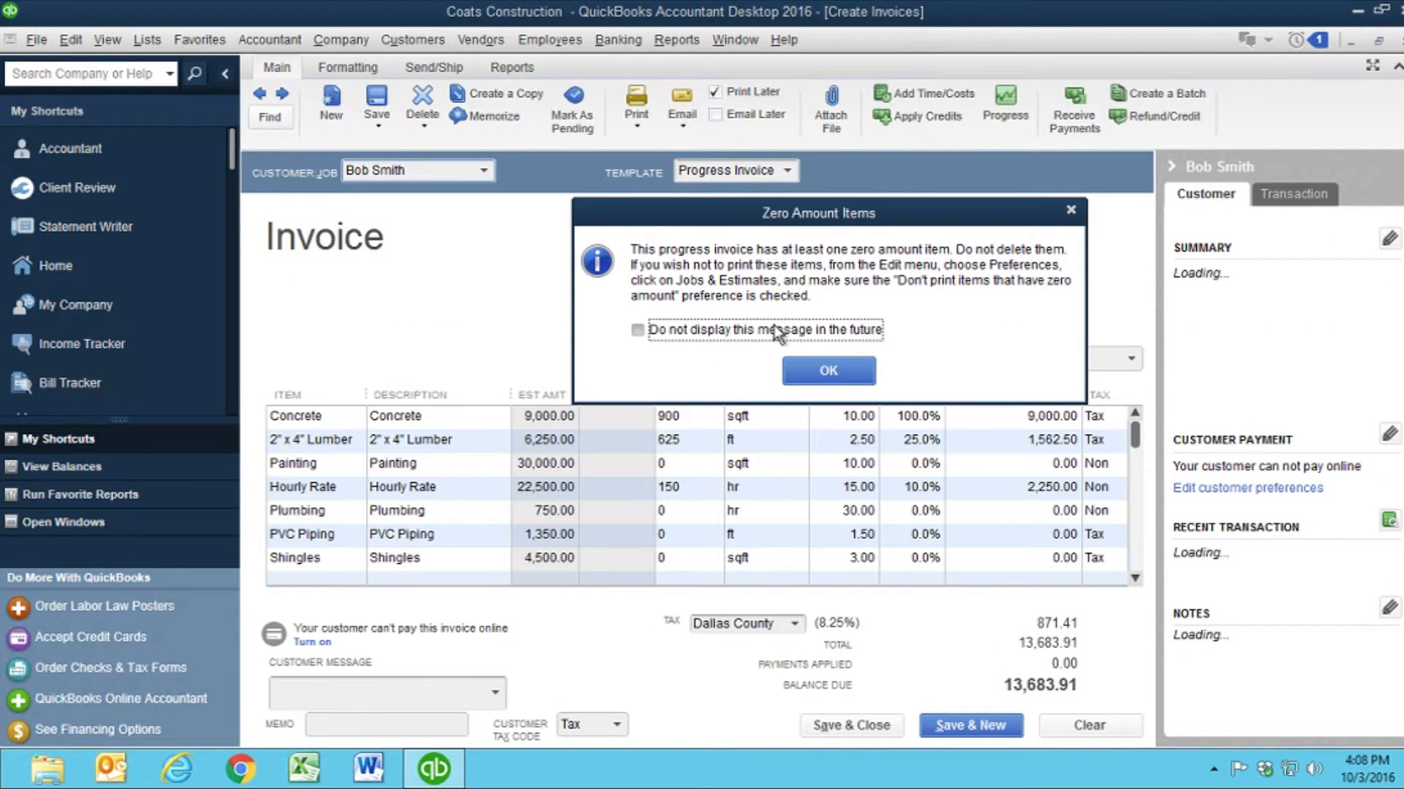
click(818, 372)
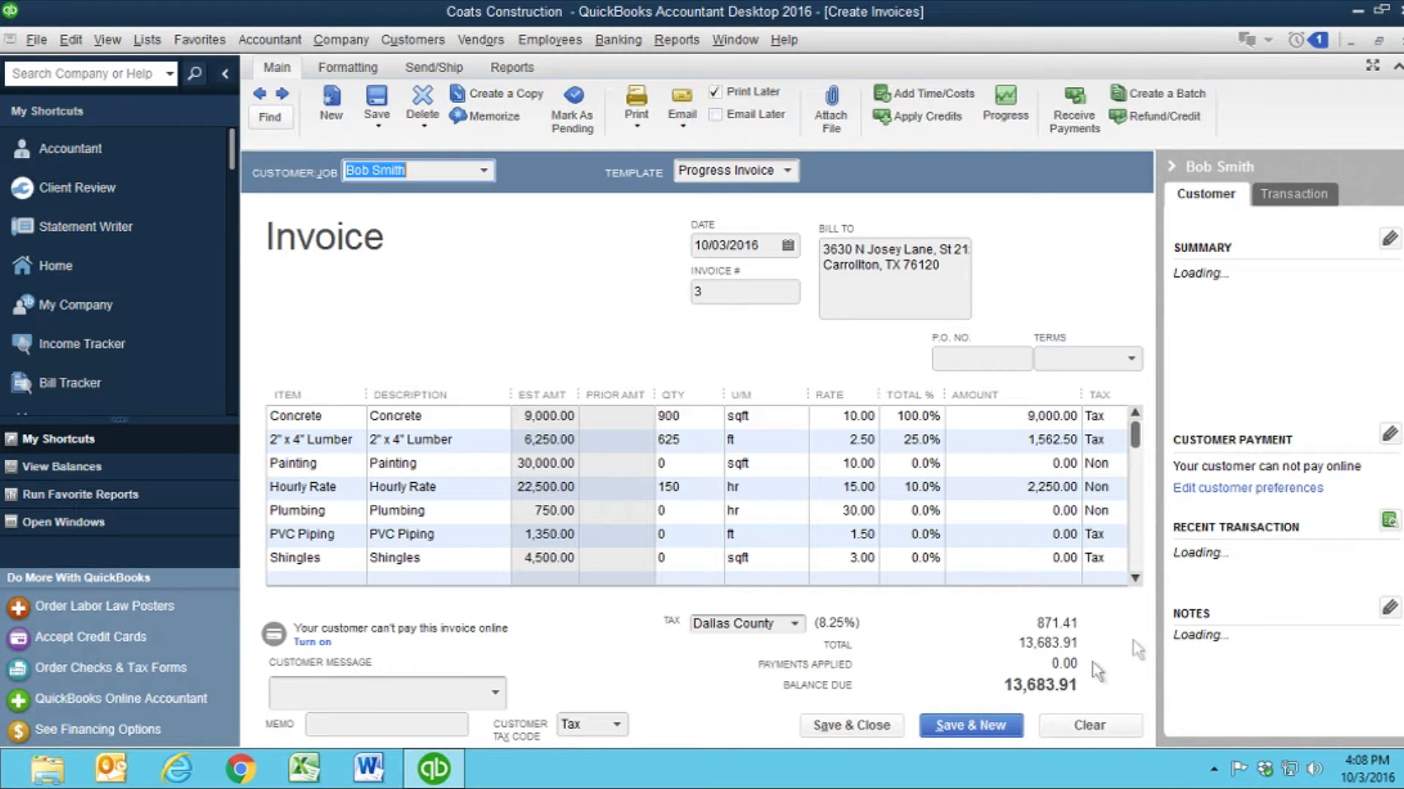
Save the progress invoice and close the invoice and customer windows to return to the home page
mouse_move(1137, 436)
mouse_down()
mouse_move(1135, 556)
mouse_move(1152, 425)
mouse_up()
click(379, 102)
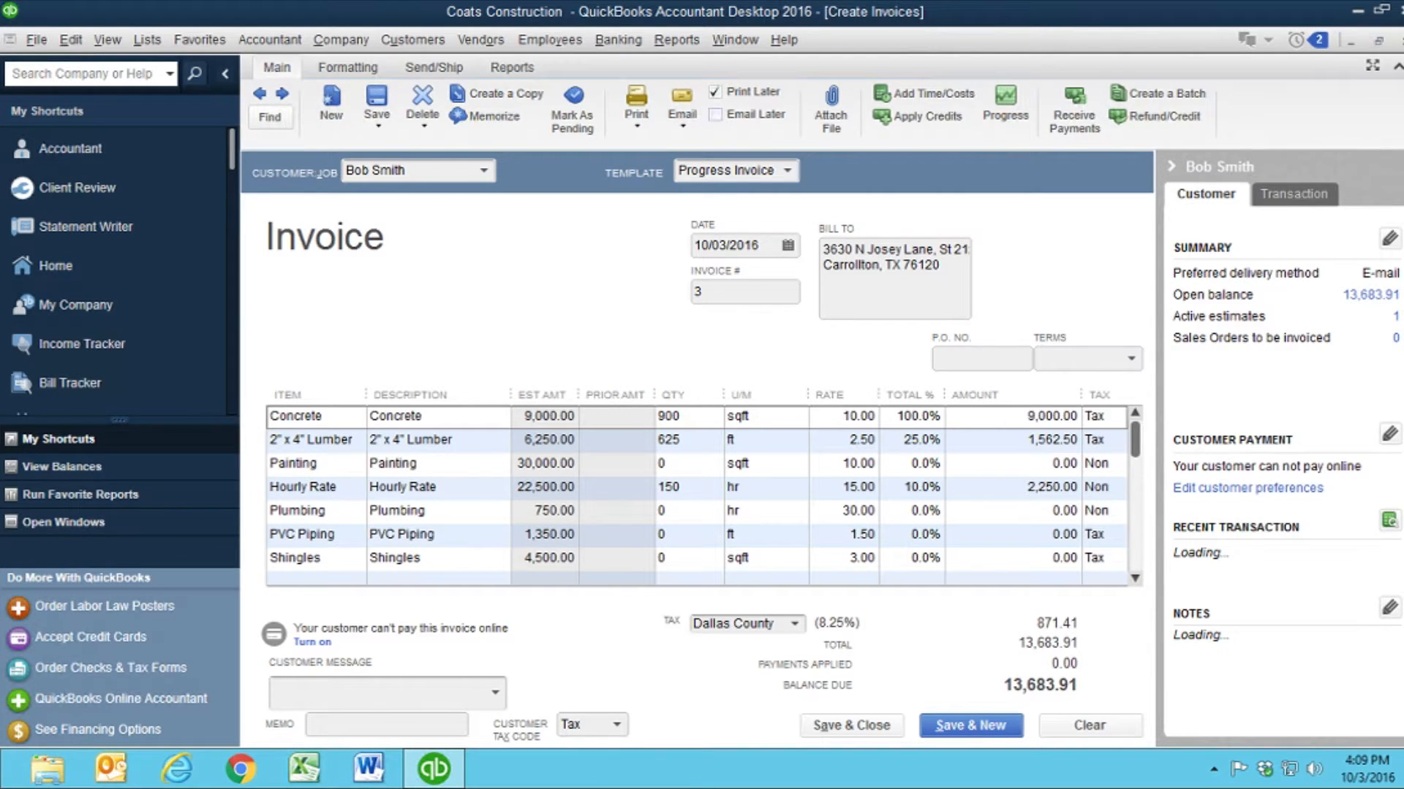
click(1401, 41)
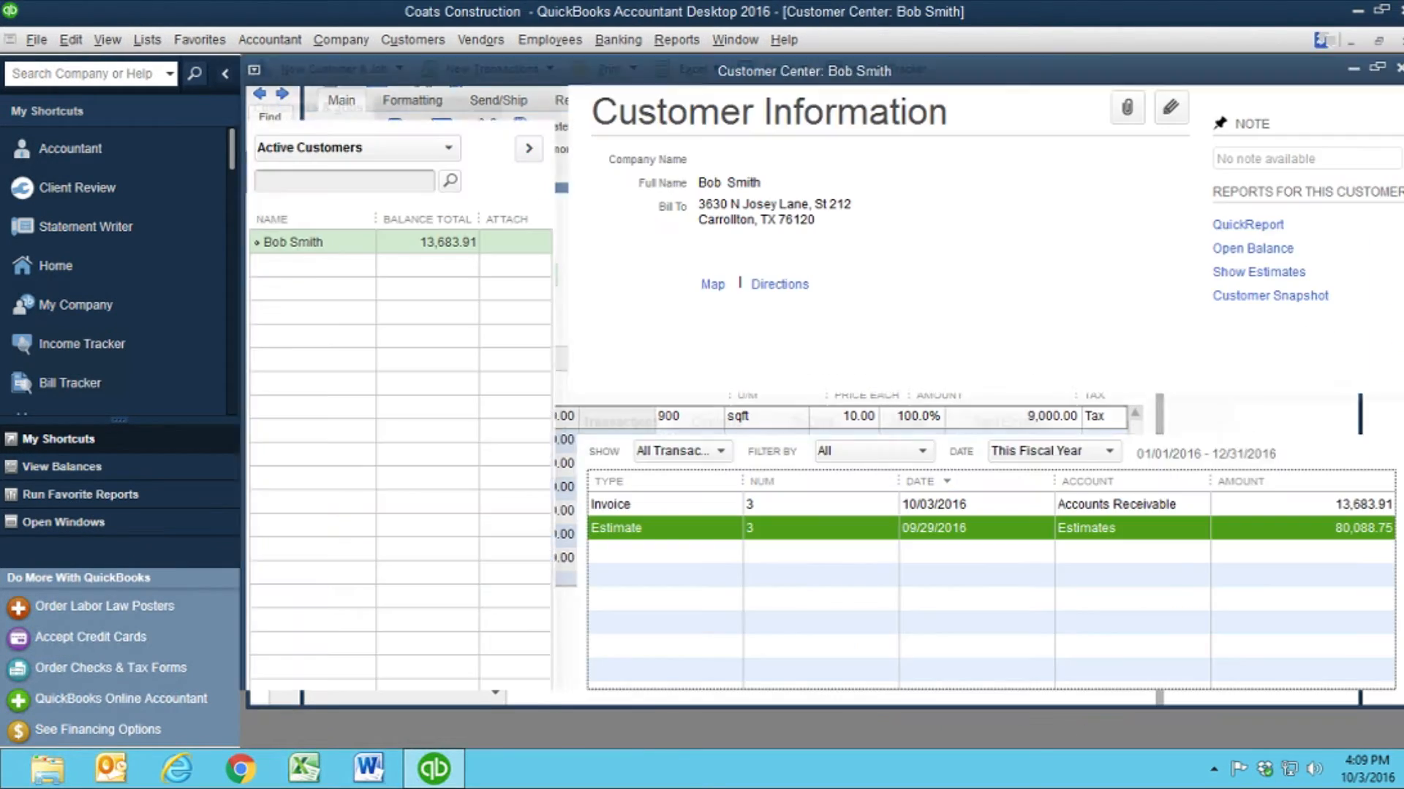
click(1401, 41)
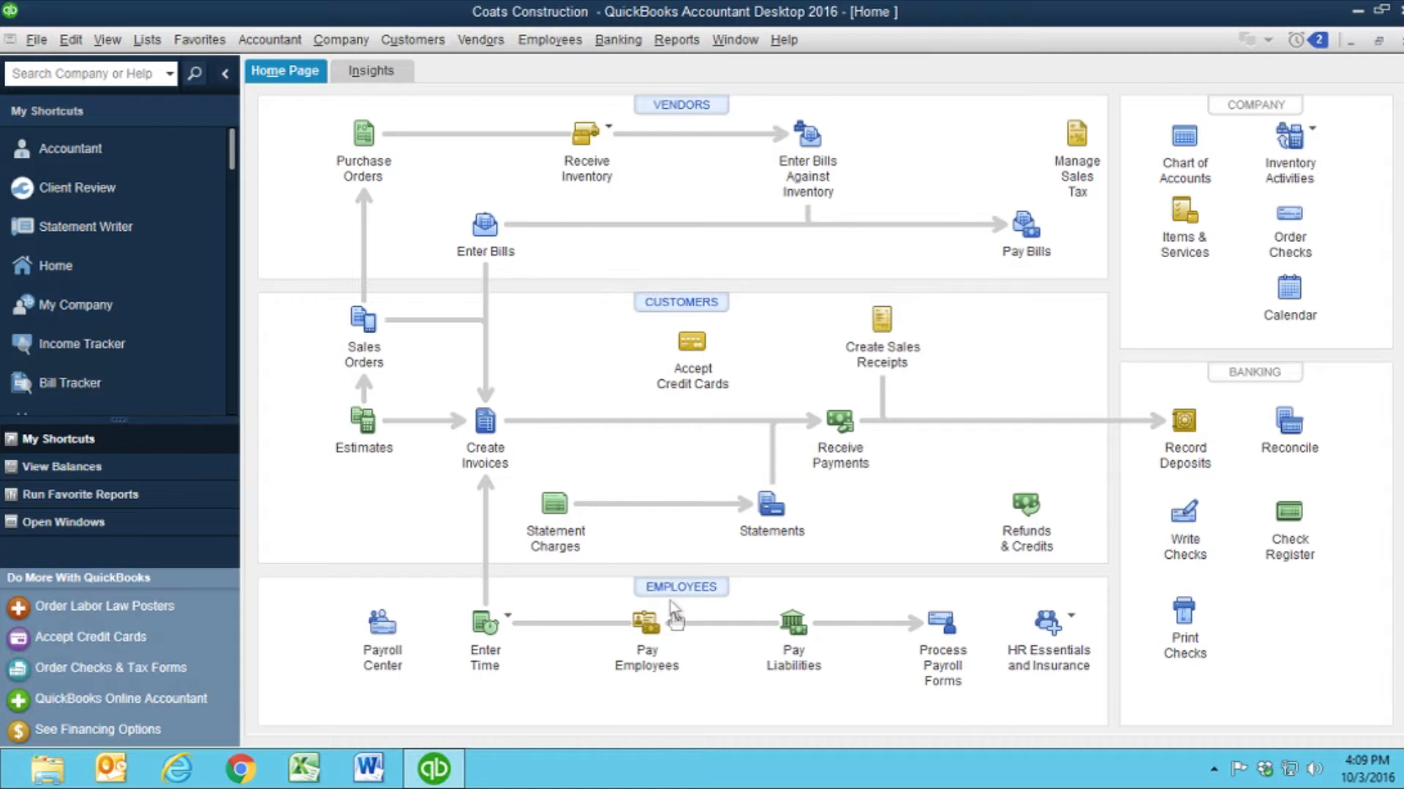
Start the scheduled SemiMonthly payroll for the period ending 09/30/2016, then preview and save the employee's paycheck details
click(651, 632)
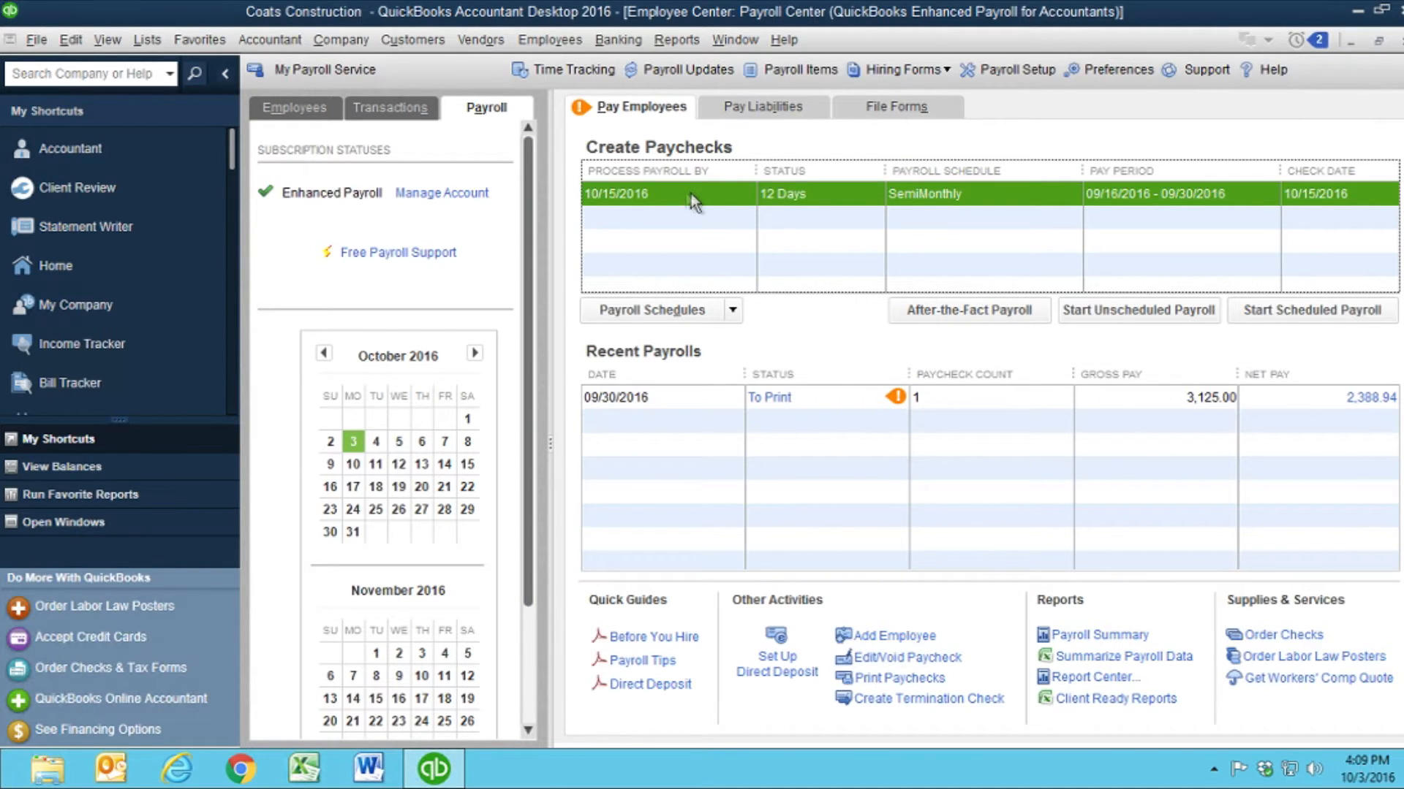
click(1291, 313)
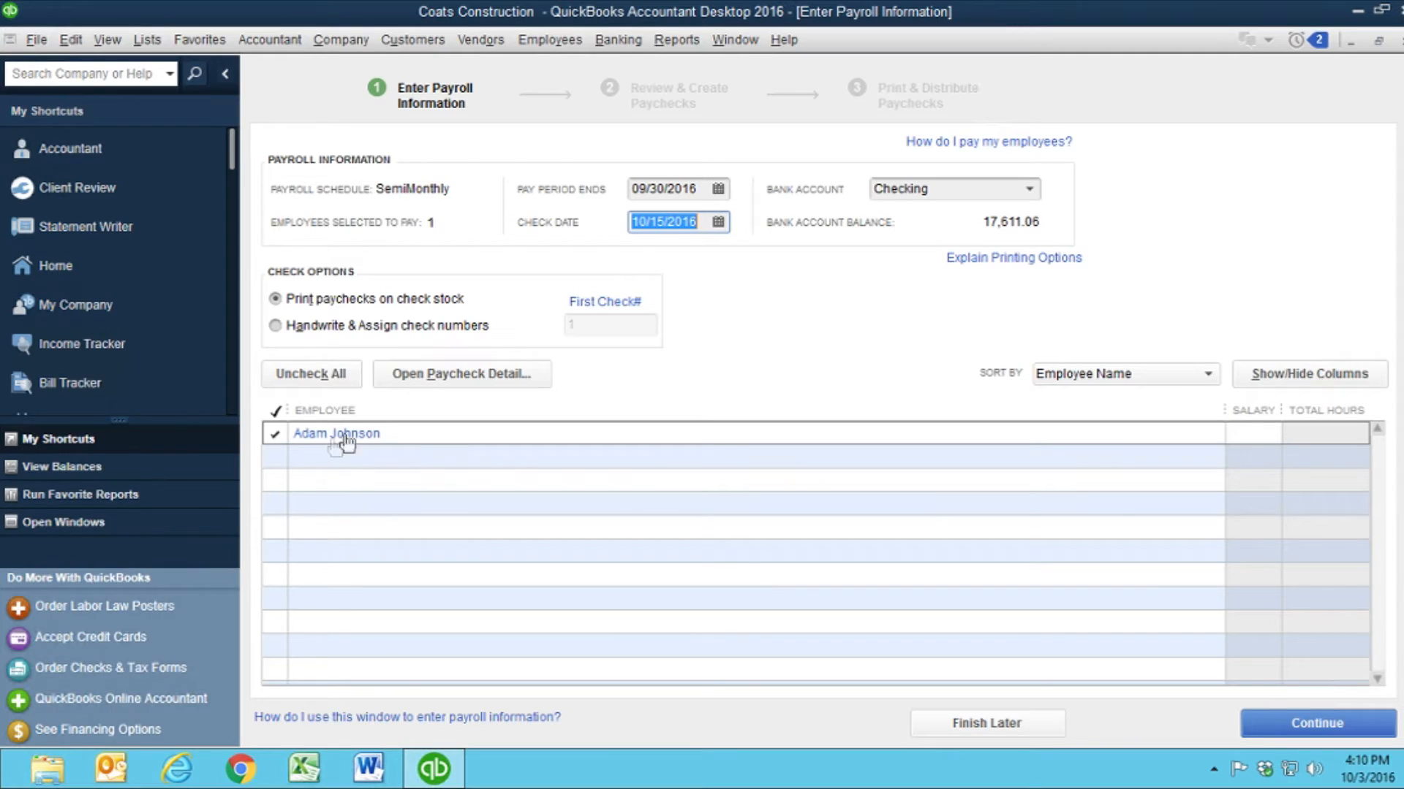
click(432, 379)
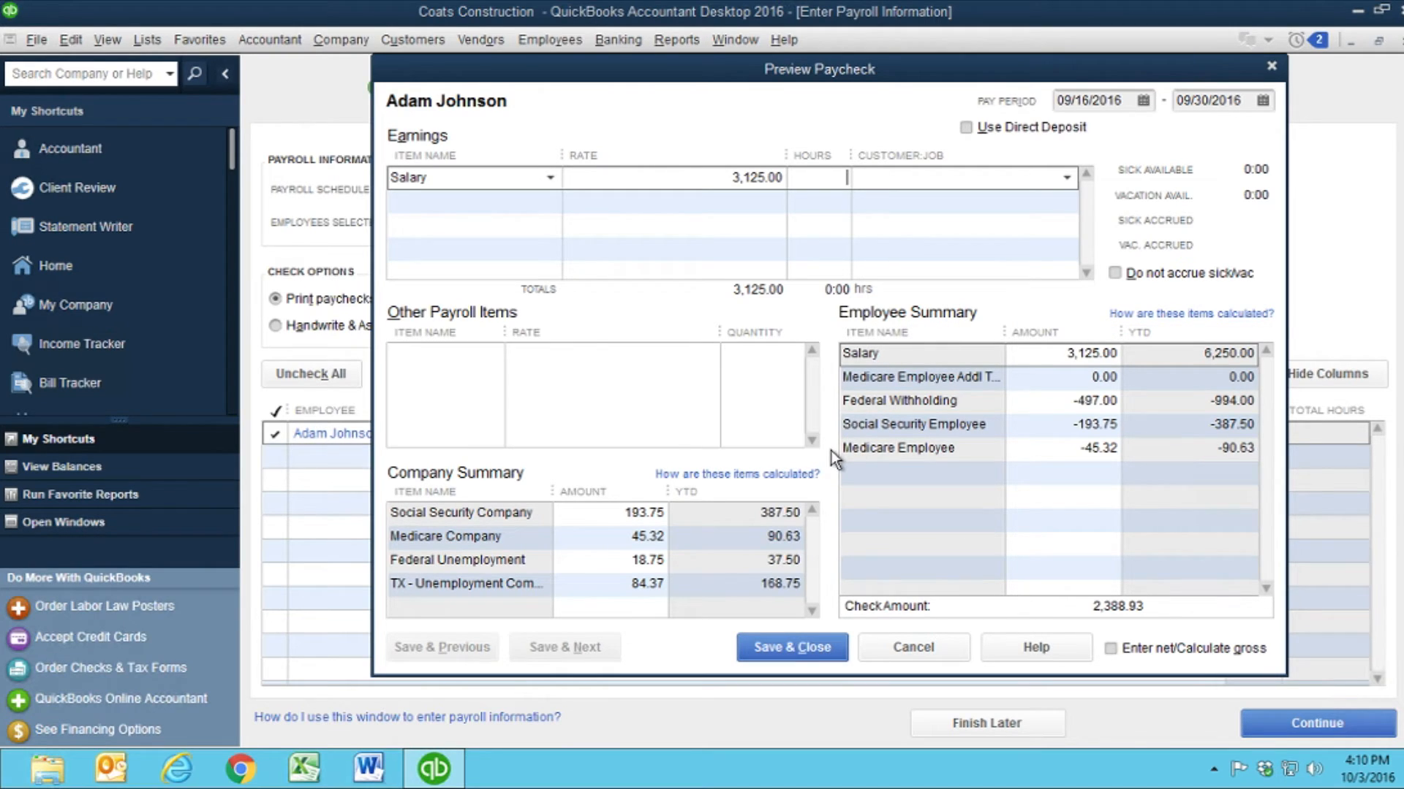
click(768, 646)
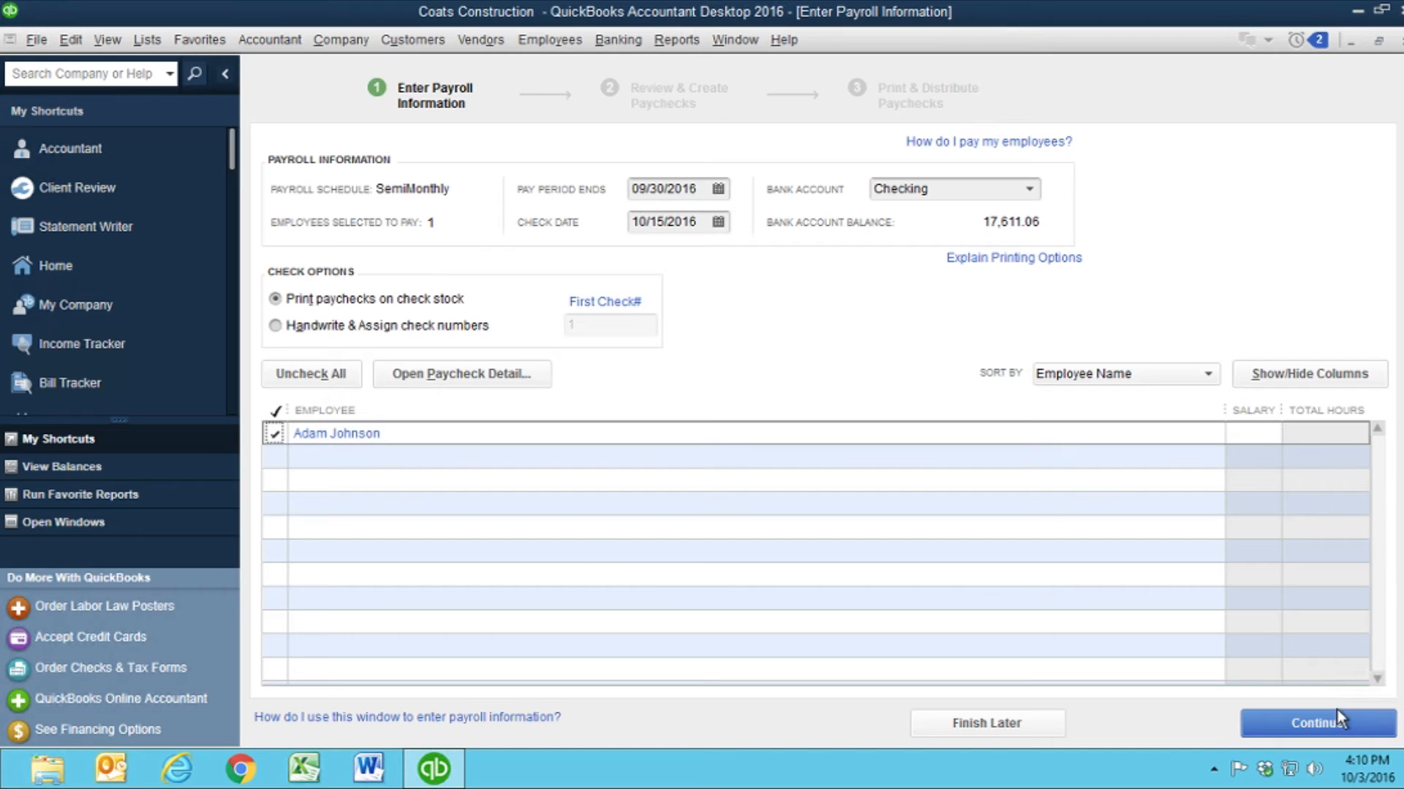
Create the employee's paycheck for the 10/15/2016 check date without printing it, and return to the home page
click(1328, 729)
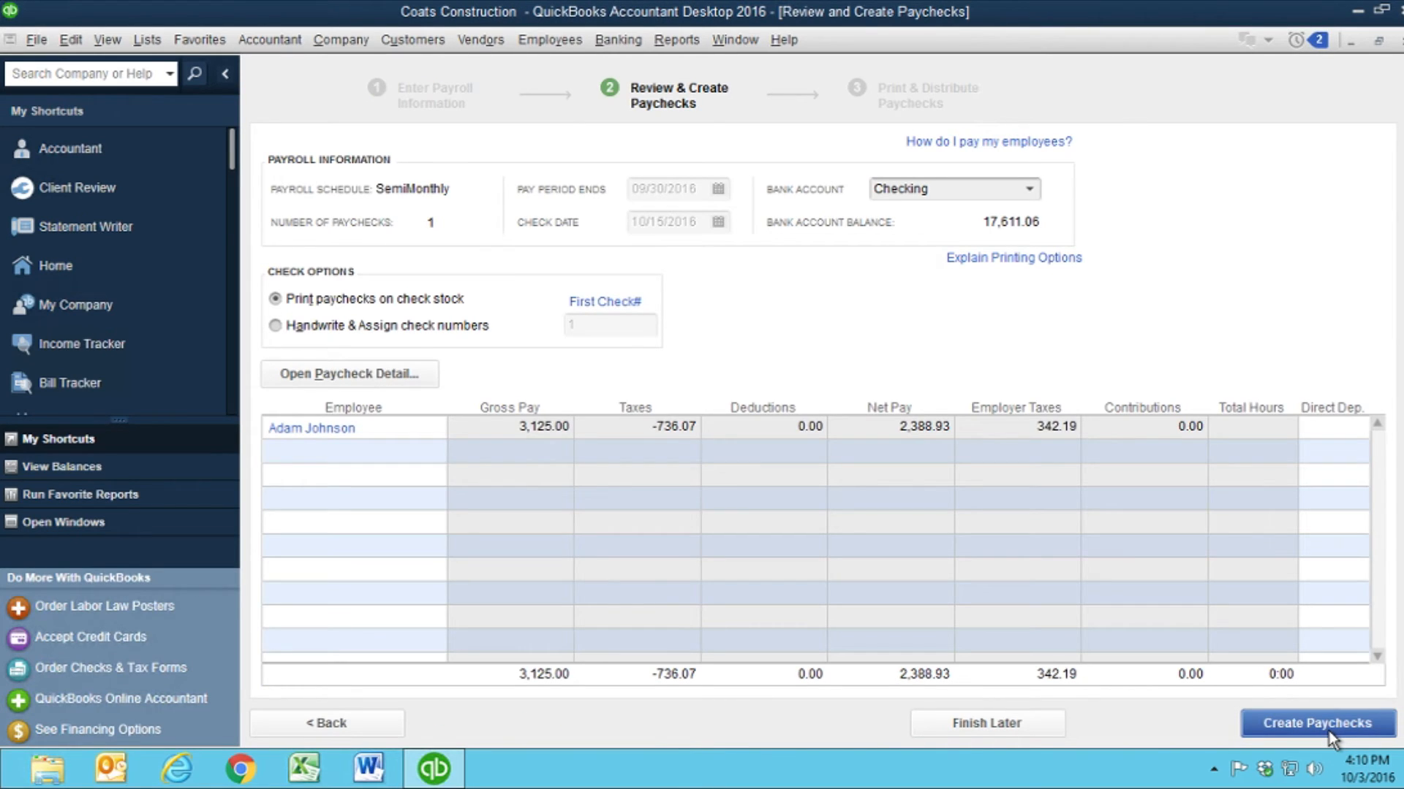
click(1328, 724)
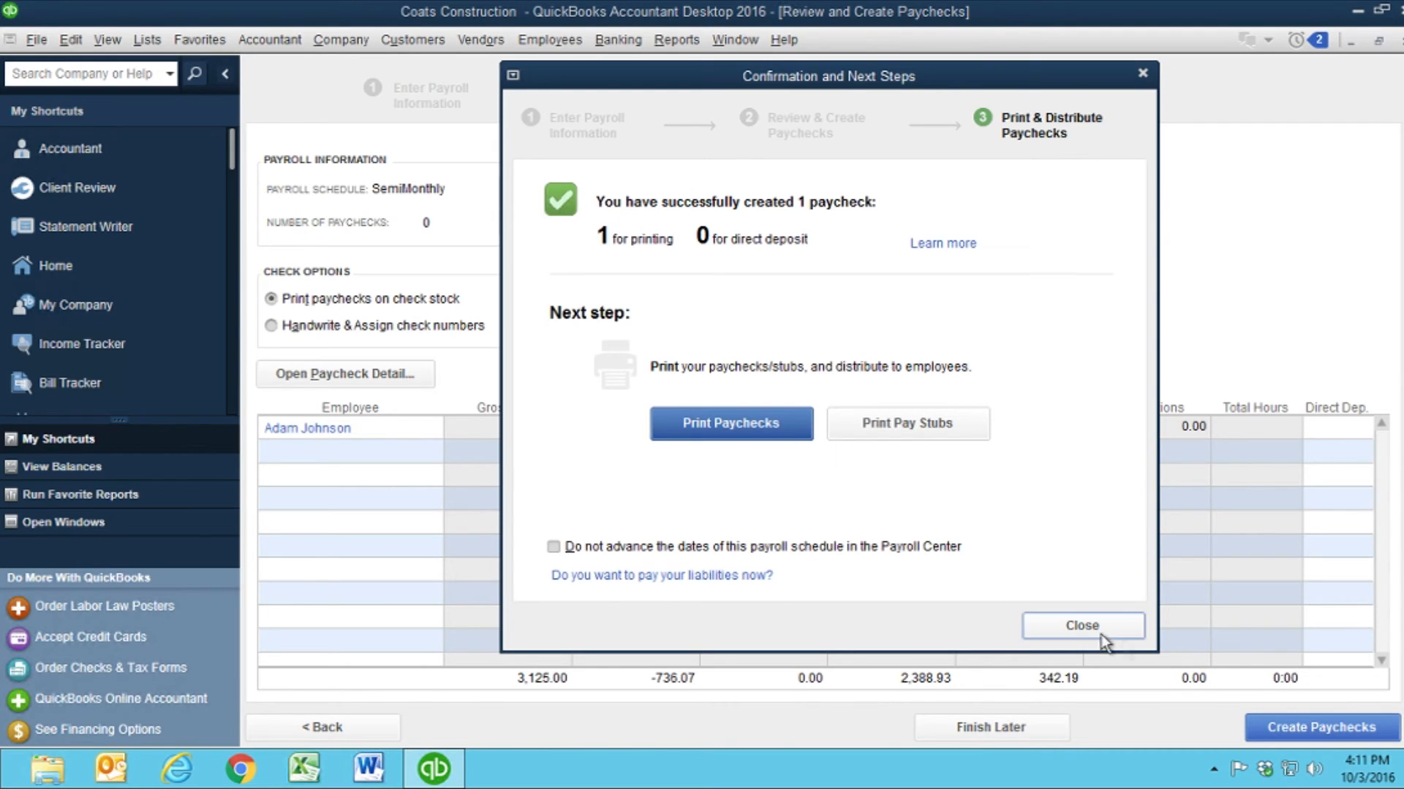
click(1080, 624)
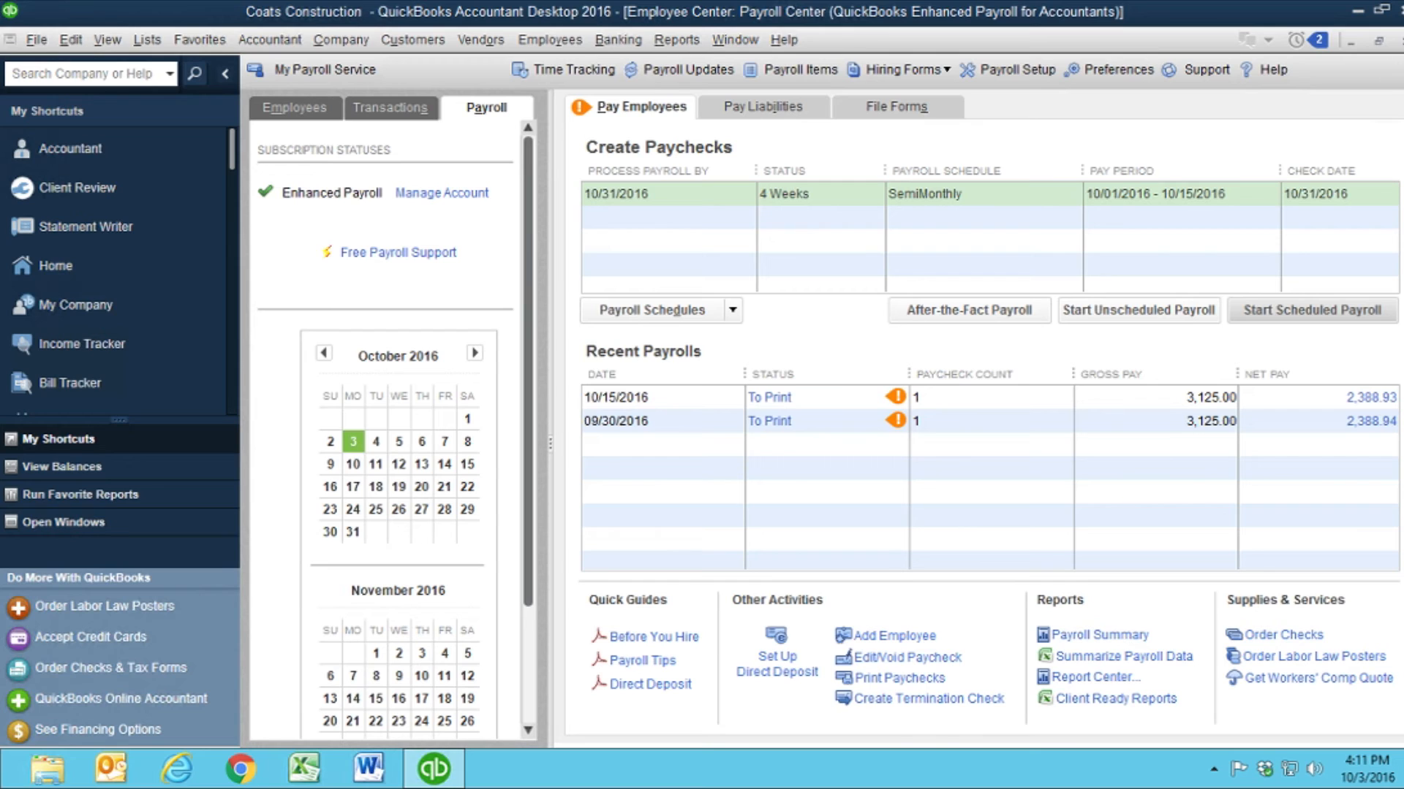
click(1401, 41)
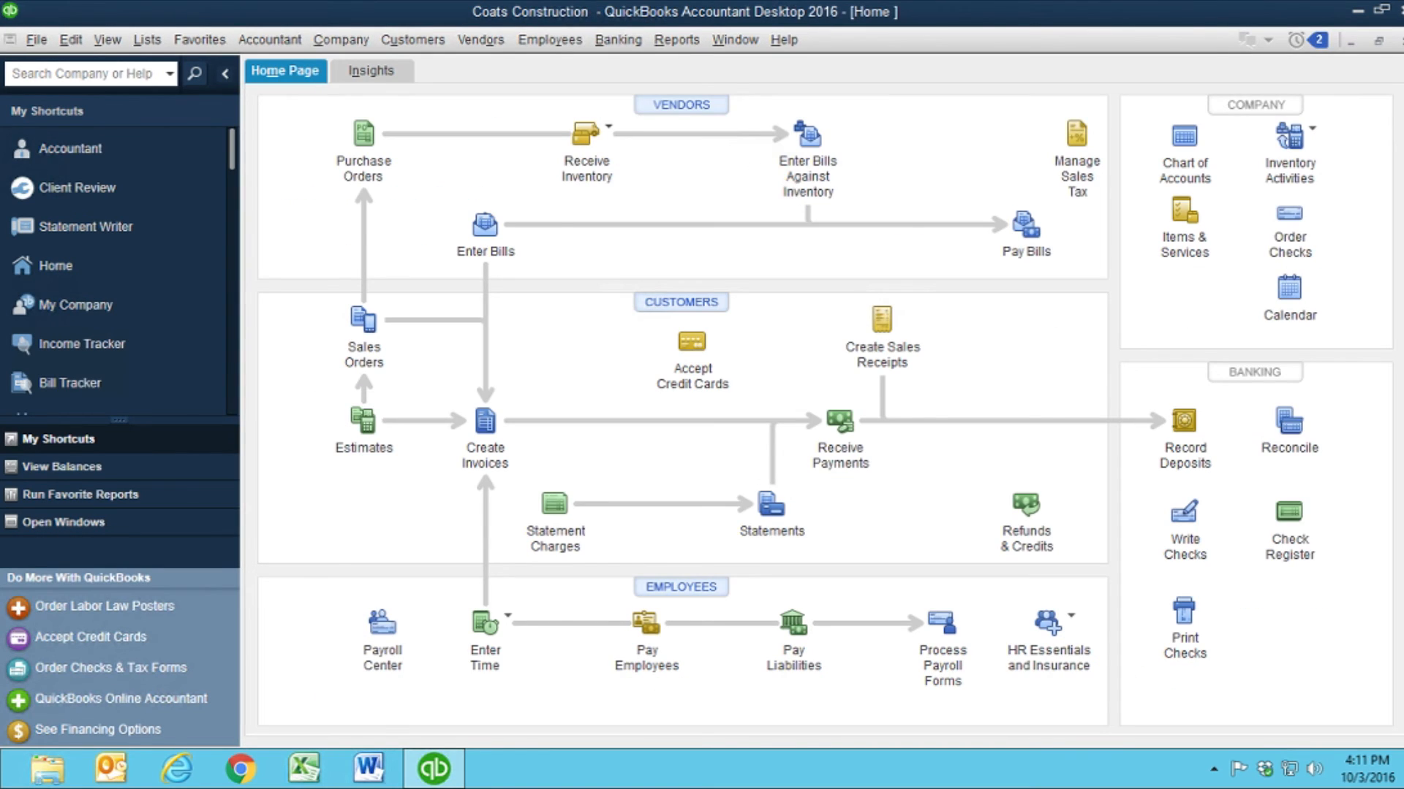